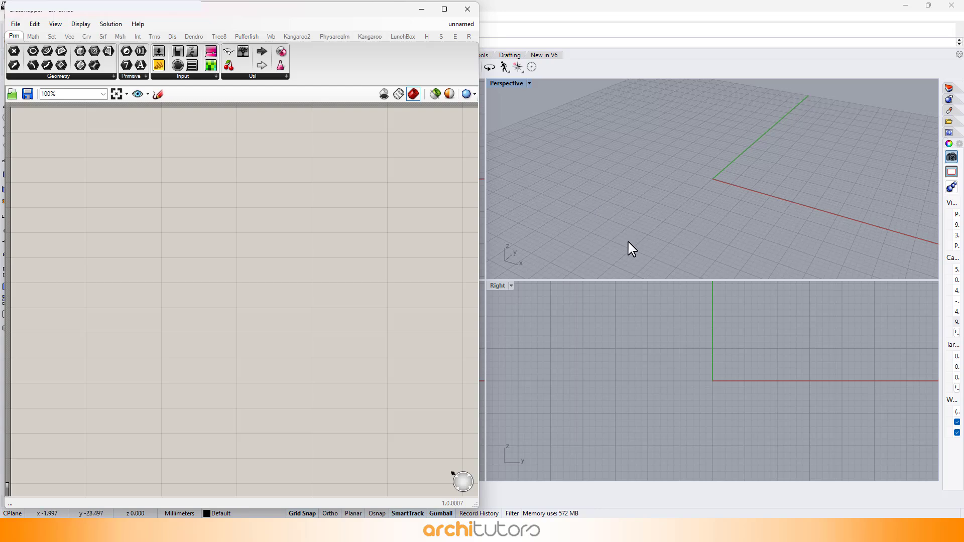
Add a Bifocals component above the canvas's working area to show floating labels on all components.
right_click_drag(337, 236, 376, 268)
scroll(191, 209, "up", 2)
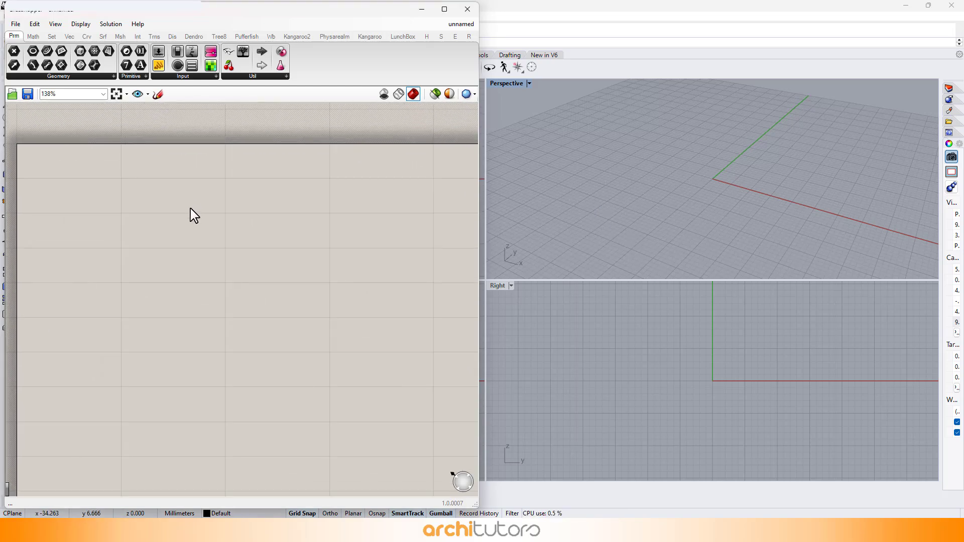
double_click(161, 131)
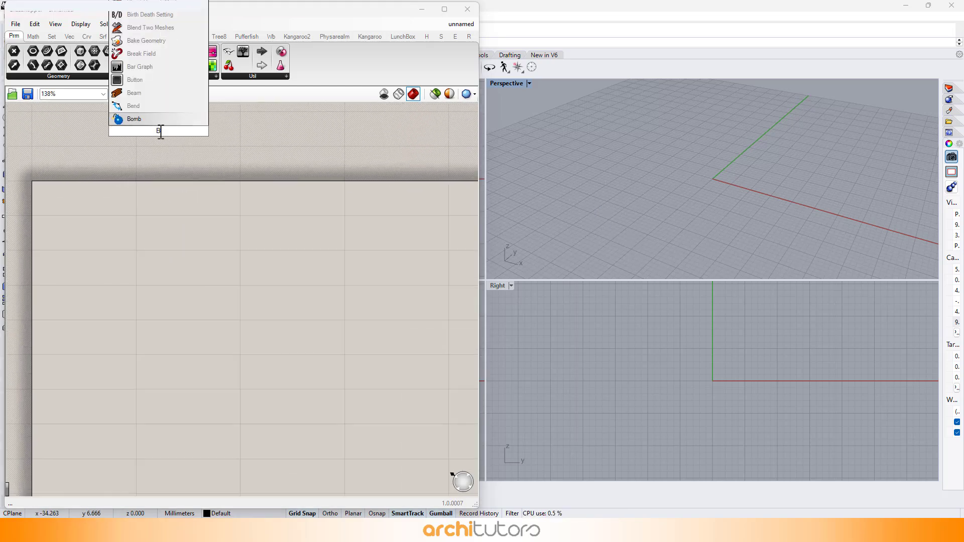
type("BIFO")
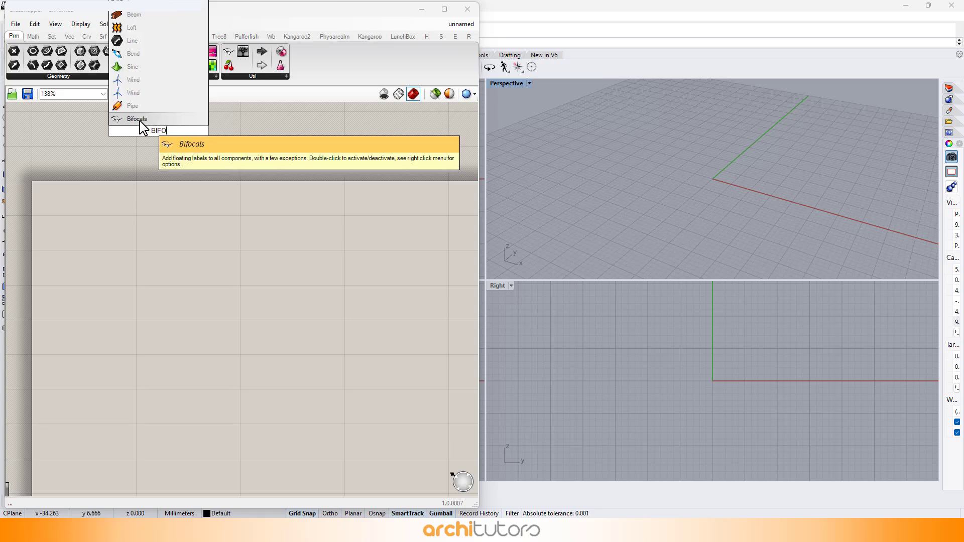
left_click(140, 120)
Add a Plane Normal component and place it in the upper part of the canvas.
right_click_drag(188, 297, 228, 255)
scroll(229, 255, "up", 1)
double_click(230, 255)
type("PL")
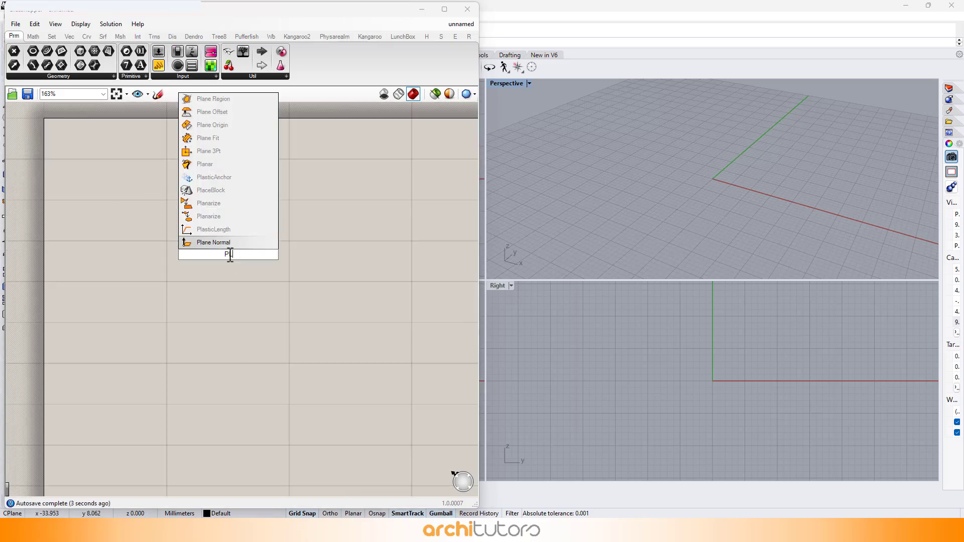
type("ANE NO")
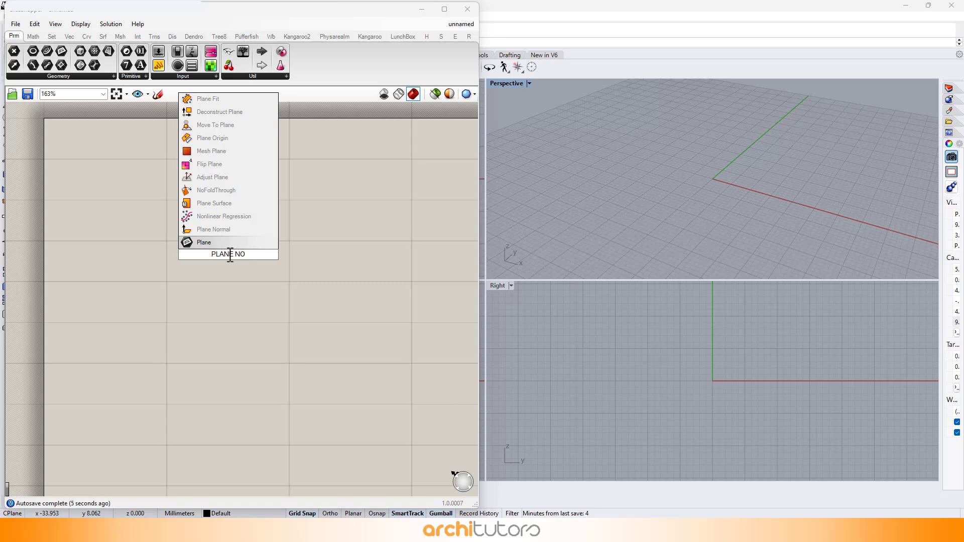
left_click(204, 230)
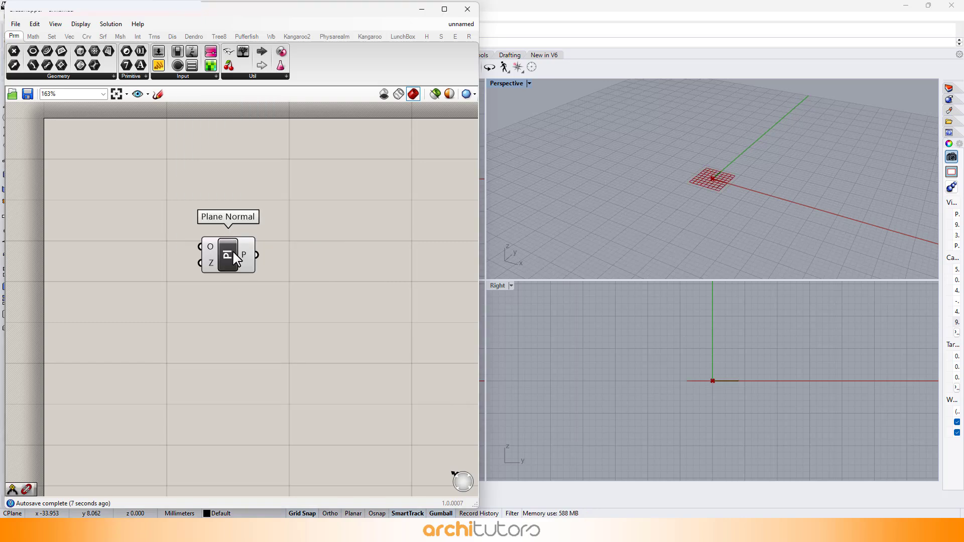
left_click_drag(236, 259, 338, 220)
left_click(279, 254)
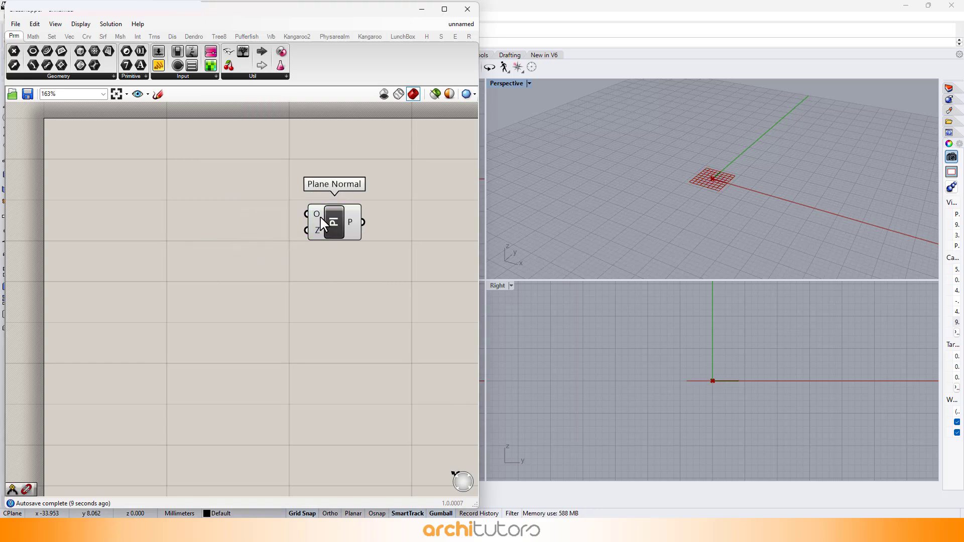
Add a Construct Point component and connect its point output to the origin input of Plane Normal.
mouse_move(321, 224)
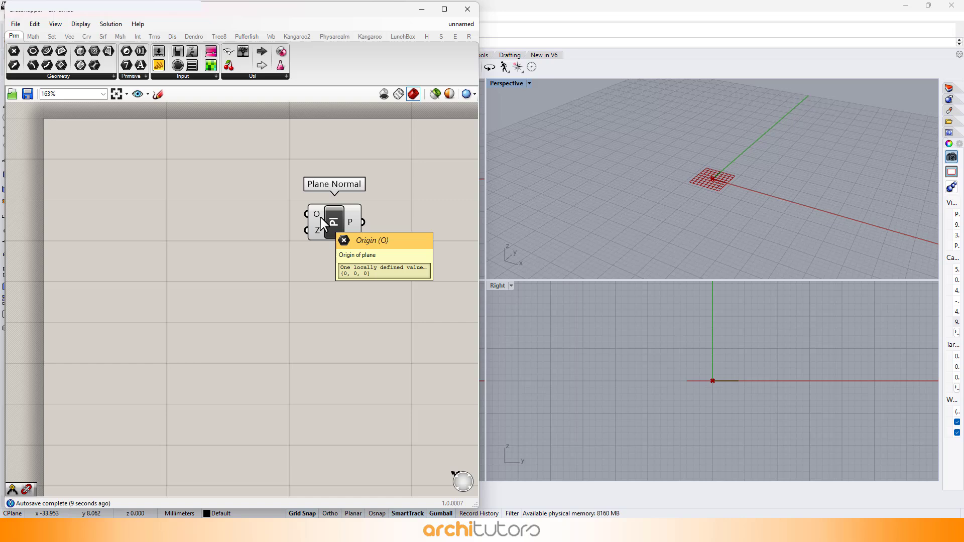
double_click(153, 211)
type("COSN")
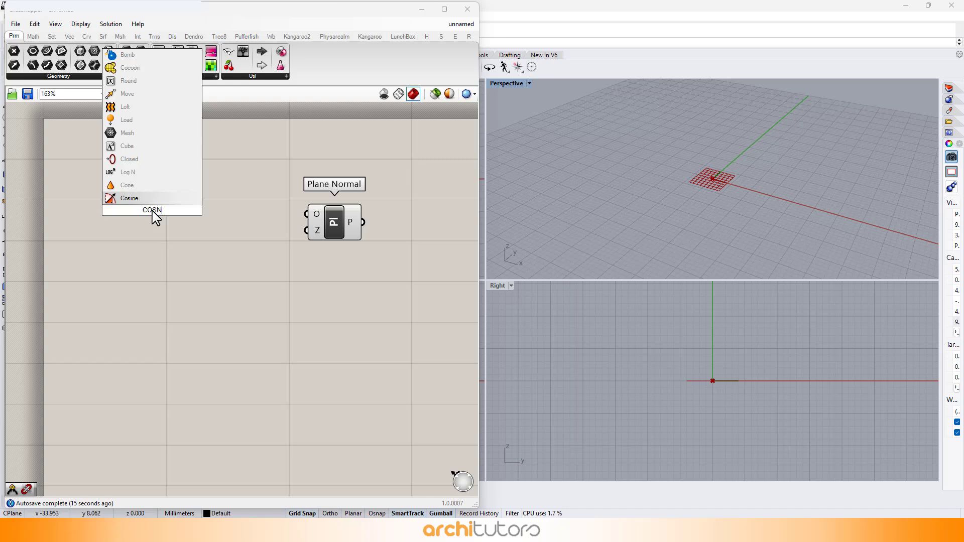
key("BackSpace")
key("BackSpace")
type("NSTRU")
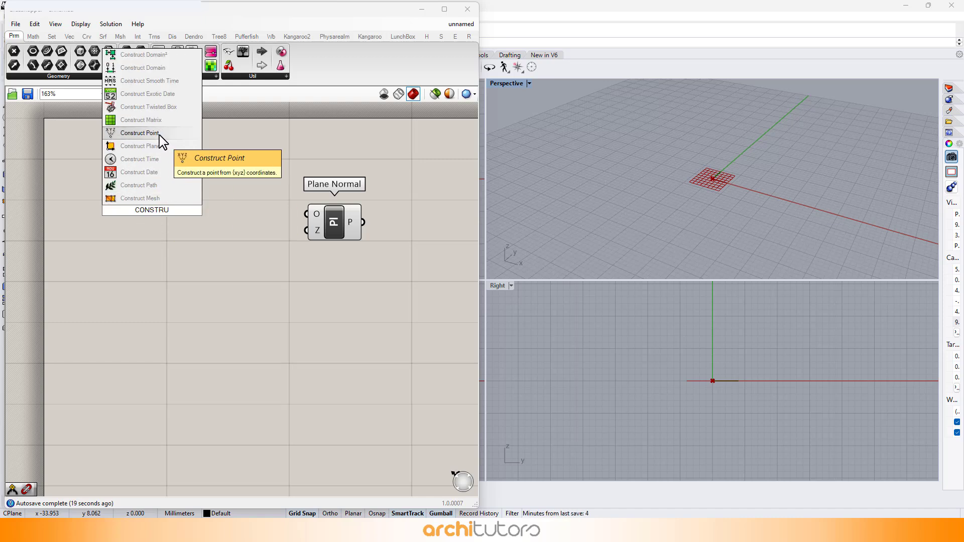
left_click(139, 133)
left_click_drag(258, 230, 307, 214)
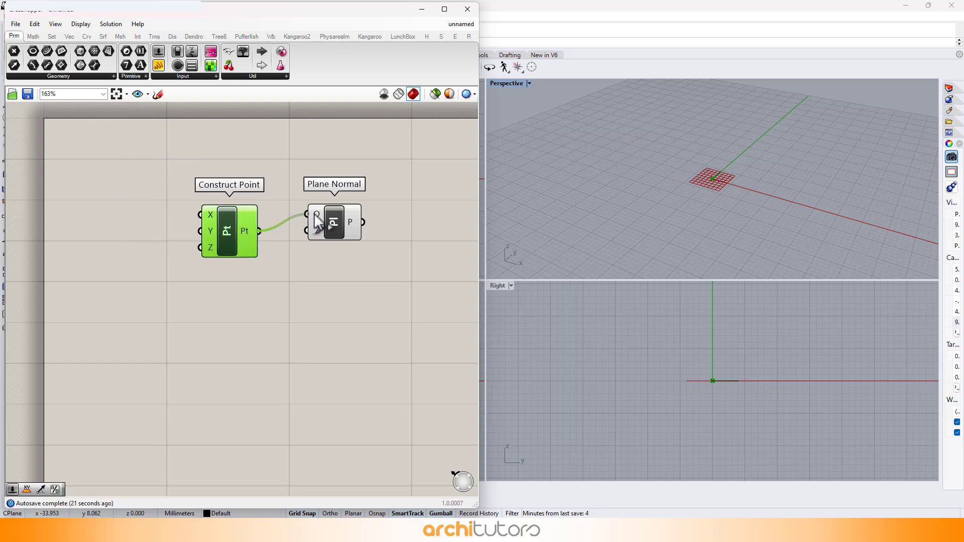
left_click_drag(360, 173, 251, 237)
left_click(292, 329)
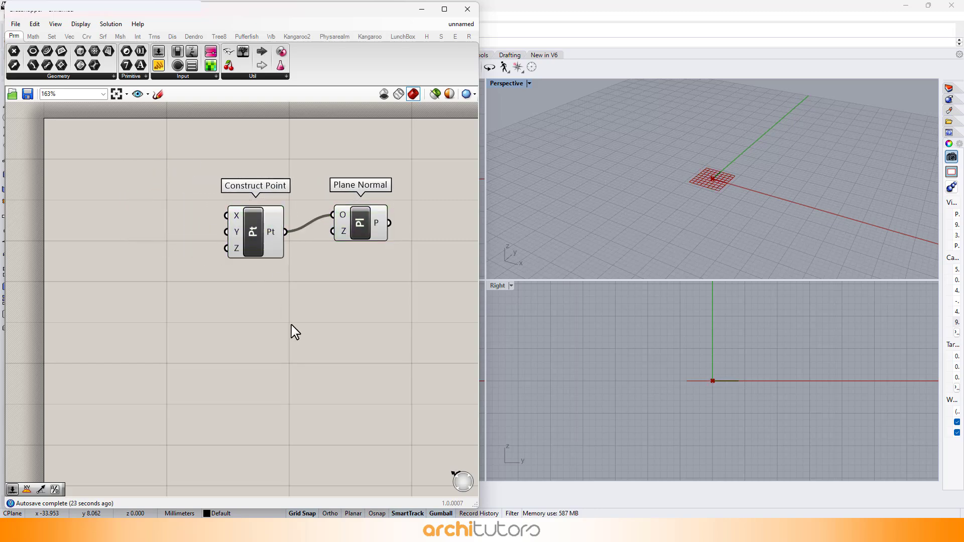
Create a number slider with the value 5.75 beside the Construct Point component's inputs.
double_click(106, 222)
type("5")
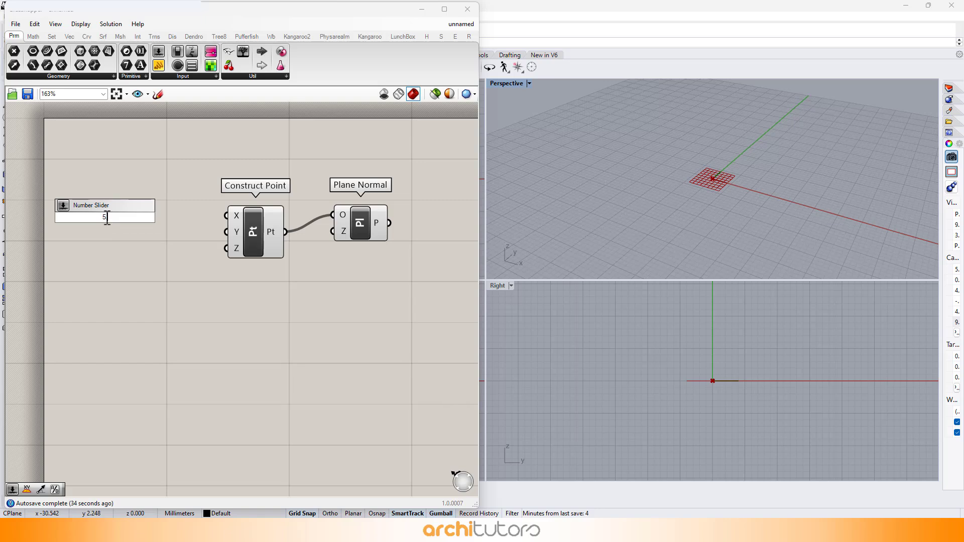
type(".75")
key("Return")
scroll(179, 217, "up", 1)
left_click(172, 217)
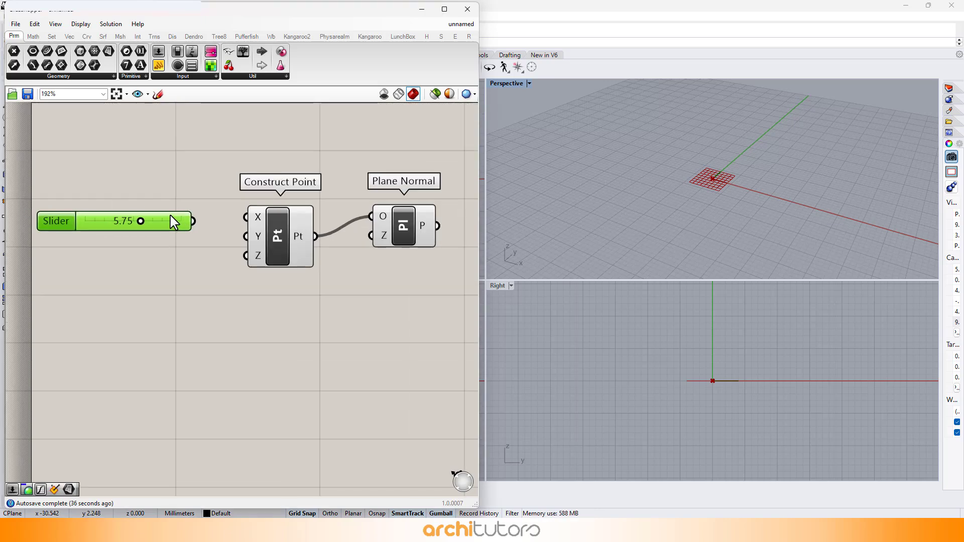
Duplicate the 5.75 slider twice and connect the three sliders to the X, Y and Z inputs of Construct Point.
left_click_drag(203, 220, 246, 236)
key("ctrl+v")
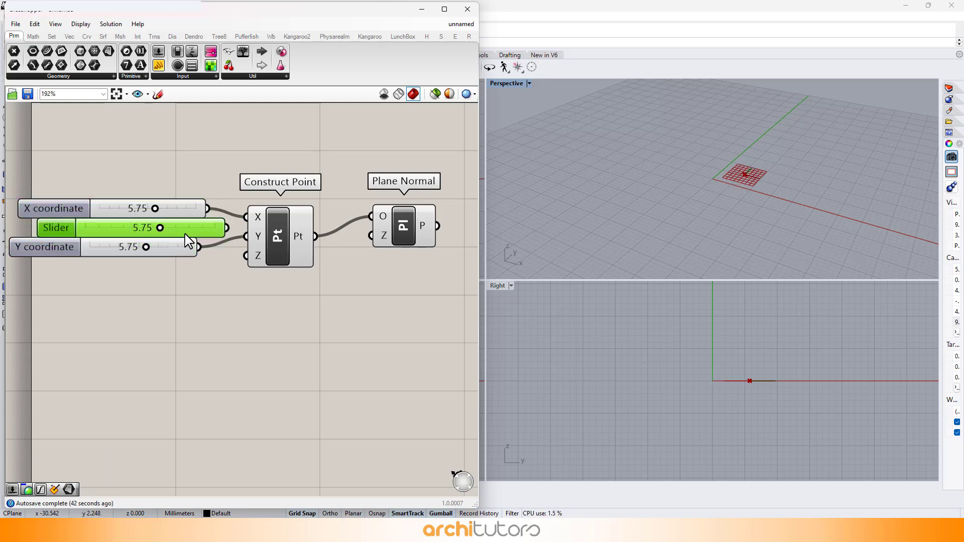
left_click_drag(185, 234, 173, 281)
left_click_drag(242, 260, 243, 260)
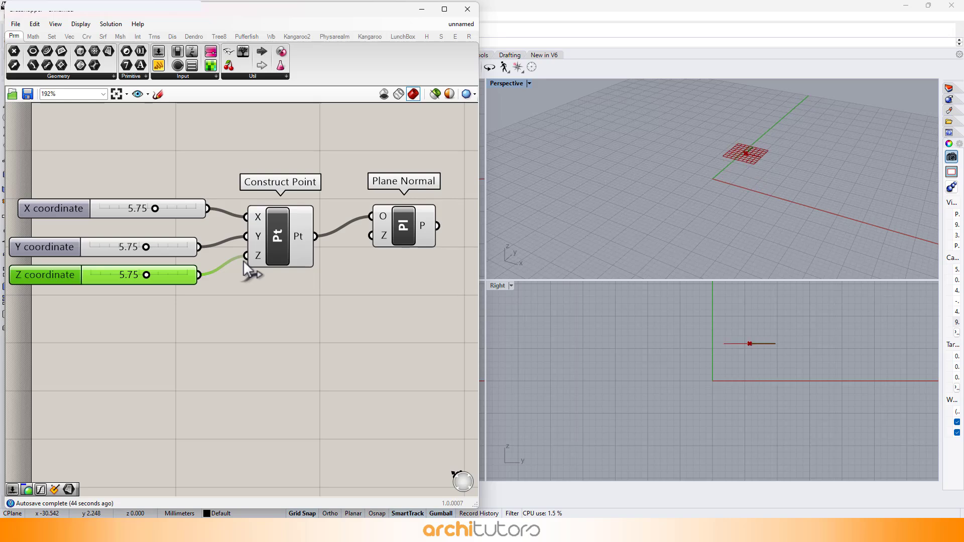
left_click(247, 339)
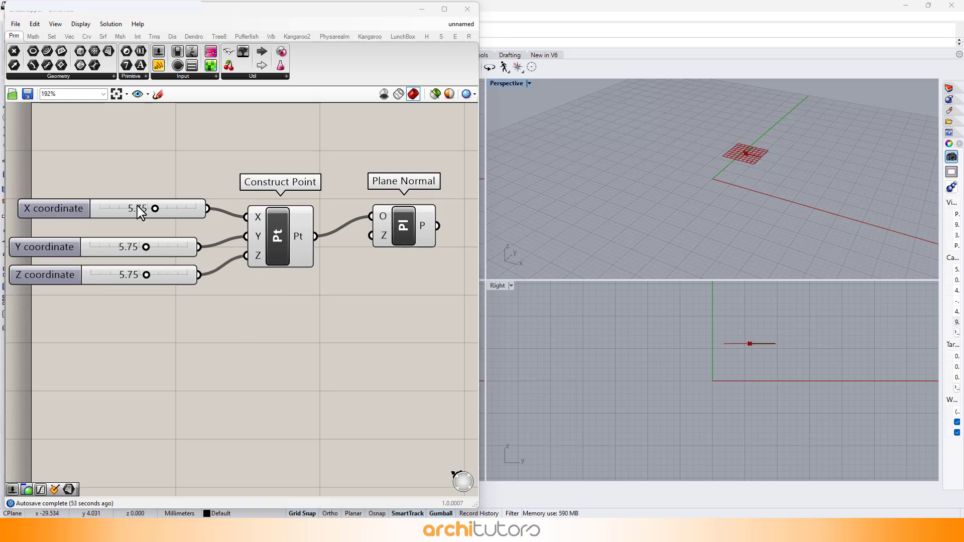
Set the Y coordinate slider to 5.00 and the Z coordinate slider to 5.50, and connect the point to Plane Normal's Z input.
double_click(154, 249)
type("5")
key("Return")
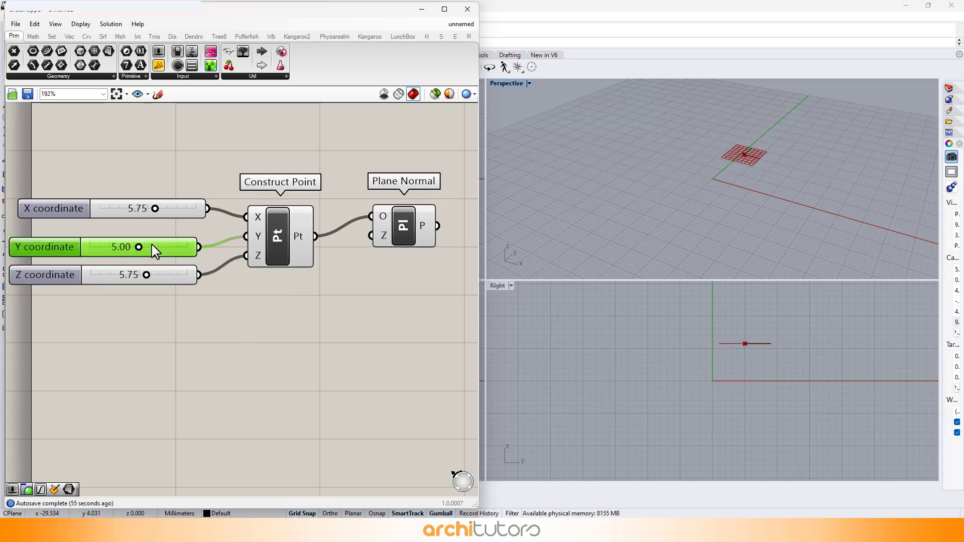
double_click(163, 280)
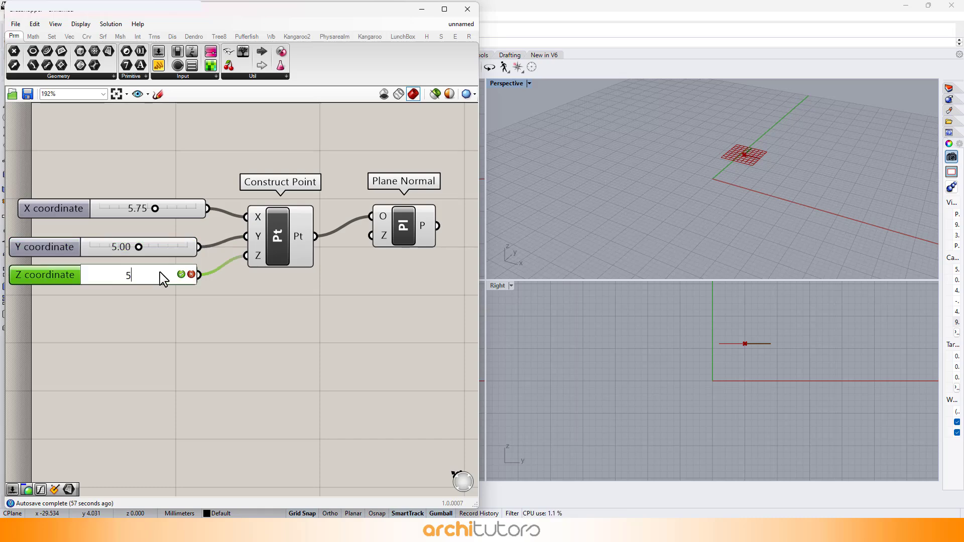
type("5.50")
key("Return")
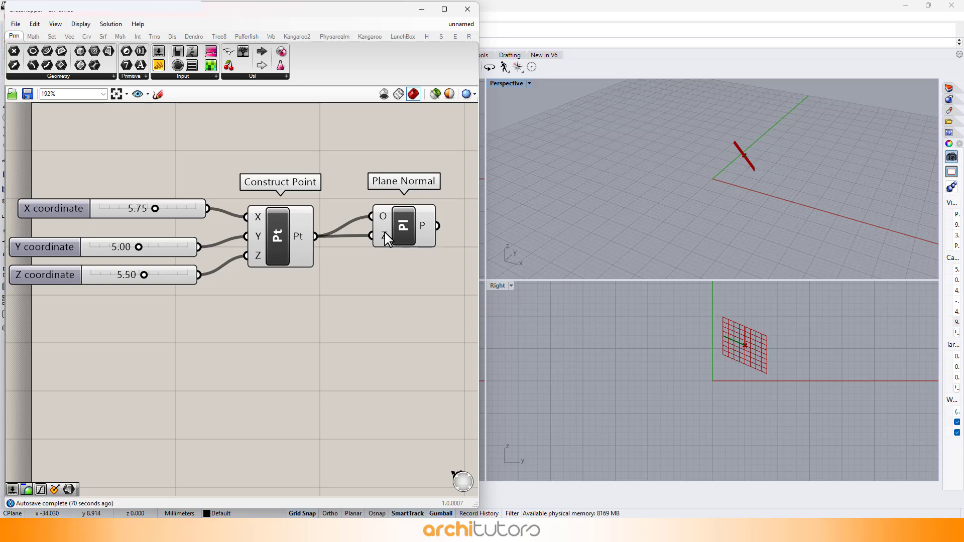
Nudge Plane Normal into line with Construct Point and maximize the Perspective viewport to view the tilted plane.
left_click_drag(394, 241, 397, 242)
left_click(415, 271)
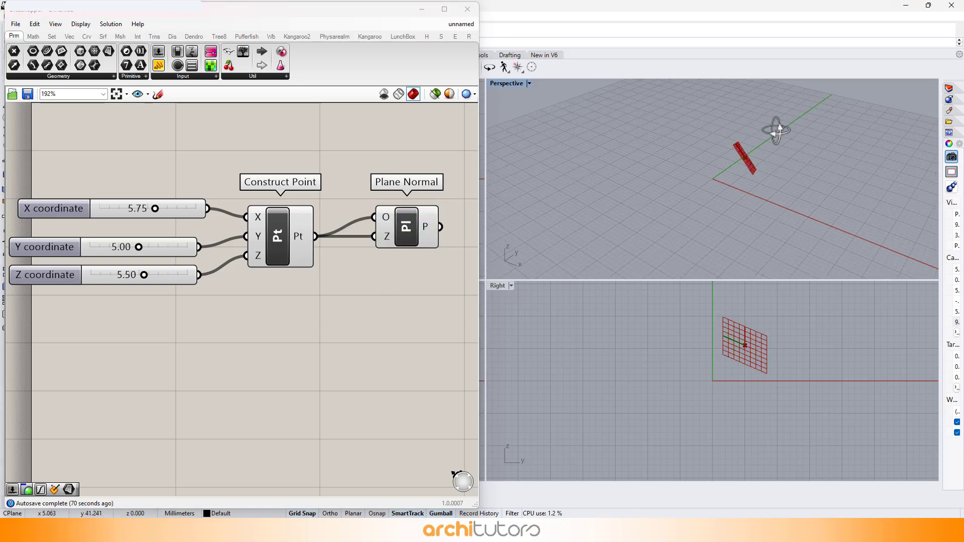
right_click_drag(774, 129, 757, 183)
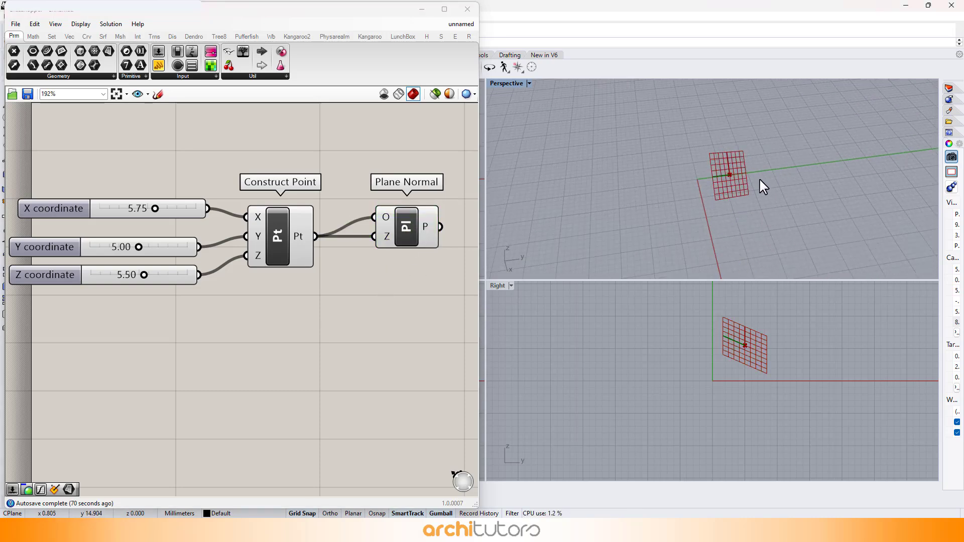
double_click(505, 83)
right_click_drag(622, 202, 762, 223)
right_click_drag(759, 221, 741, 215)
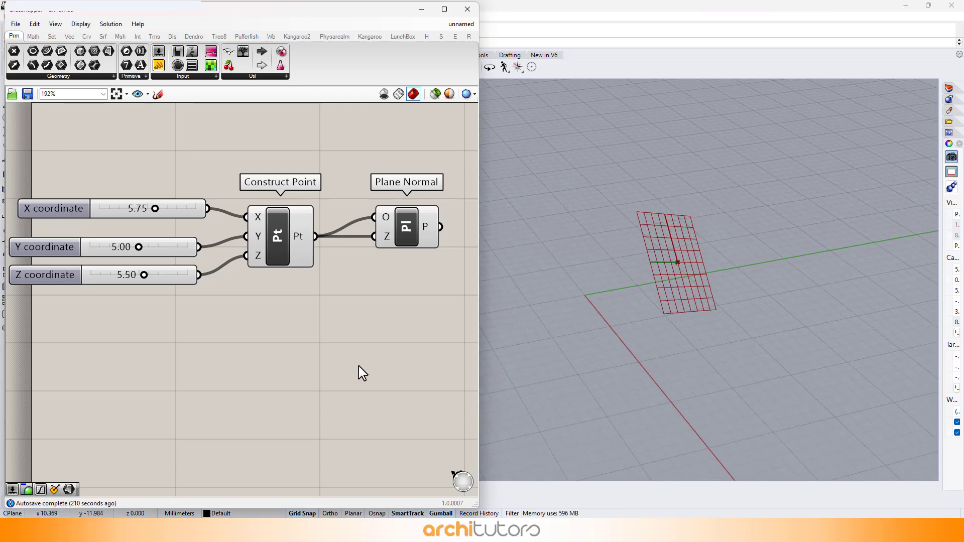
Add a Rectangle component and connect the Plane Normal output to its plane input.
scroll(301, 351, "down", 3)
right_click(190, 299)
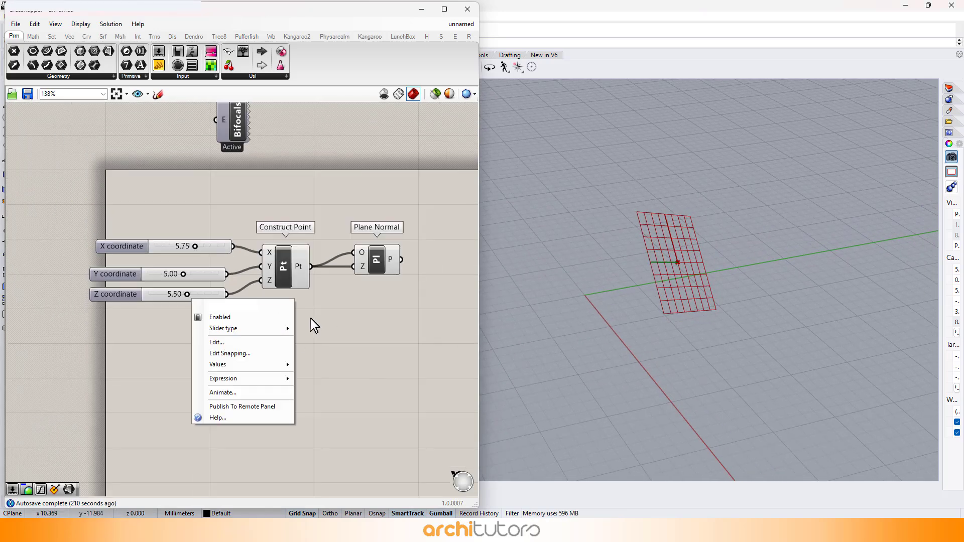
right_click_drag(310, 318, 131, 278)
scroll(268, 258, "up", 1)
double_click(326, 248)
type("RECTA")
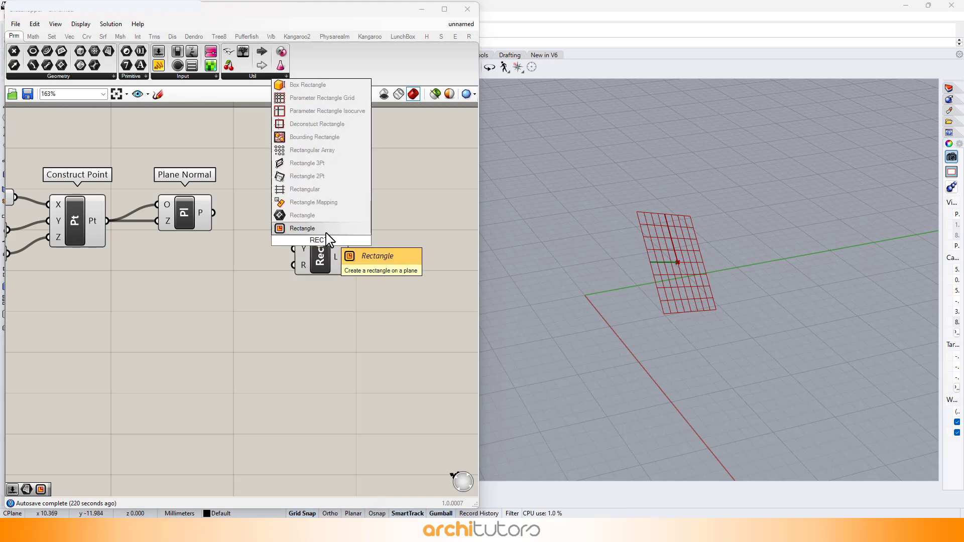
left_click(322, 230)
left_click_drag(313, 230, 415, 242)
left_click(341, 315)
Create a number slider with the value 10 and connect it to the X and Y size inputs of Rectangle.
double_click(275, 297)
type("10")
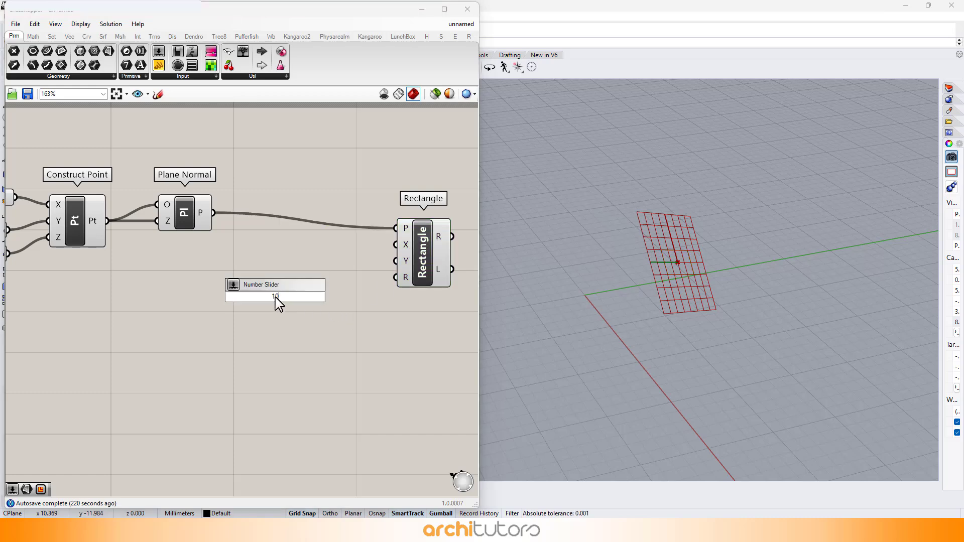
key("Return")
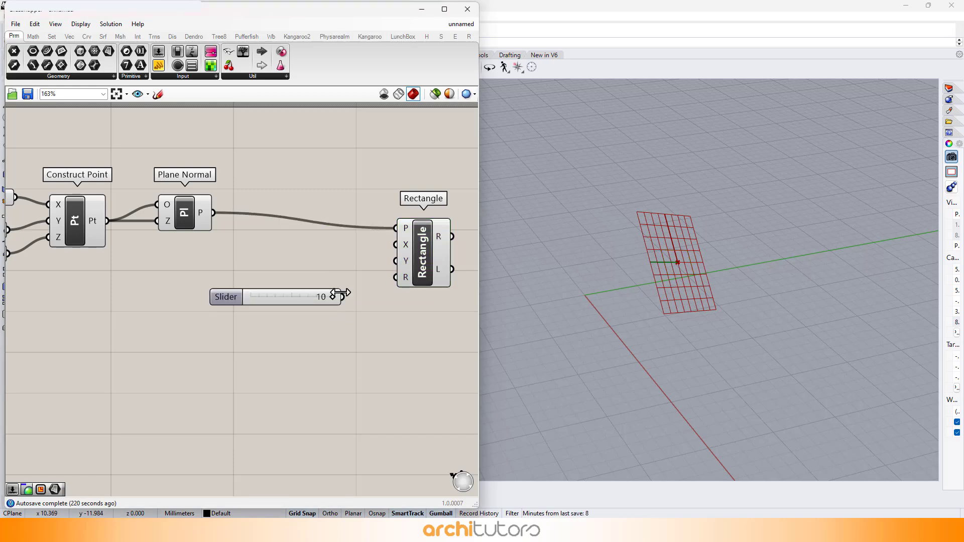
left_click_drag(368, 273, 396, 260)
Add a Surface parameter and connect the Rectangle component's rectangle output to it.
right_click_drag(405, 318, 294, 306)
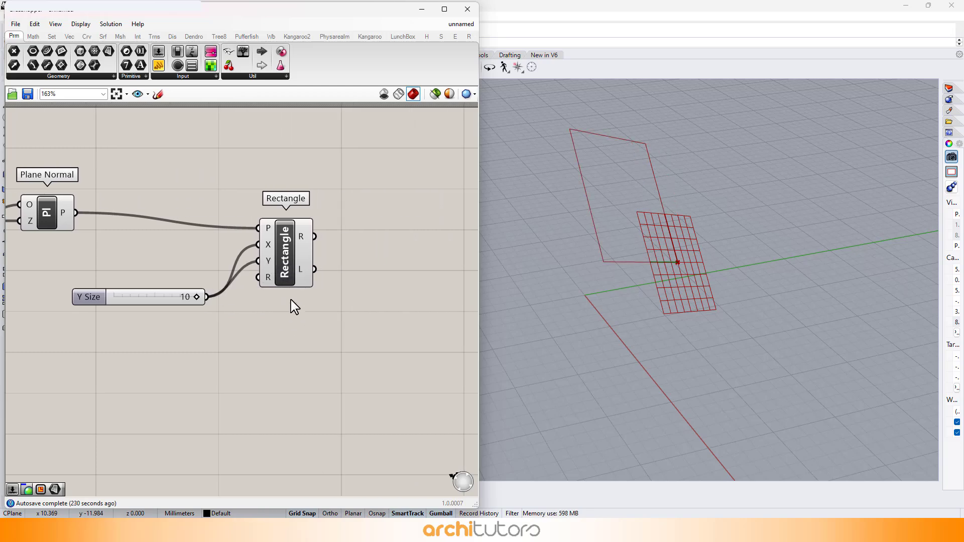
double_click(375, 249)
type("surf")
left_click(360, 225)
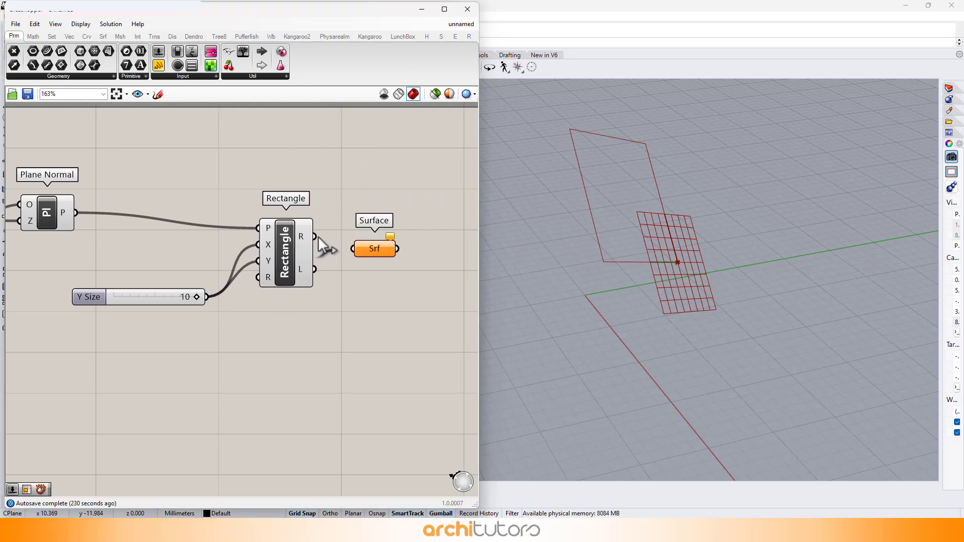
left_click_drag(318, 236, 214, 303)
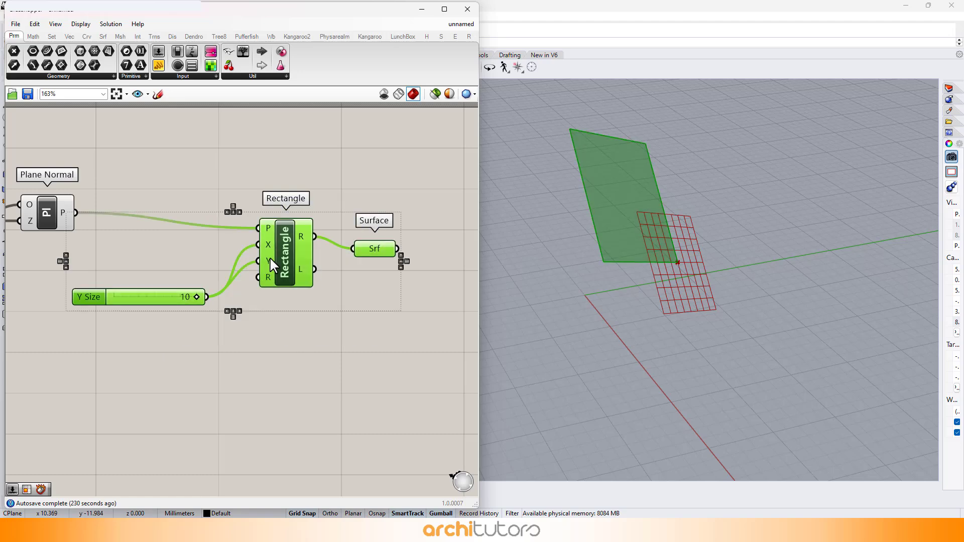
left_click(253, 354)
Nudge the Surface parameter upward to line it up with the Rectangle component's R output.
right_click_drag(330, 323, 346, 339)
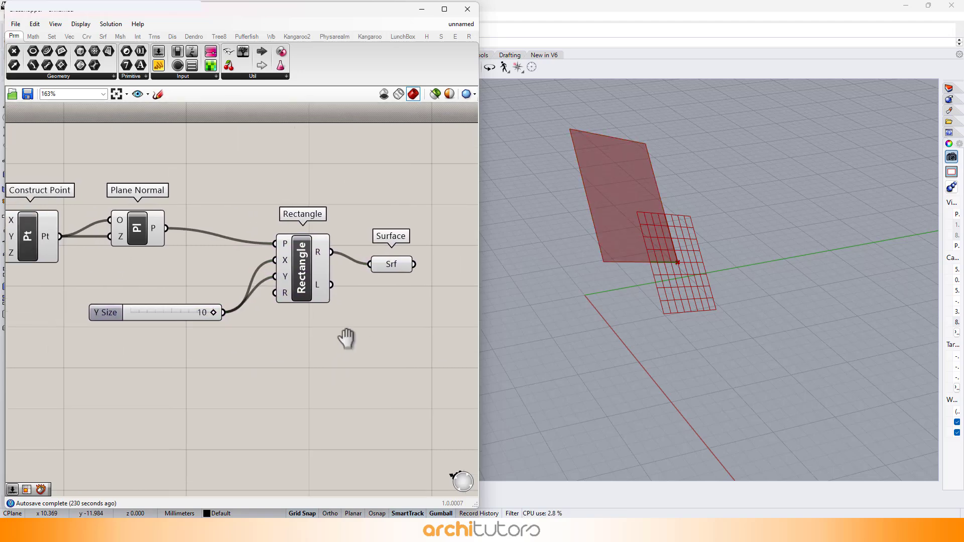
left_click_drag(389, 269, 389, 265)
right_click_drag(755, 282, 727, 304)
left_click(251, 360)
scroll(233, 339, "down", 2)
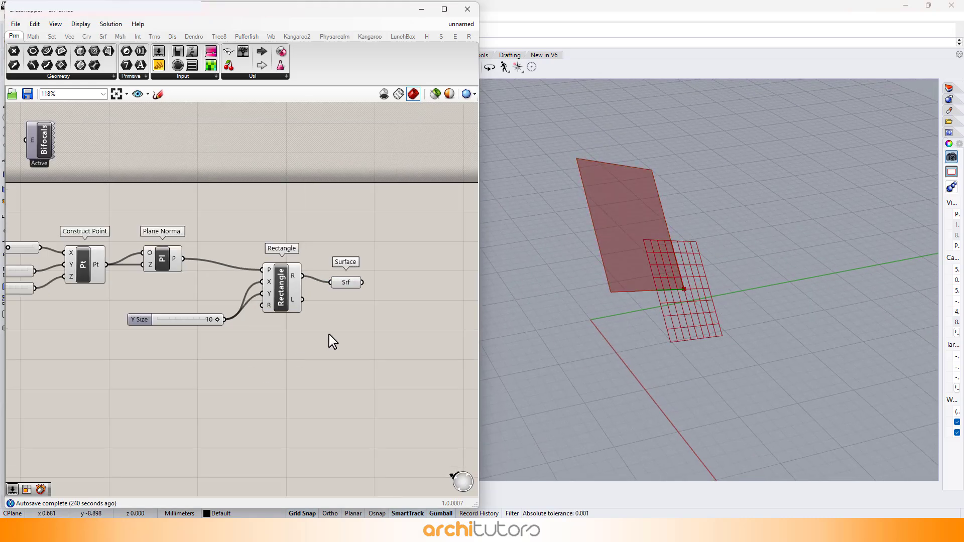
right_click_drag(337, 289, 259, 280)
scroll(259, 279, "down", 1)
scroll(258, 279, "up", 1)
left_click_drag(270, 277, 272, 272)
left_click(353, 281)
scroll(353, 282, "up", 1)
scroll(355, 286, "up", 1)
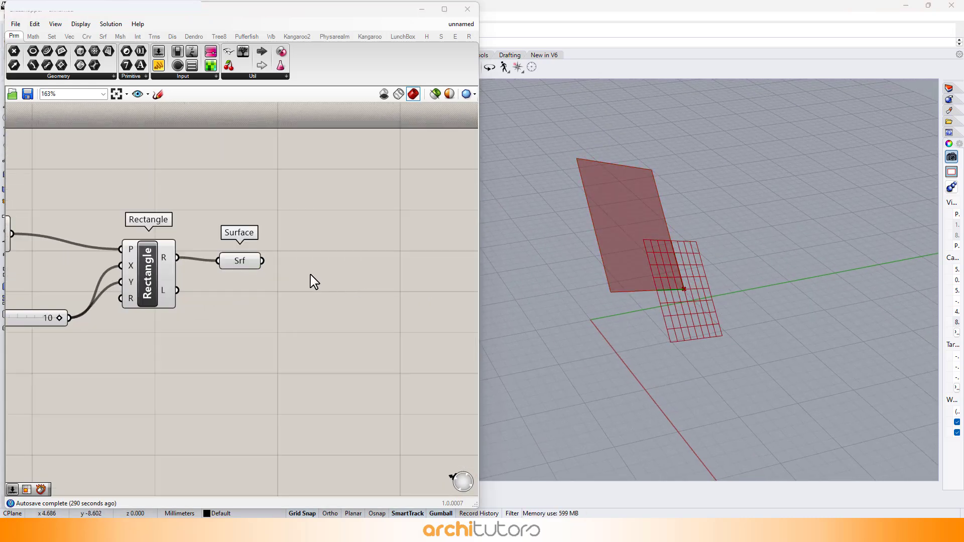
Add an Isotrim component and connect the Surface parameter to its surface input.
double_click(340, 259)
type("ISOTR")
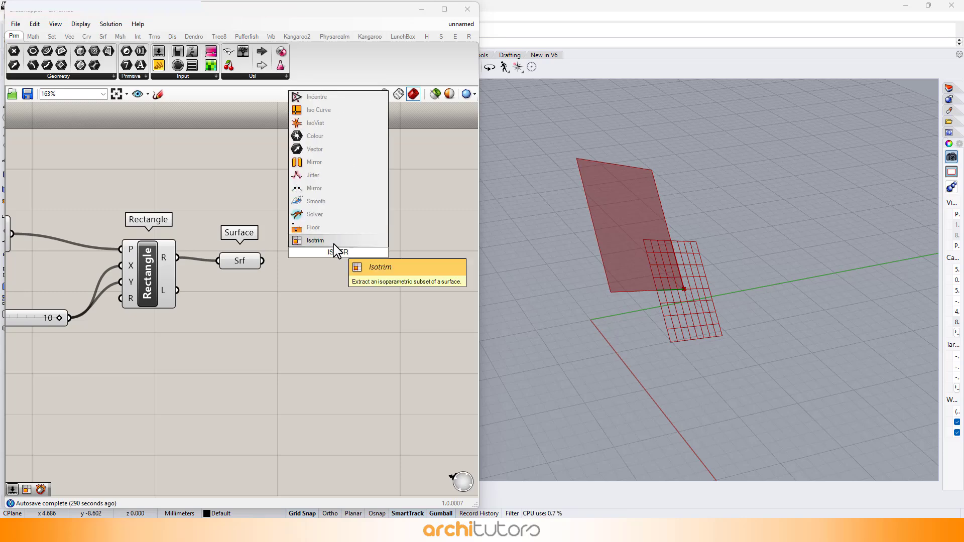
left_click(326, 240)
left_click_drag(266, 264, 396, 256)
left_click(327, 330)
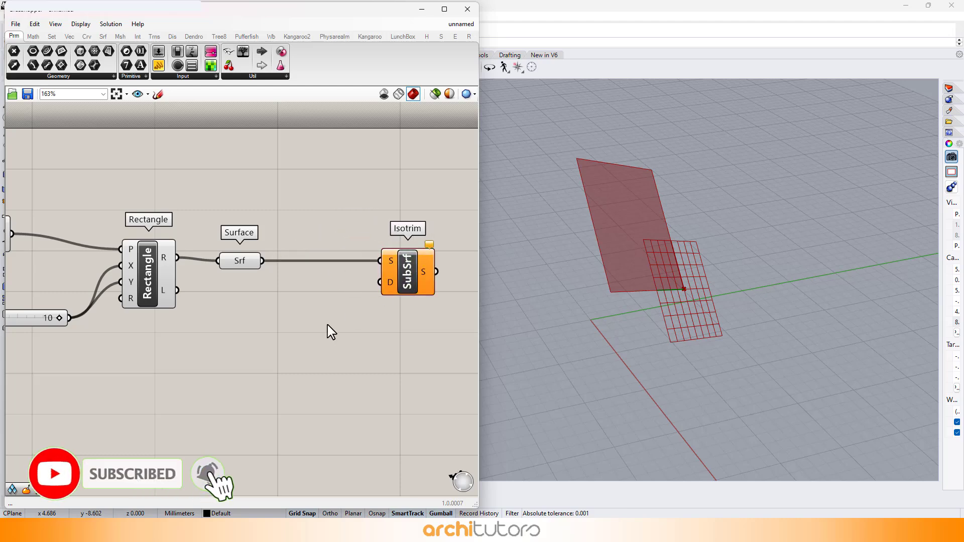
Add a Divide Domain² component, connect the Surface parameter to its I input and its output to Isotrim's D input.
double_click(279, 363)
type("DIVI")
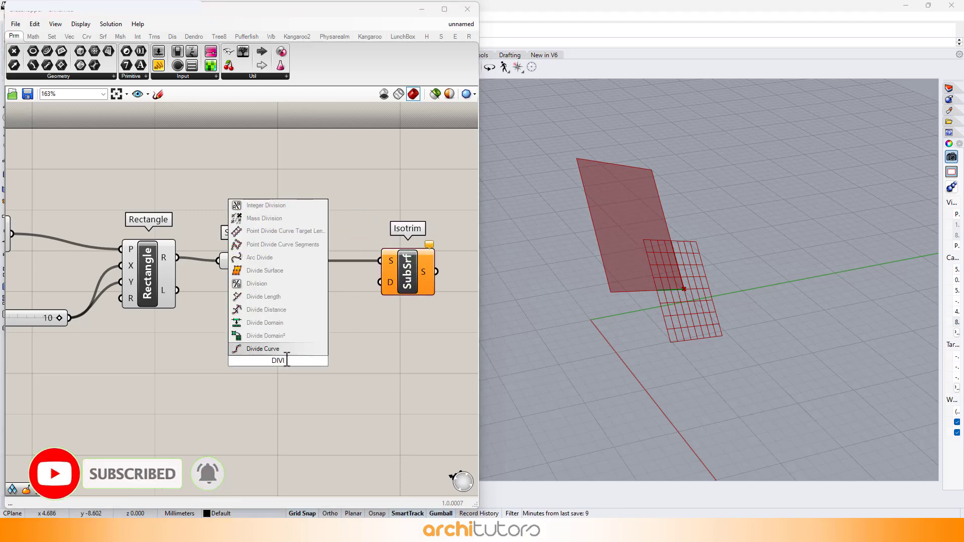
left_click(295, 337)
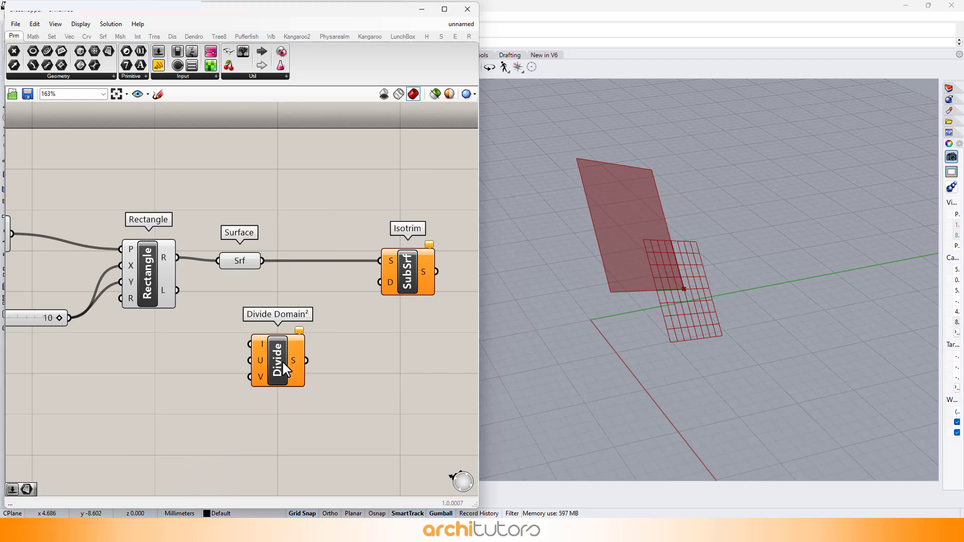
left_click_drag(277, 360, 304, 358)
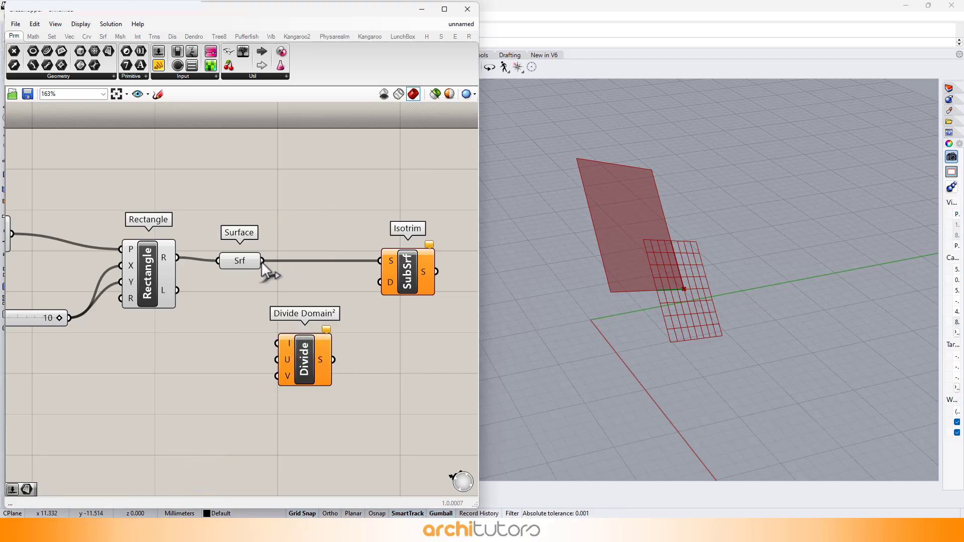
left_click_drag(261, 261, 277, 343)
left_click_drag(333, 359, 416, 280)
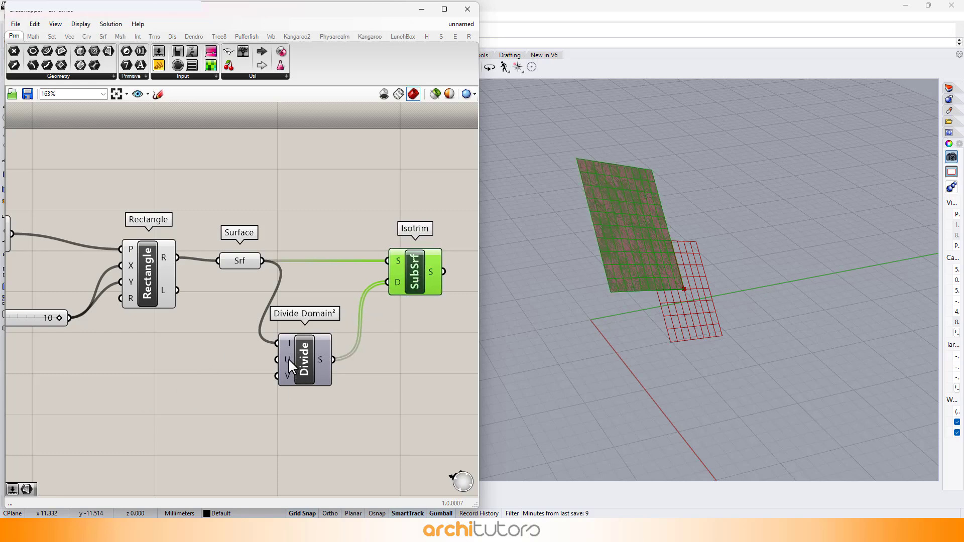
Create a number slider with the value 12 and connect it to the U and V inputs of Divide Domain².
left_click(147, 388)
double_click(147, 388)
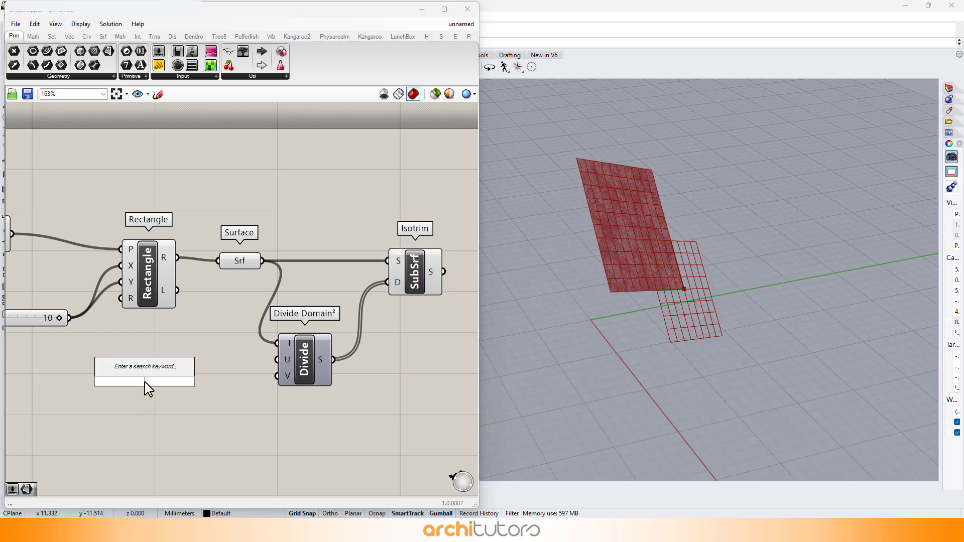
type("12")
key("Return")
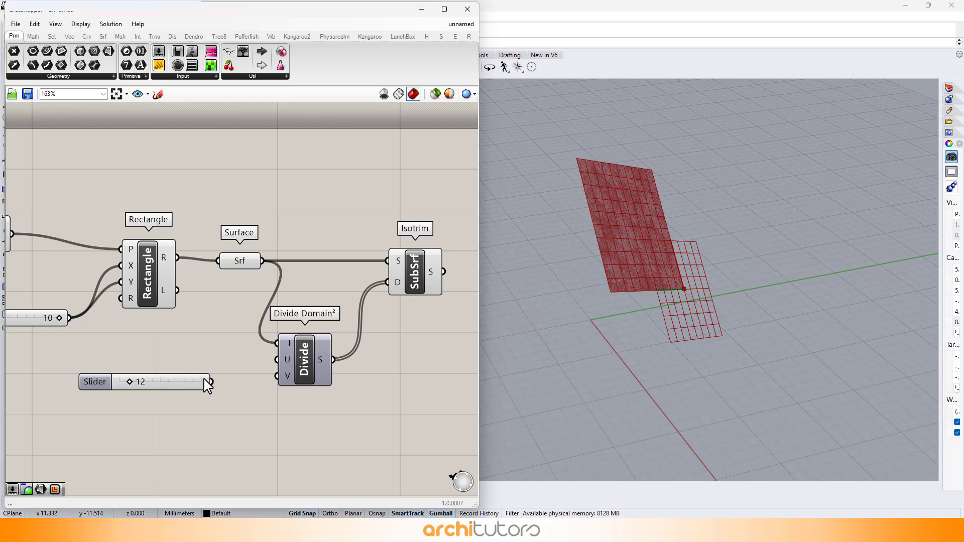
left_click_drag(211, 380, 278, 376)
left_click_drag(416, 284, 422, 284)
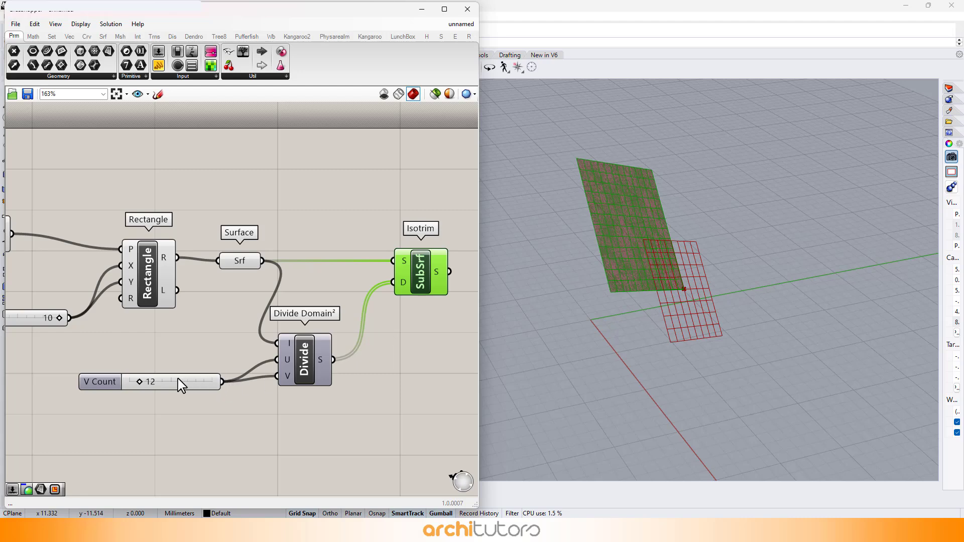
Try another value on the slider driving the U and V counts and set it back to 12.
scroll(602, 206, "up", 2)
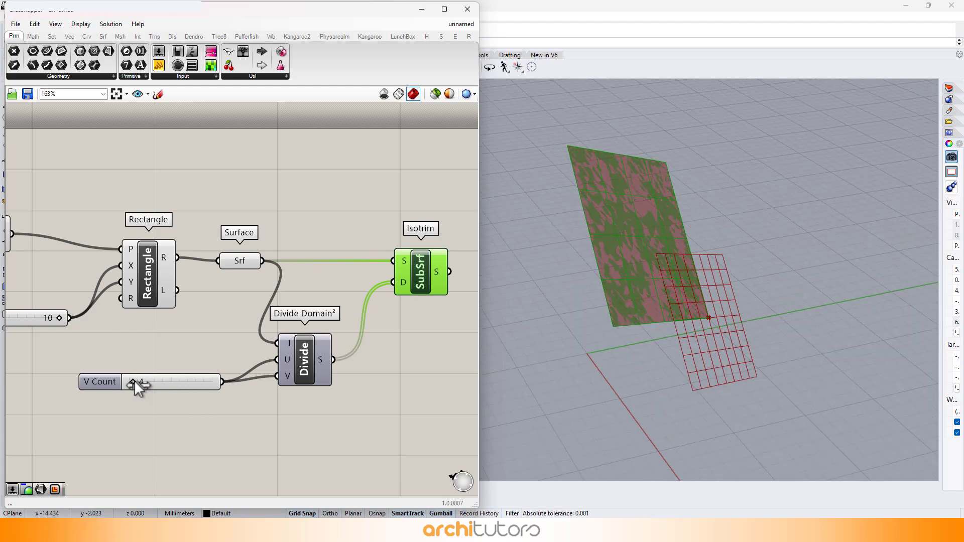
double_click(167, 388)
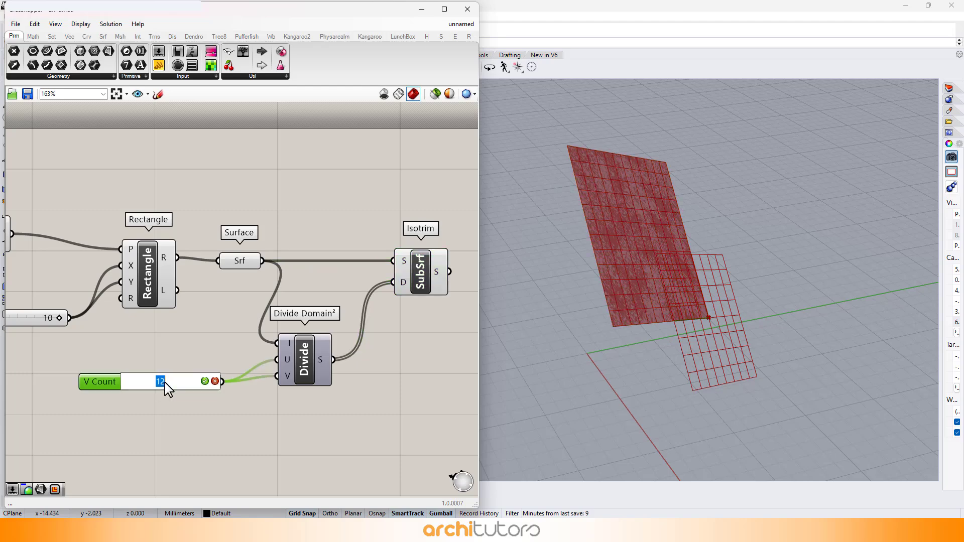
key("Return")
Add a Deconstruct Brep component and connect Isotrim's surface output to its B input.
scroll(357, 348, "down", 2)
scroll(366, 323, "up", 3)
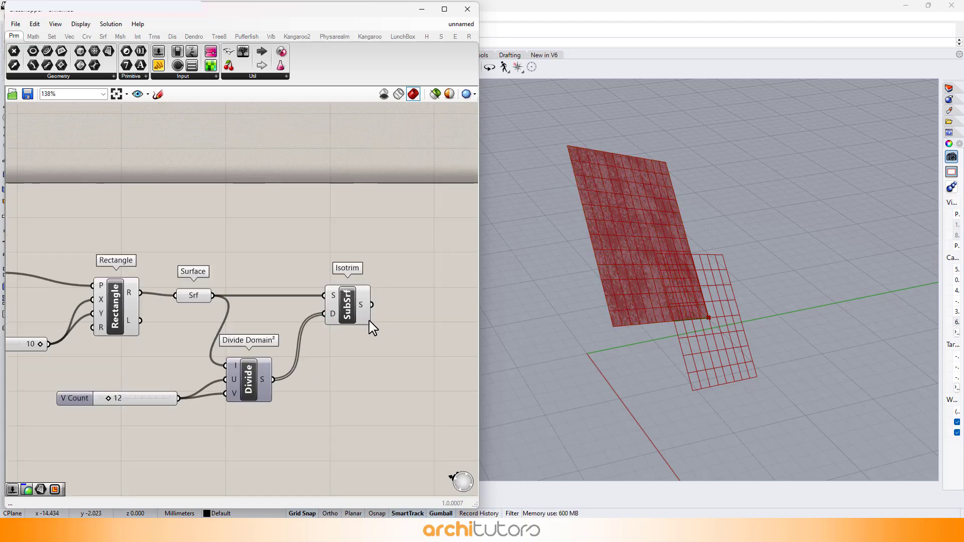
left_click(333, 300)
left_click_drag(333, 300, 327, 300)
left_click(329, 366)
right_click_drag(400, 386, 335, 372)
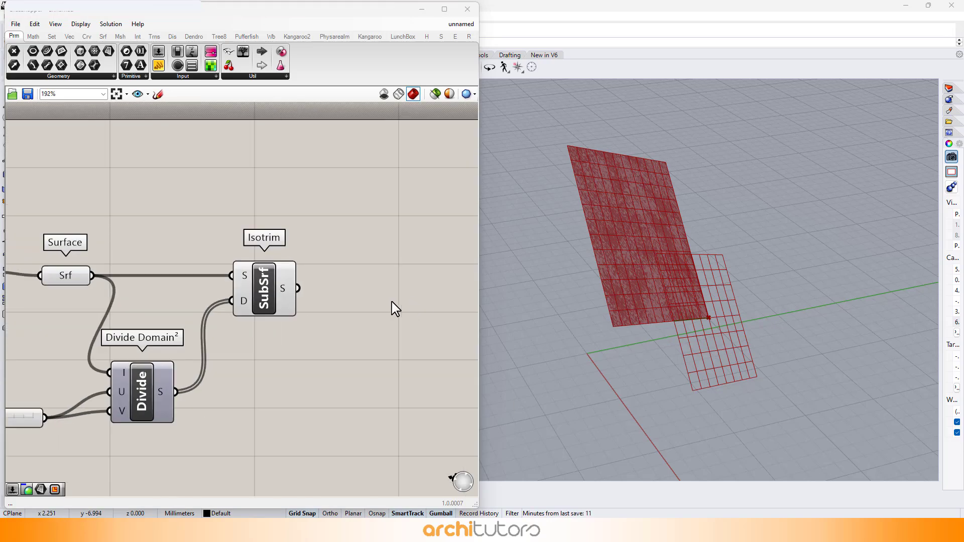
double_click(394, 307)
type("DEBRE")
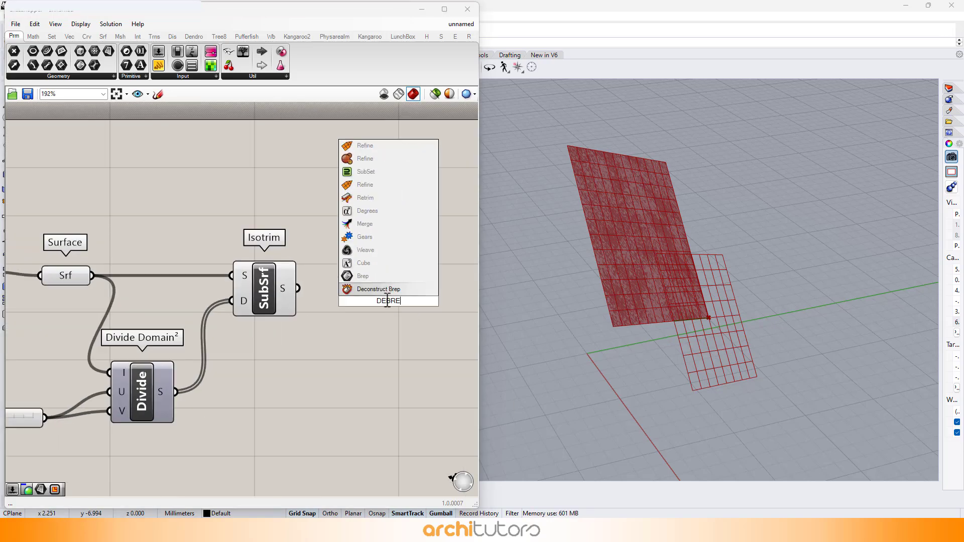
left_click(383, 291)
left_click_drag(307, 285, 355, 300)
scroll(209, 243, "down", 3)
scroll(282, 282, "up", 6)
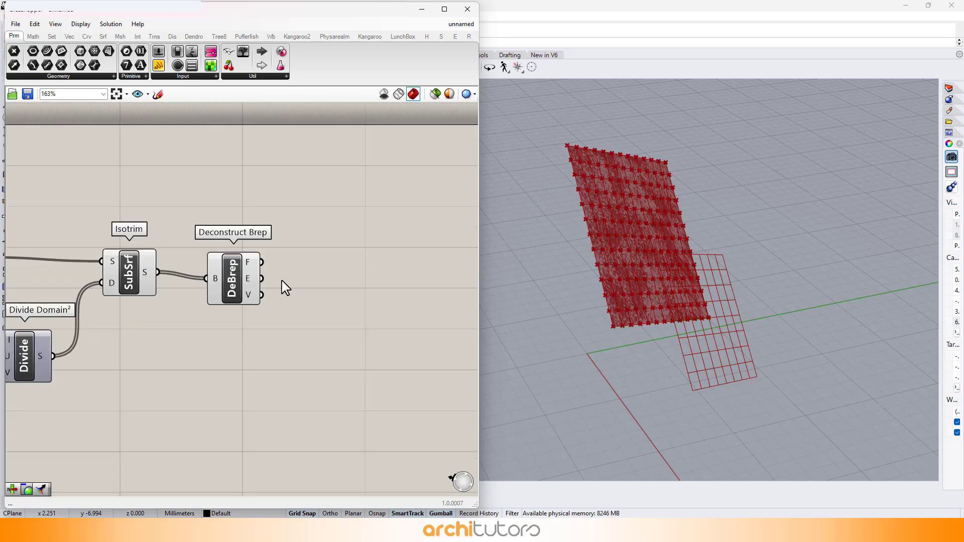
Add a PolyLine component and connect Deconstruct Brep's vertices output to its V input.
left_click(363, 291)
scroll(363, 290, "down", 1)
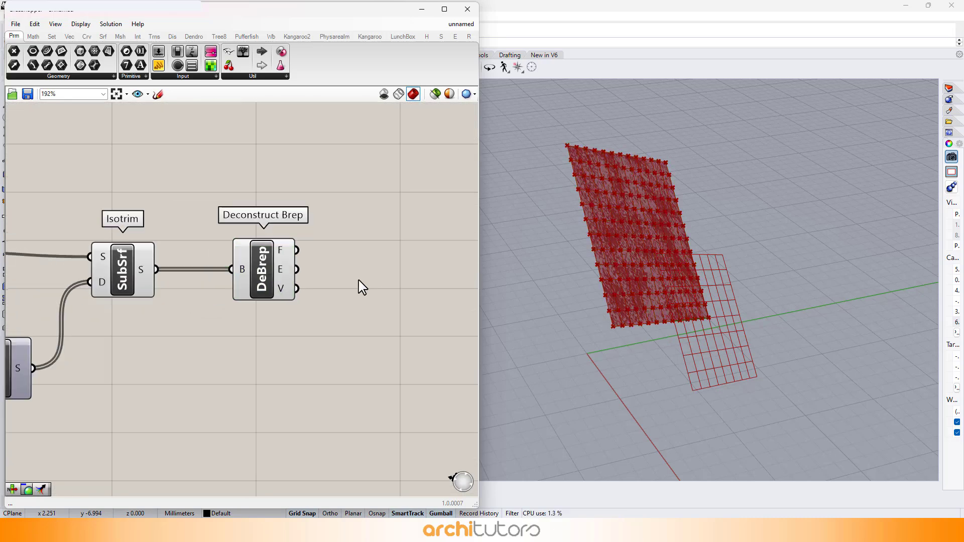
double_click(387, 284)
type("PlI")
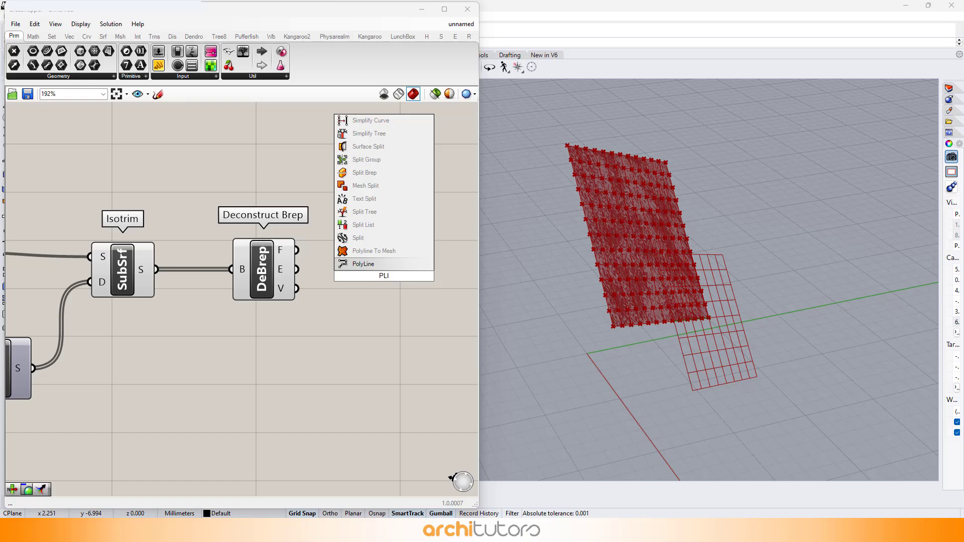
type("NE")
key("Return")
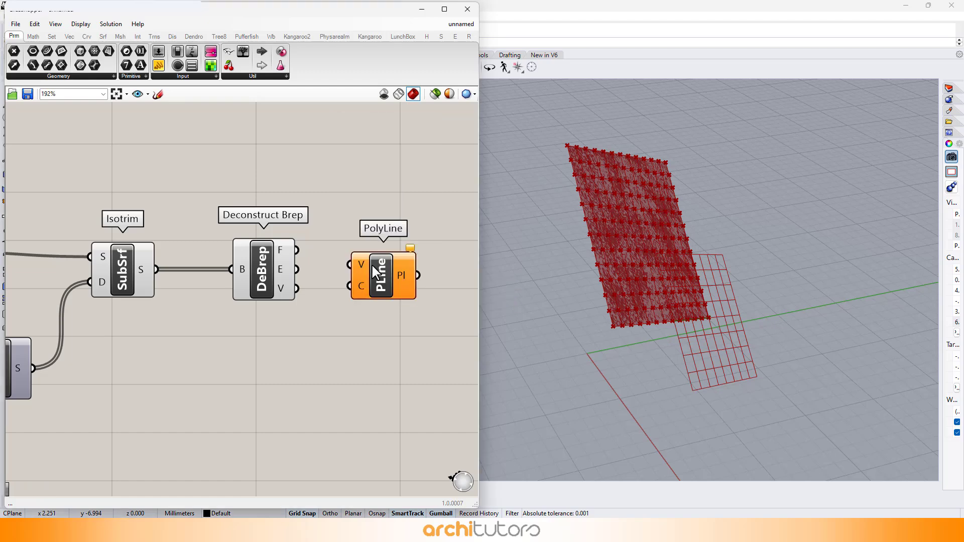
scroll(360, 263, "down", 1)
mouse_move(377, 273)
left_mouse_down()
mouse_move(369, 269)
mouse_move(392, 278)
left_mouse_up()
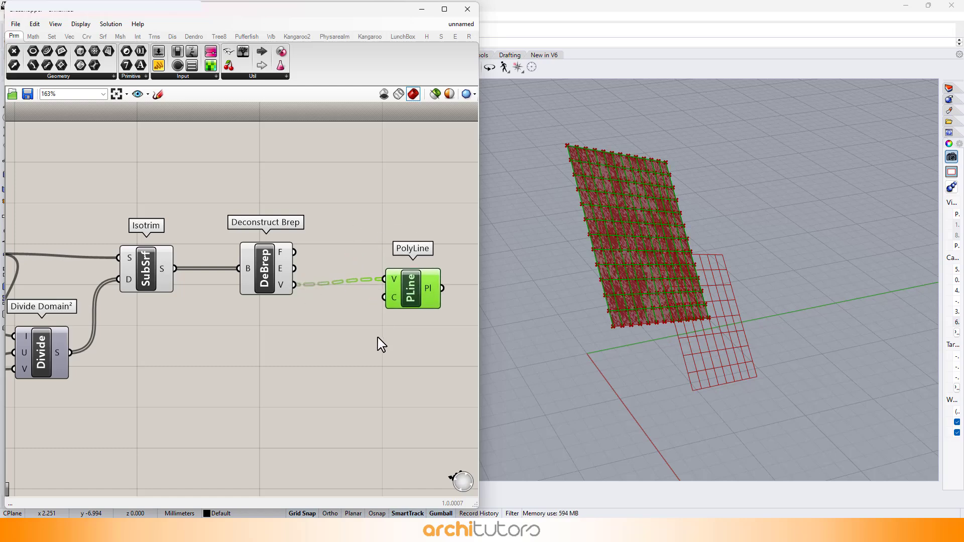
Add a Boolean Toggle set to True and connect it to the PolyLine component's C input.
double_click(317, 337)
type("Tog")
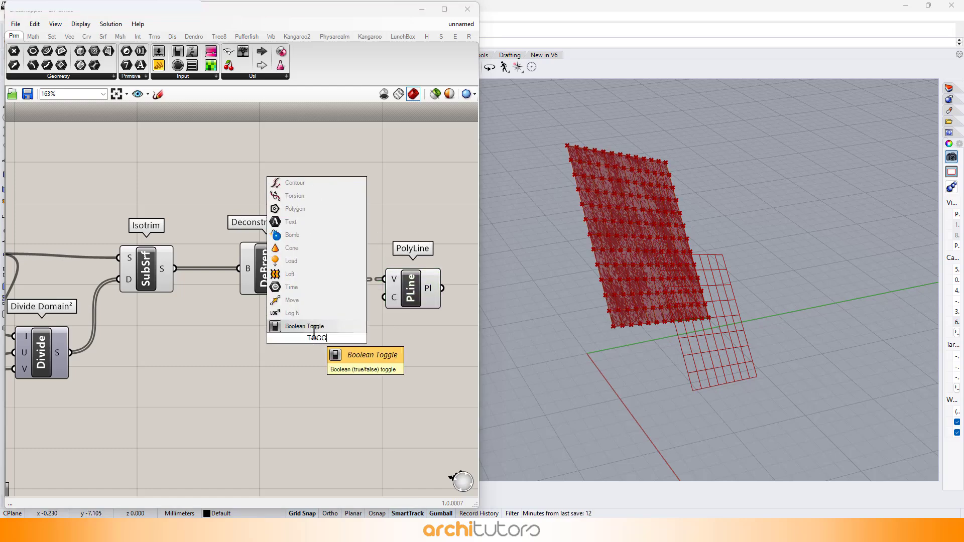
key("Return")
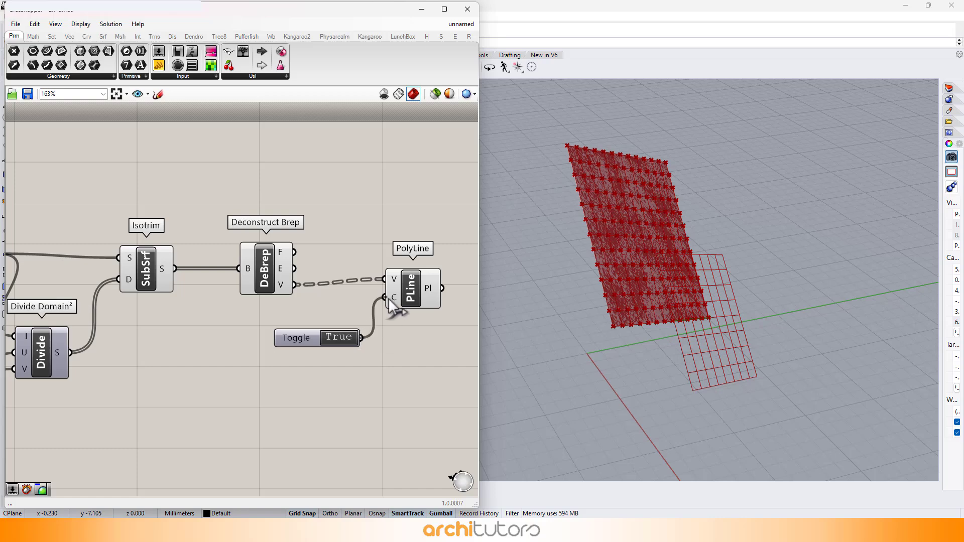
left_click(401, 294)
left_click(343, 417)
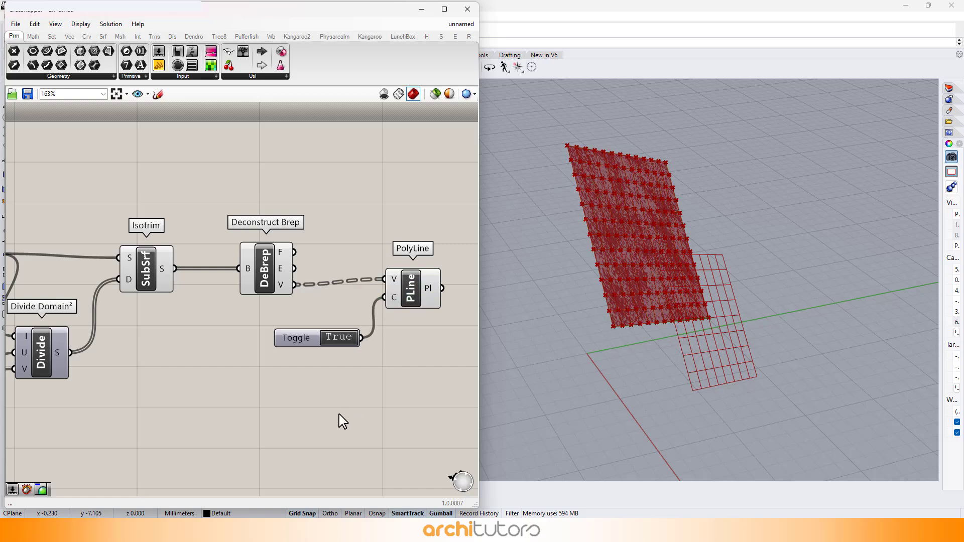
Add a second Surface parameter below the toggle and connect Isotrim's surface output to it.
double_click(266, 445)
type("surface")
left_click(254, 431)
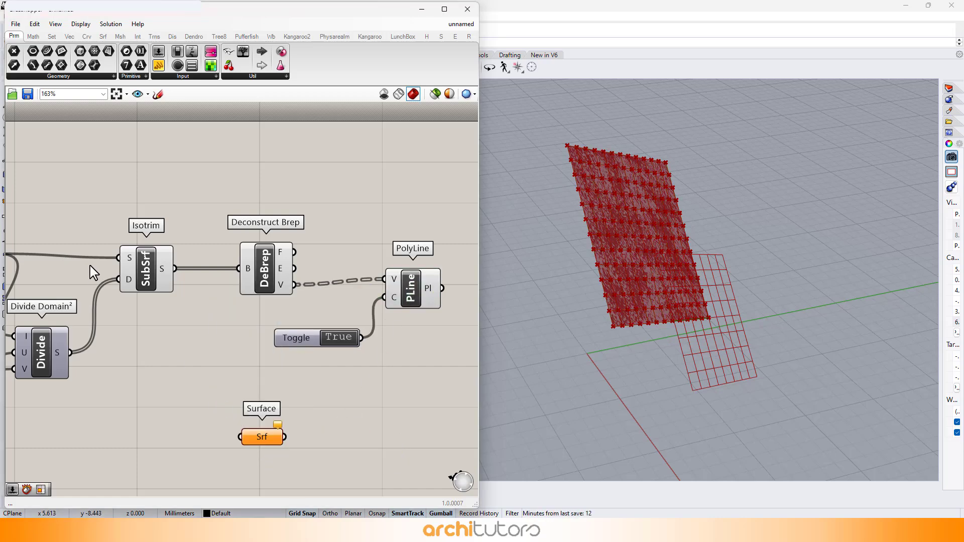
left_click_drag(173, 269, 257, 417)
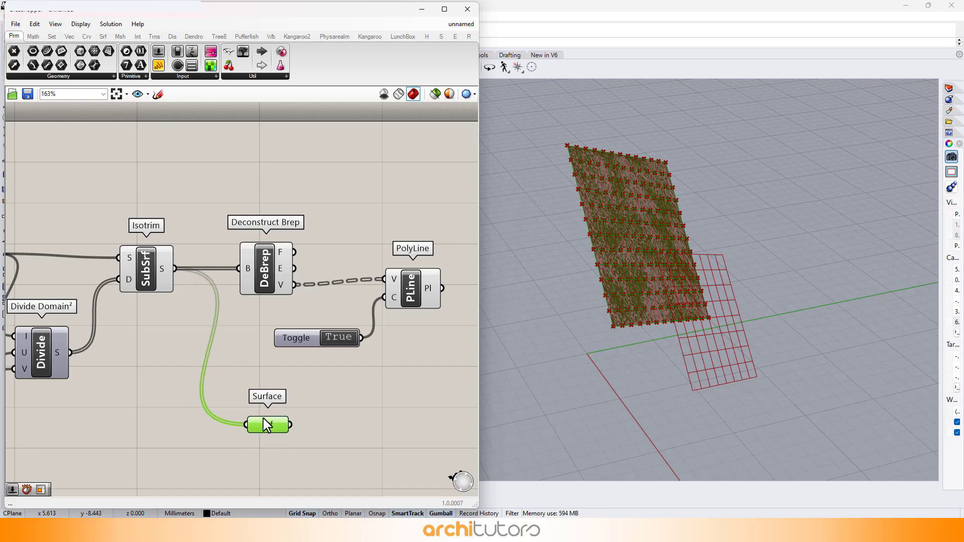
Add a Surface Closest Point component and connect the second Surface parameter to its S input.
right_click_drag(375, 397, 275, 318)
left_click(258, 338)
double_click(258, 338)
type("S")
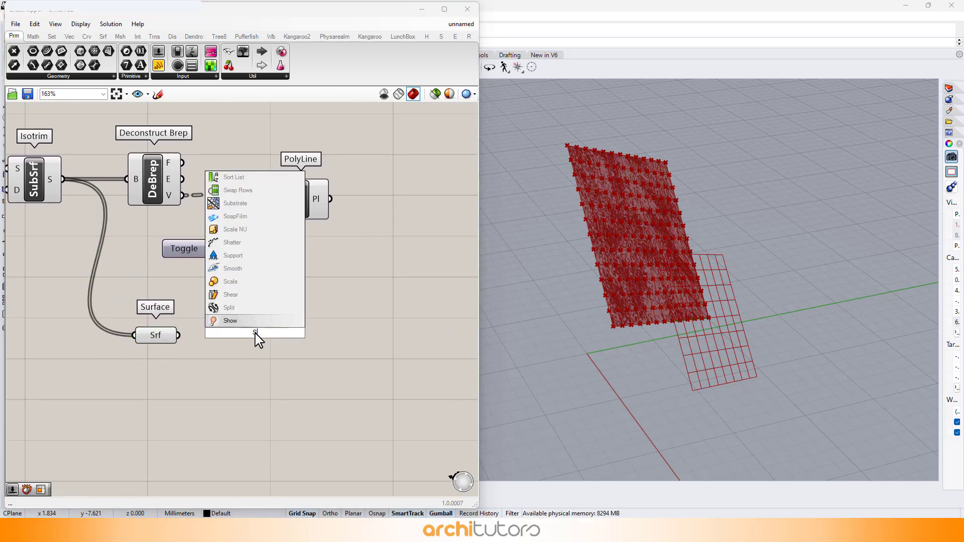
type("RF C")
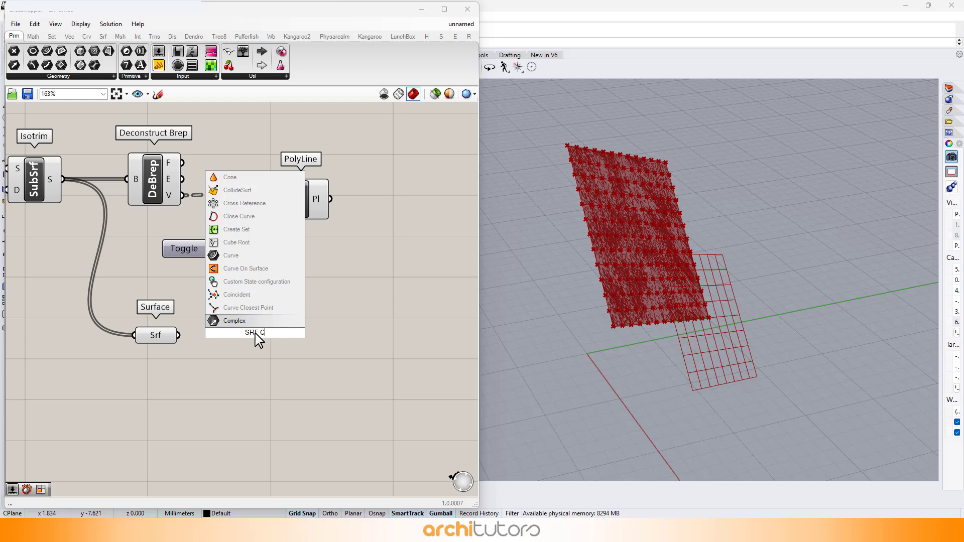
type("L")
left_click(253, 315)
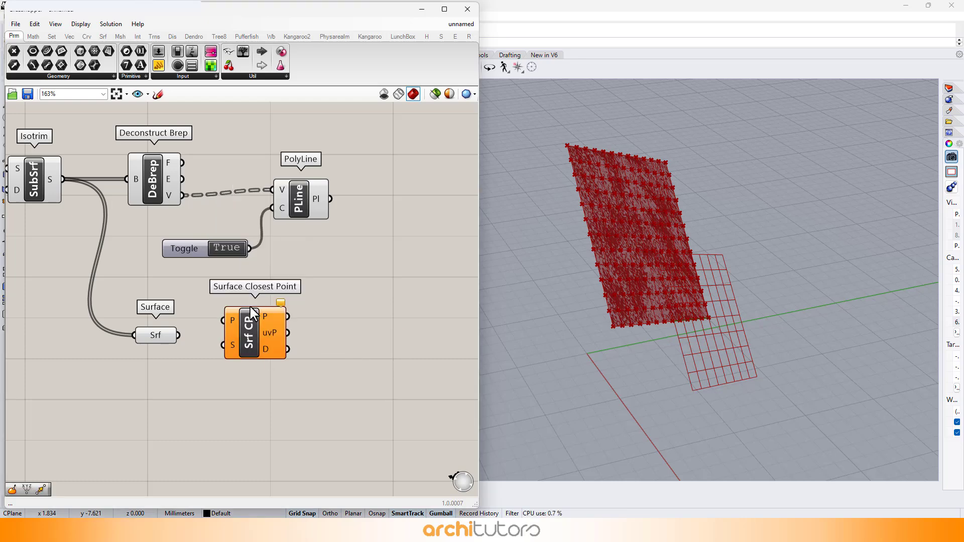
left_click_drag(259, 342, 343, 347)
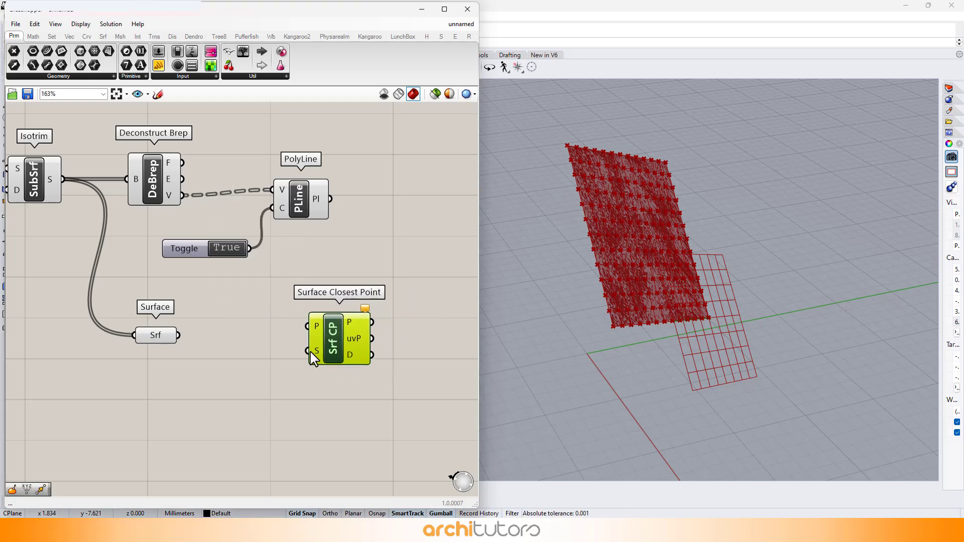
left_click(286, 373)
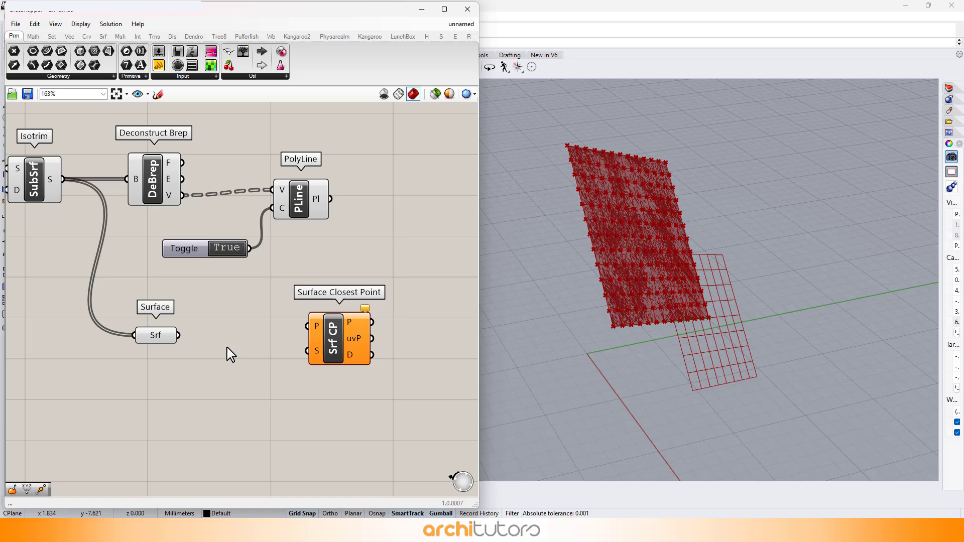
left_click(337, 337)
Add an Area component, feed it the second Surface parameter and connect its C output to Surface Closest Point's P input.
double_click(211, 307)
type("AREA")
left_click(196, 296)
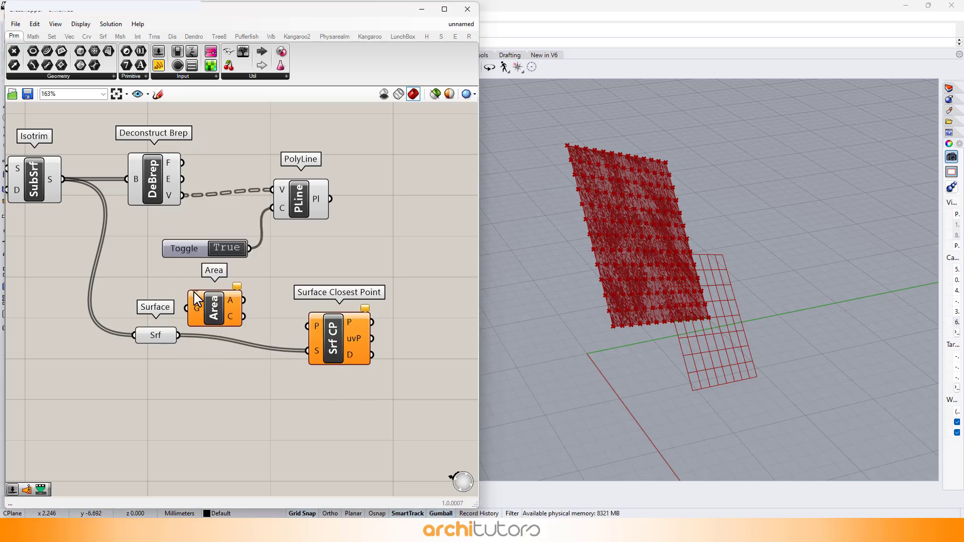
left_click_drag(177, 339, 345, 341)
Move the second Surface parameter, Area and Surface Closest Point components together farther below the PolyLine branch.
left_click_drag(372, 385, 144, 298)
left_click_drag(337, 331, 307, 362)
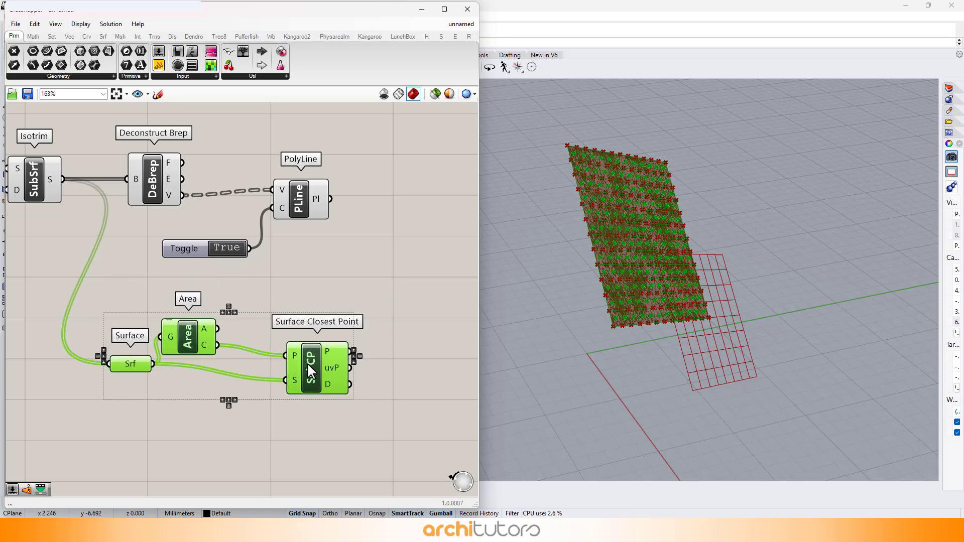
left_click(267, 339)
left_click(314, 390)
Add a Move component and connect the PolyLine component's Pl output to its G input.
scroll(352, 331, "down", 3)
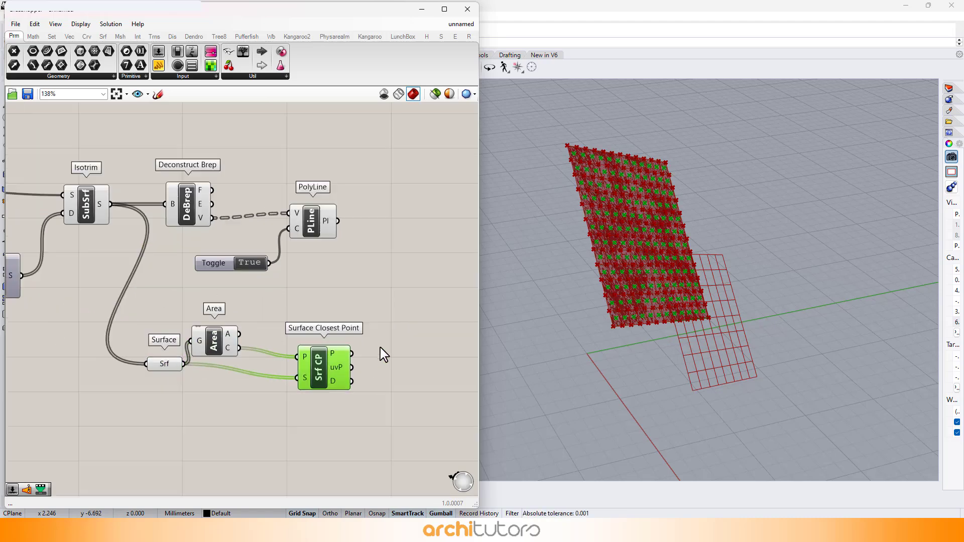
left_click(330, 250)
left_click(354, 312)
scroll(387, 267, "up", 3)
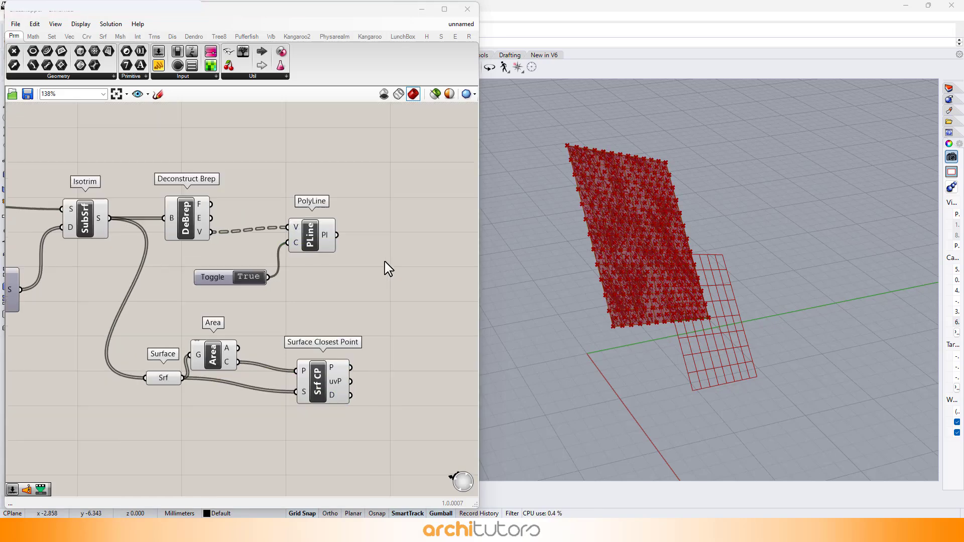
right_click_drag(408, 254, 249, 232)
double_click(299, 236)
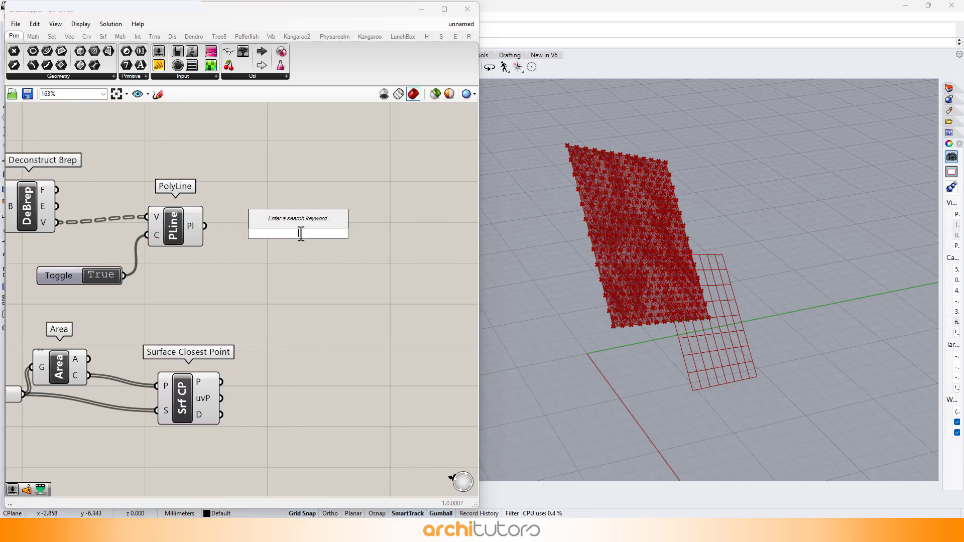
type("MOVE")
key("Return")
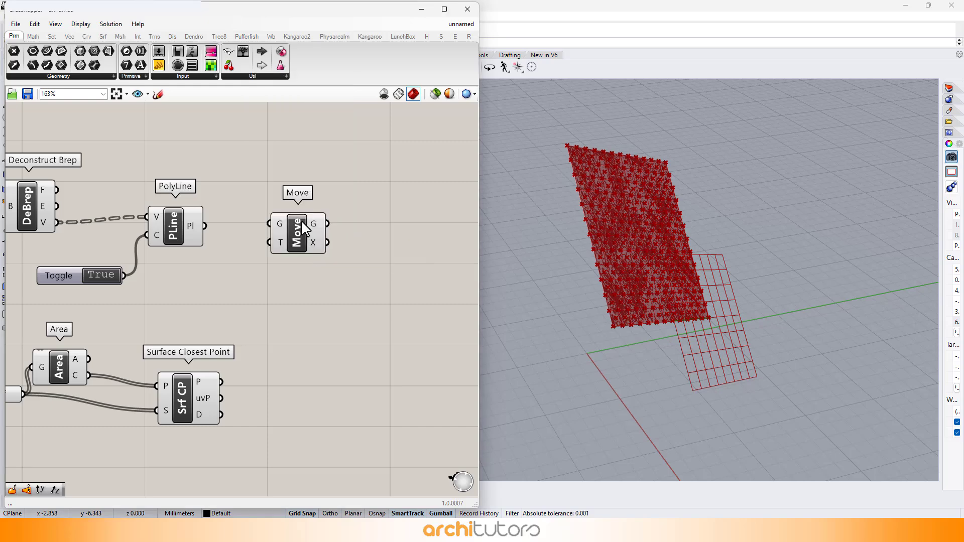
left_click_drag(205, 226, 294, 223)
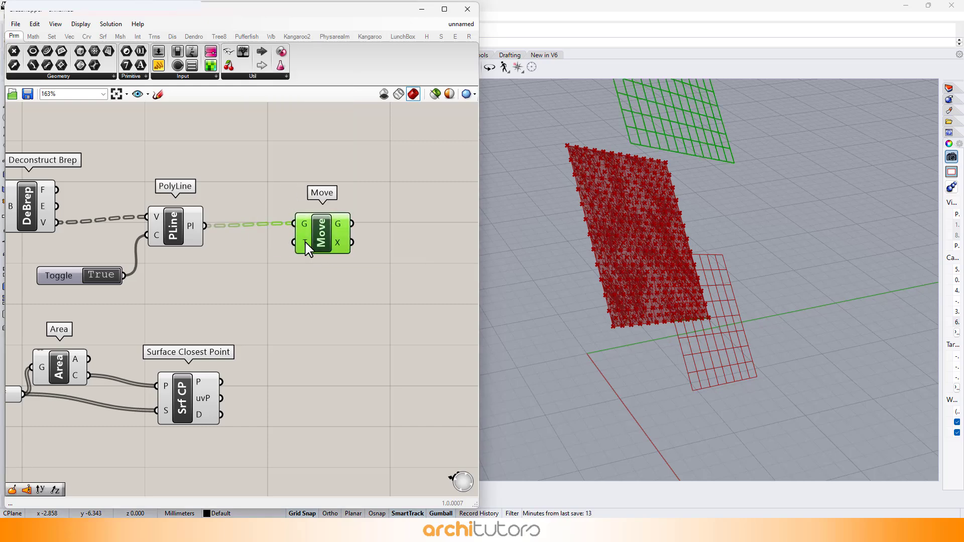
Graft the Move component's T input.
right_click(305, 242)
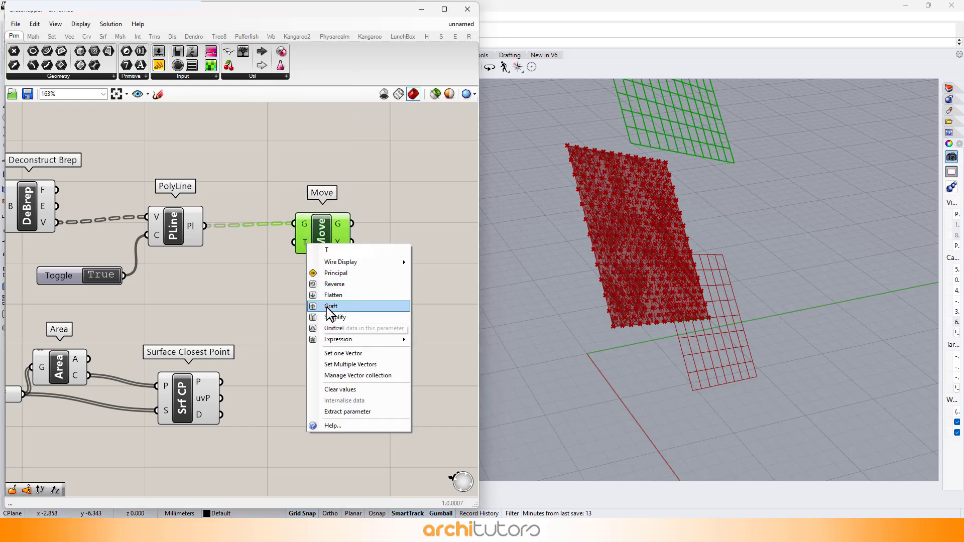
left_click(330, 307)
scroll(343, 291, "down", 2)
scroll(343, 286, "down", 2)
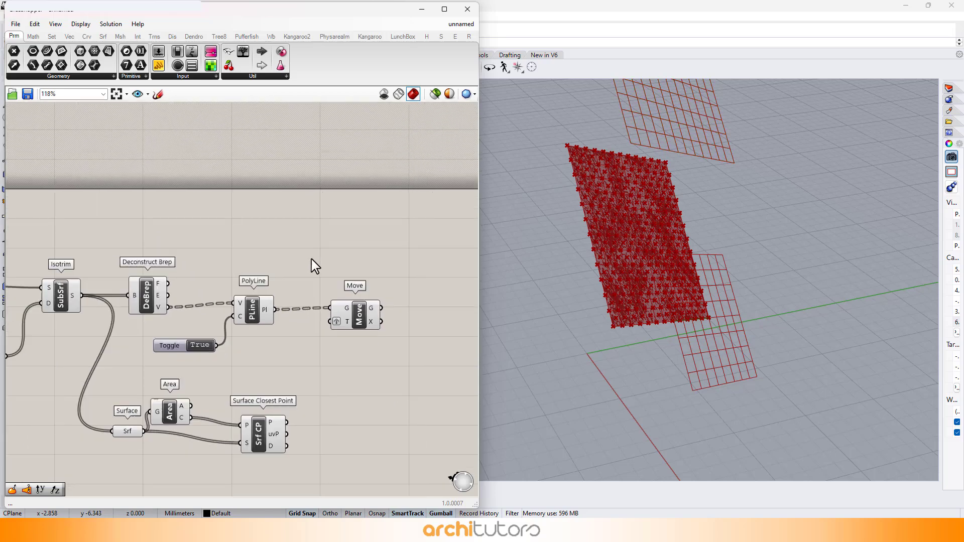
Add a Line SDL component above the PolyLine branch.
double_click(259, 183)
type("LIN")
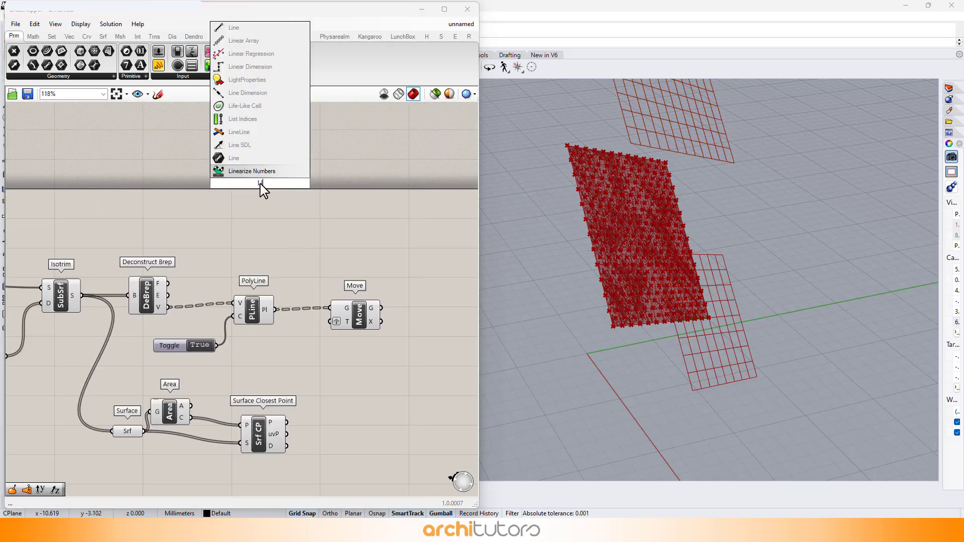
type("E ")
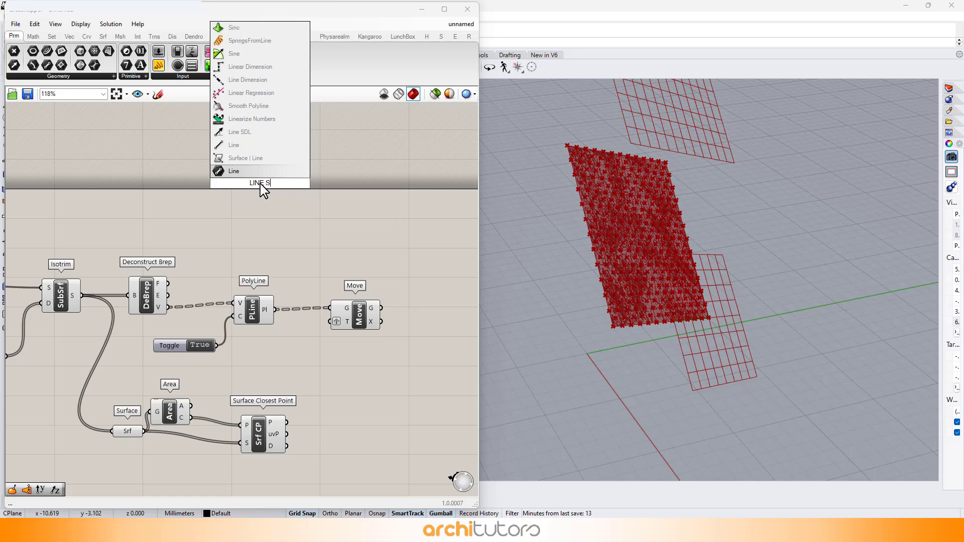
type("SD")
key("Return")
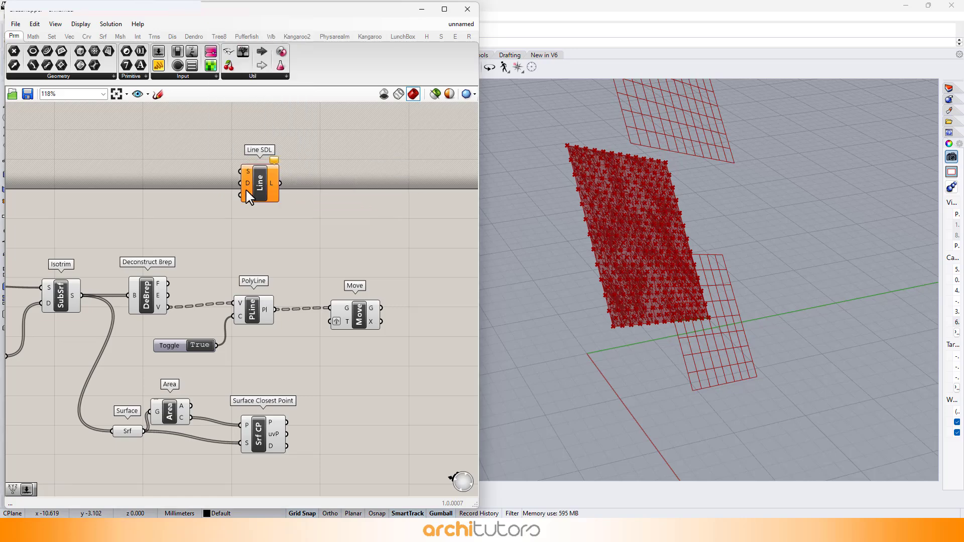
Connect the Plane Normal component's P output to both the S and D inputs of Line SDL and shift Line SDL slightly lower.
right_click_drag(177, 216, 381, 194)
right_click_drag(117, 244, 273, 222)
left_click_drag(132, 239, 357, 143)
right_click_drag(243, 225, 271, 250)
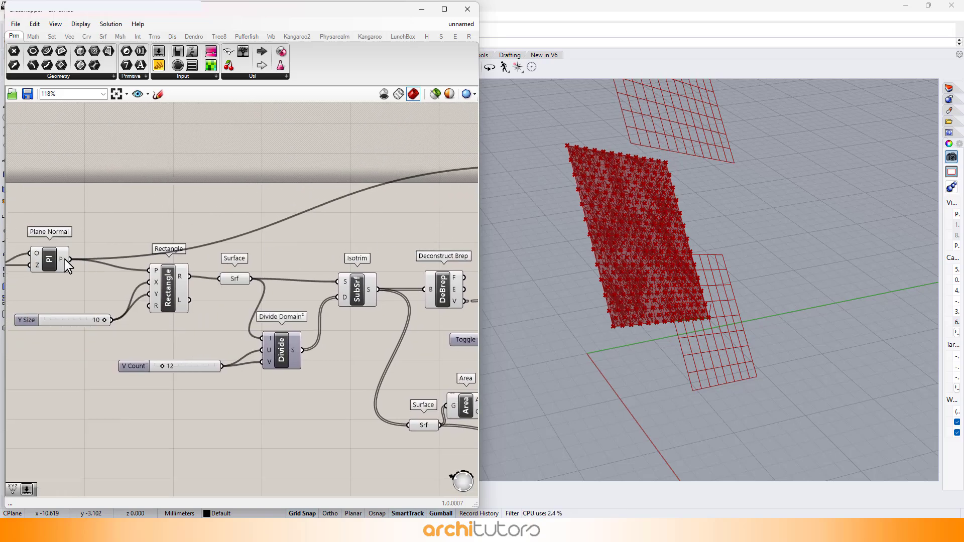
left_click_drag(69, 259, 396, 169)
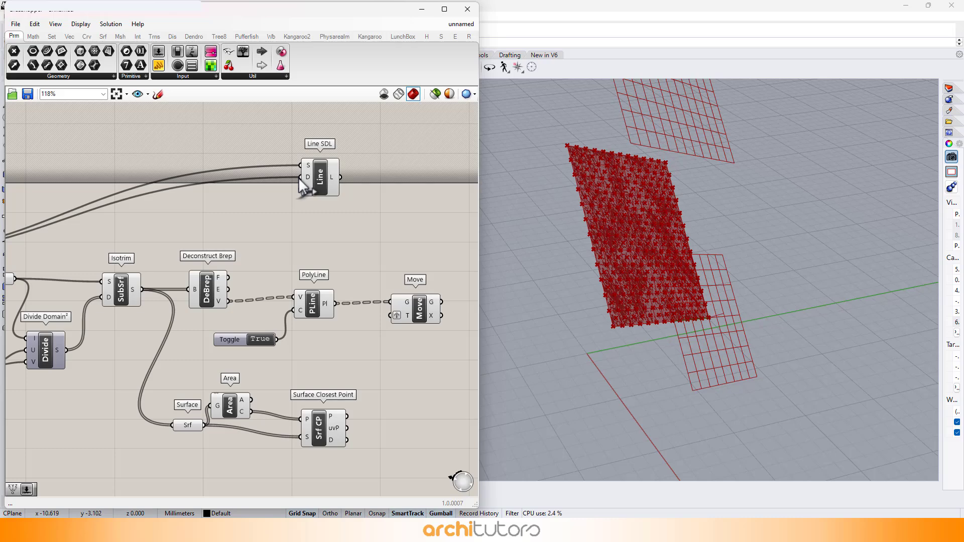
left_click_drag(299, 177, 327, 203)
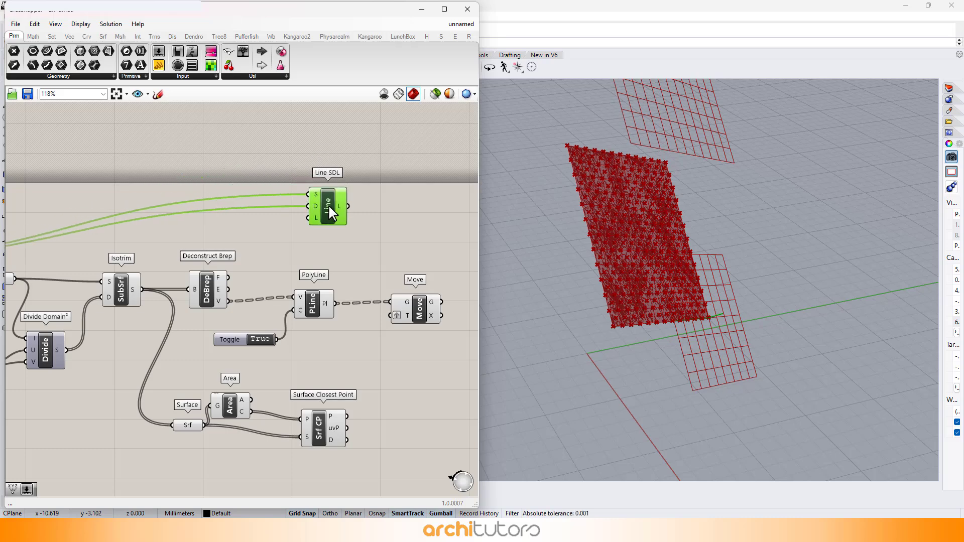
Turn off the preview of all components from the second-count slider and Divide Domain² through Move and Surface Closest Point.
left_click(365, 274)
scroll(399, 260, "down", 2)
left_click_drag(424, 265, 108, 444)
middle_click(252, 370)
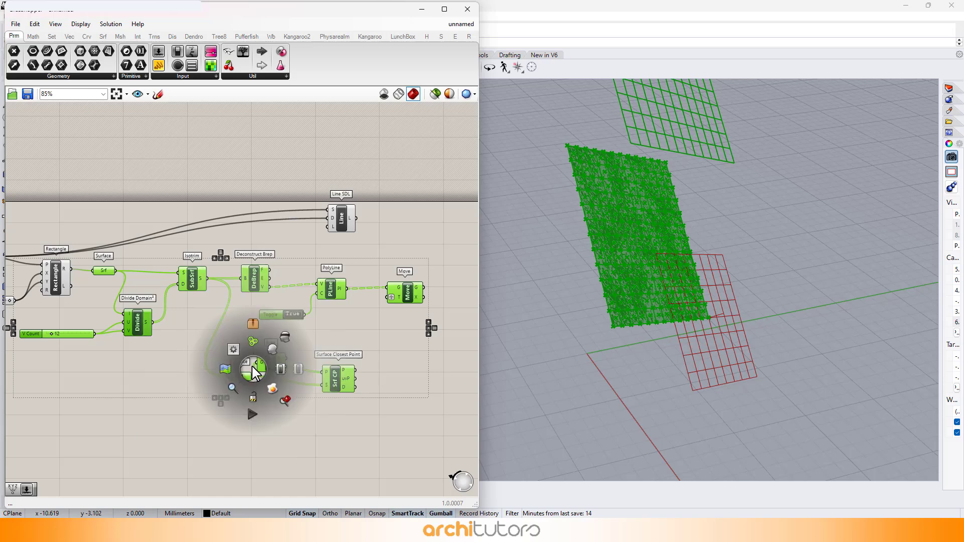
left_click(283, 345)
left_click(381, 331)
Check the Line SDL result up close in the viewport and move the Line SDL component farther above the PolyLine branch.
scroll(778, 304, "up", 3)
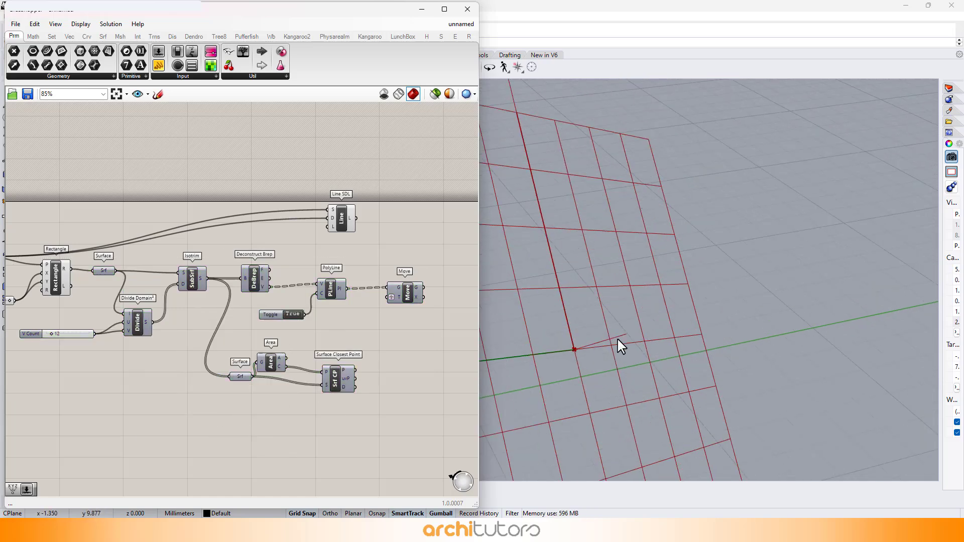
scroll(616, 337, "up", 3)
left_click(341, 220)
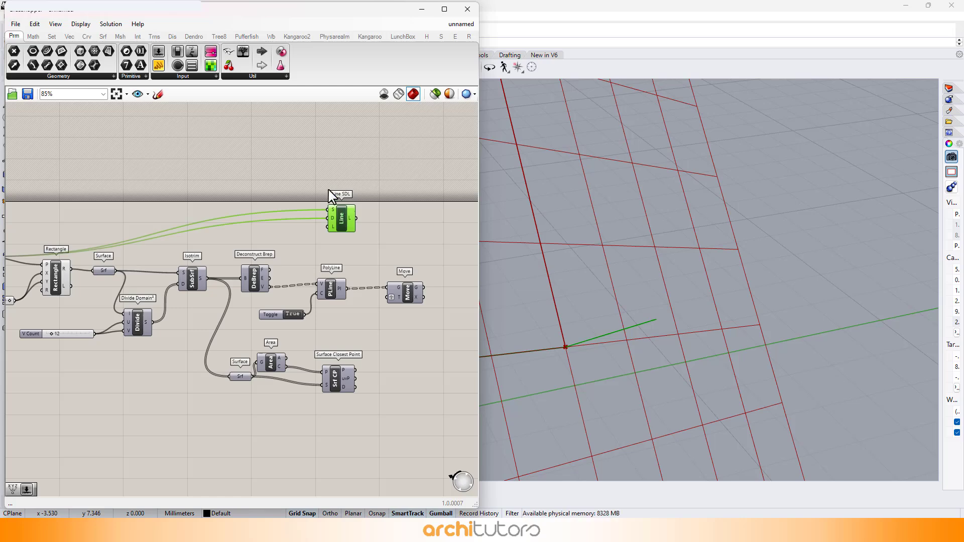
scroll(341, 221, "up", 3)
left_click(164, 221)
scroll(165, 224, "up", 1)
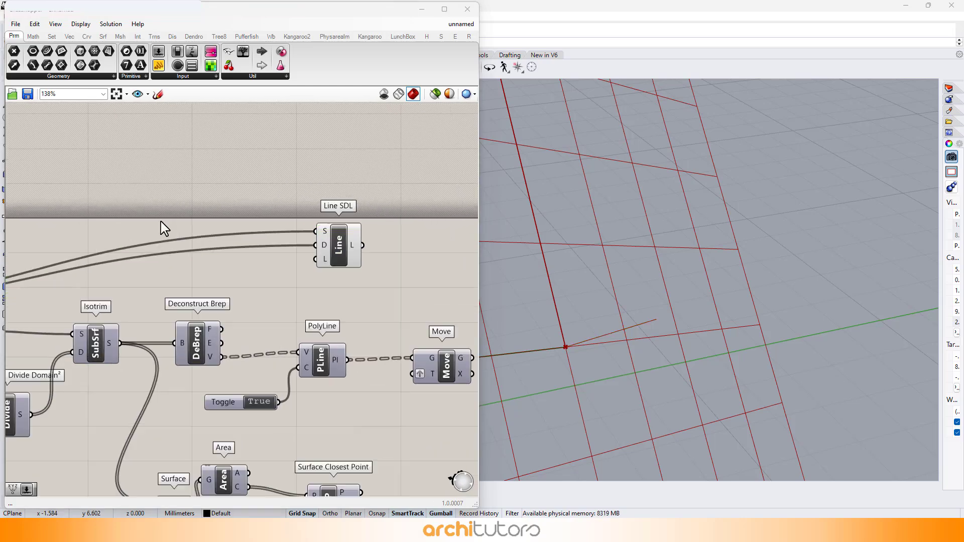
scroll(228, 241, "up", 2)
left_click_drag(377, 228, 378, 166)
left_click(269, 234)
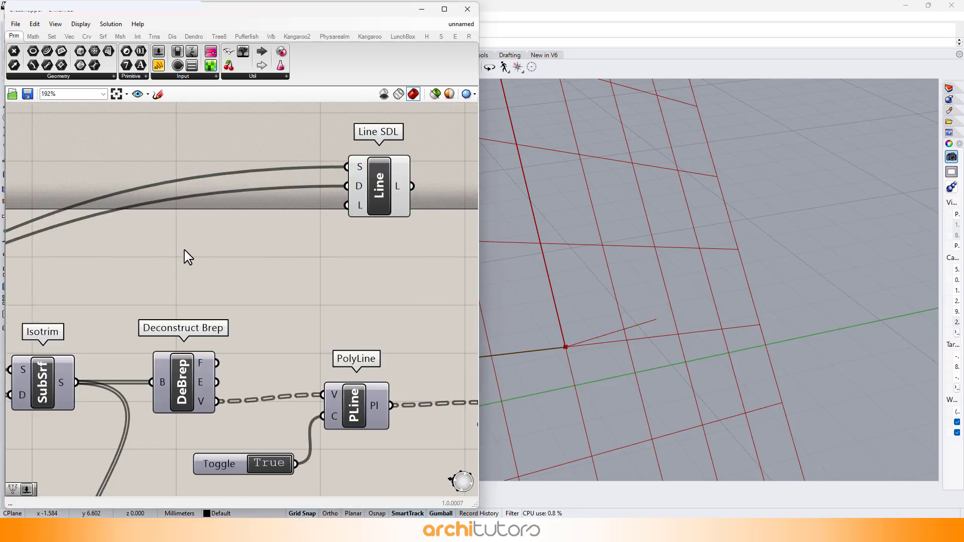
Add a Random component and connect its R output to Line SDL's L input.
double_click(184, 251)
type("RAND")
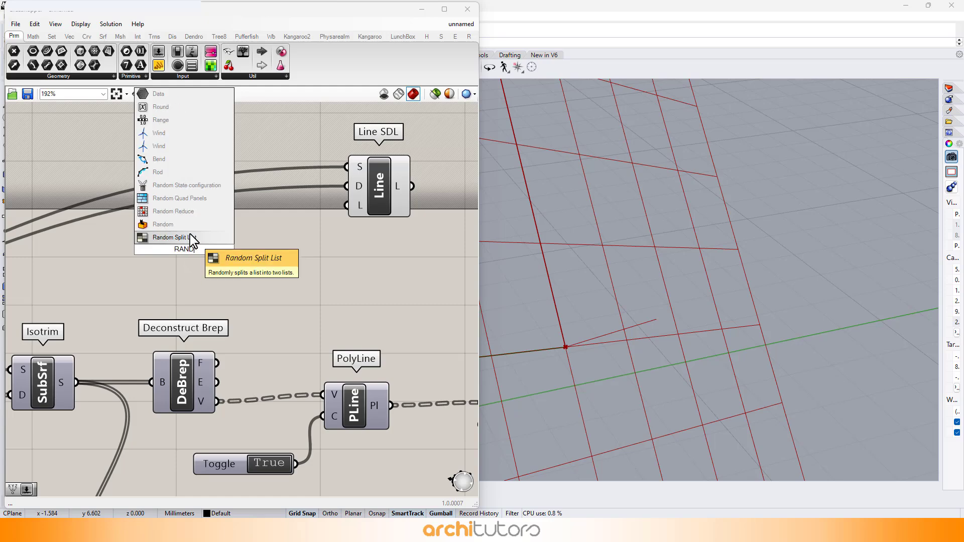
left_click(190, 225)
left_click_drag(200, 251, 356, 210)
scroll(404, 261, "down", 2)
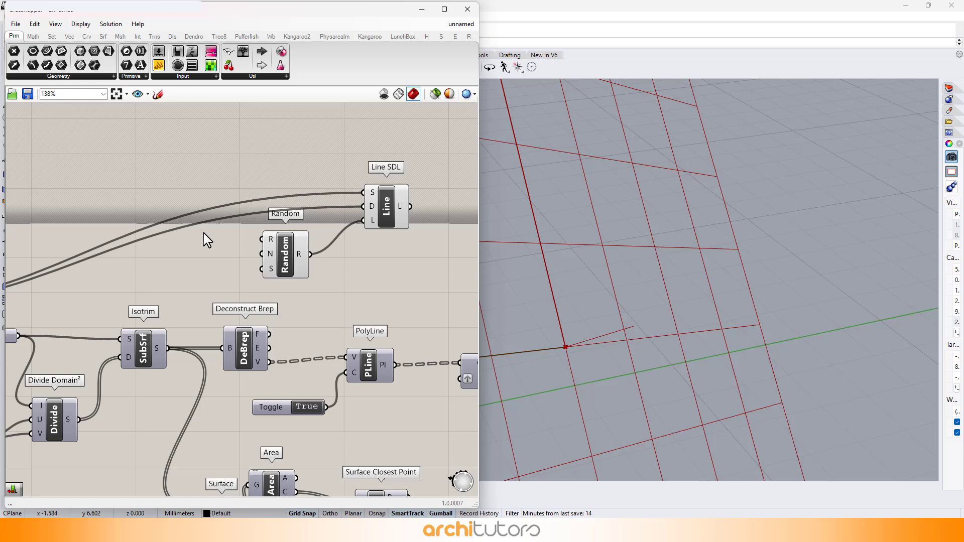
Add a number slider, duplicate it below, and connect the two sliders to Random's N and S inputs.
double_click(125, 215)
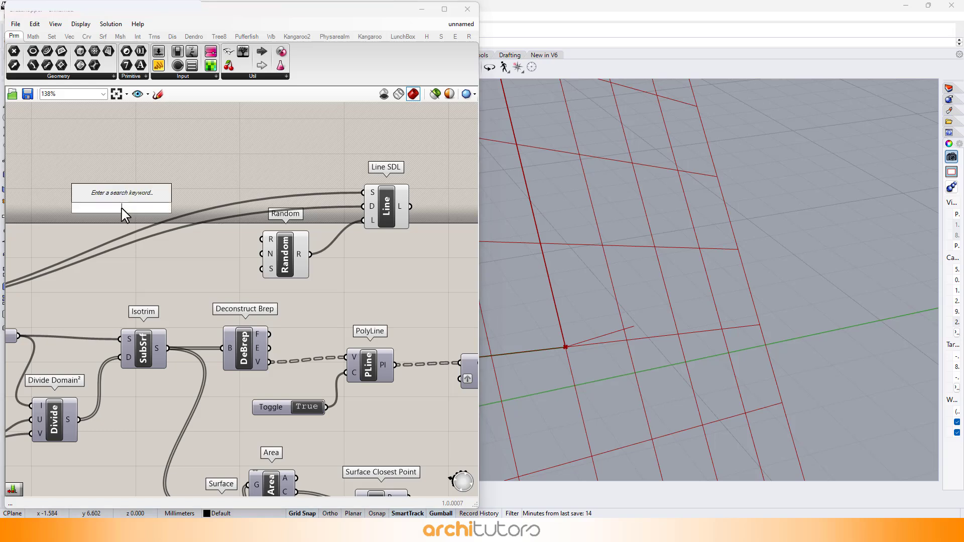
type("Slider")
key("Return")
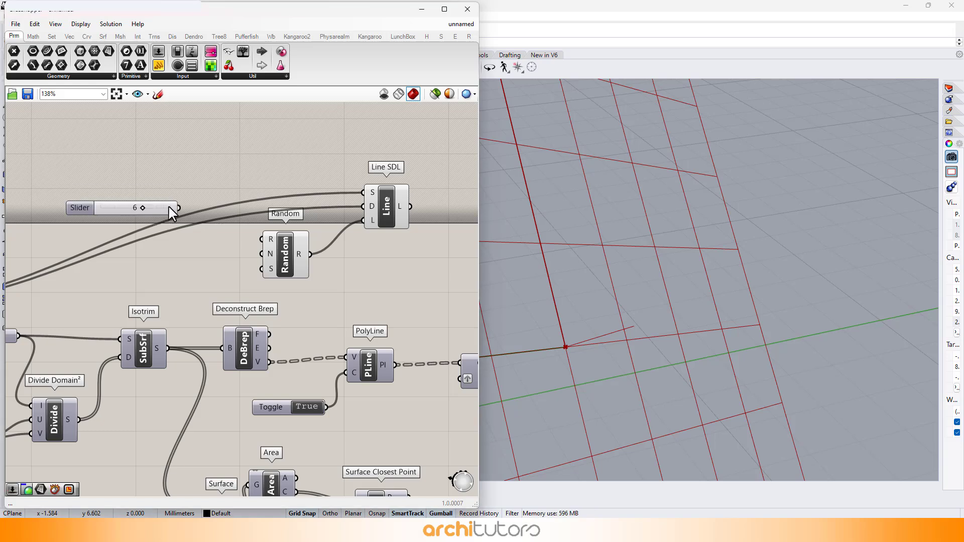
left_click_drag(166, 210, 162, 254, "alt")
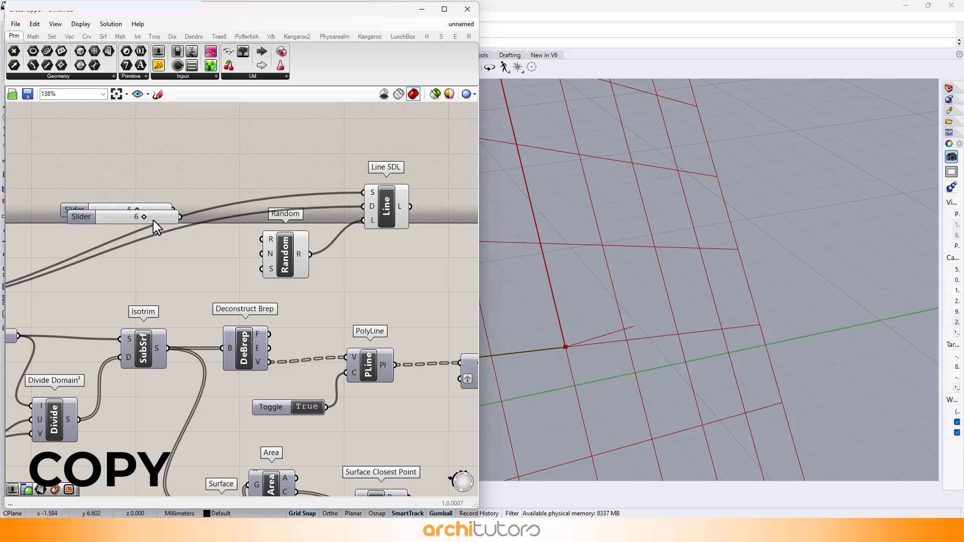
left_click_drag(265, 261, 261, 253)
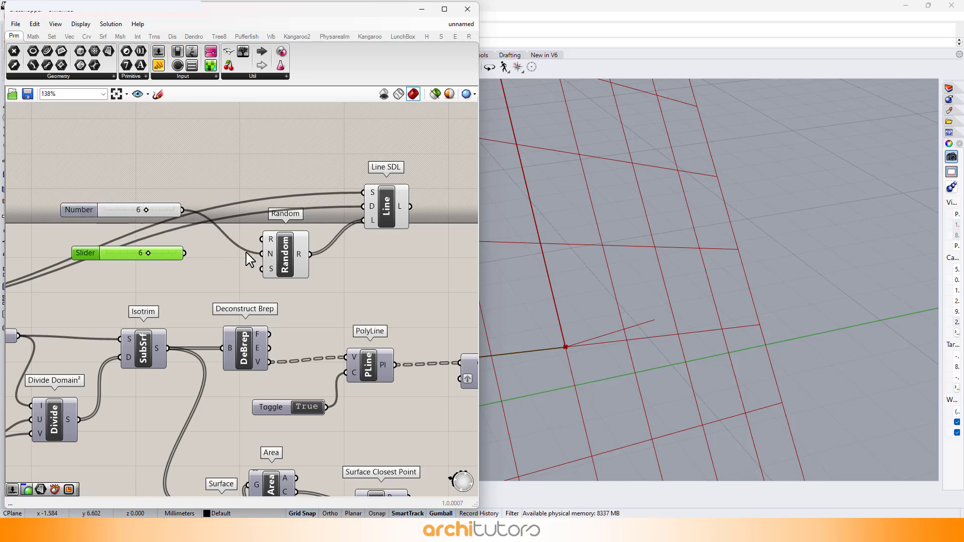
mouse_move(184, 253)
left_mouse_down()
mouse_move(223, 253)
mouse_move(193, 259)
left_mouse_up()
left_click_drag(275, 272, 276, 270)
left_click(221, 303)
Delete the slider feeding Random's N input.
right_click_drag(257, 170, 279, 187)
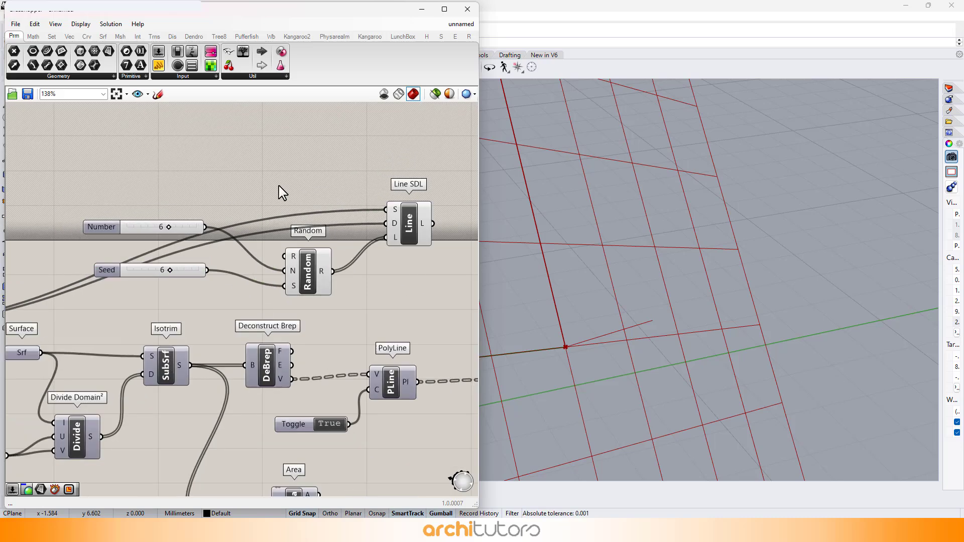
scroll(125, 232, "up", 1)
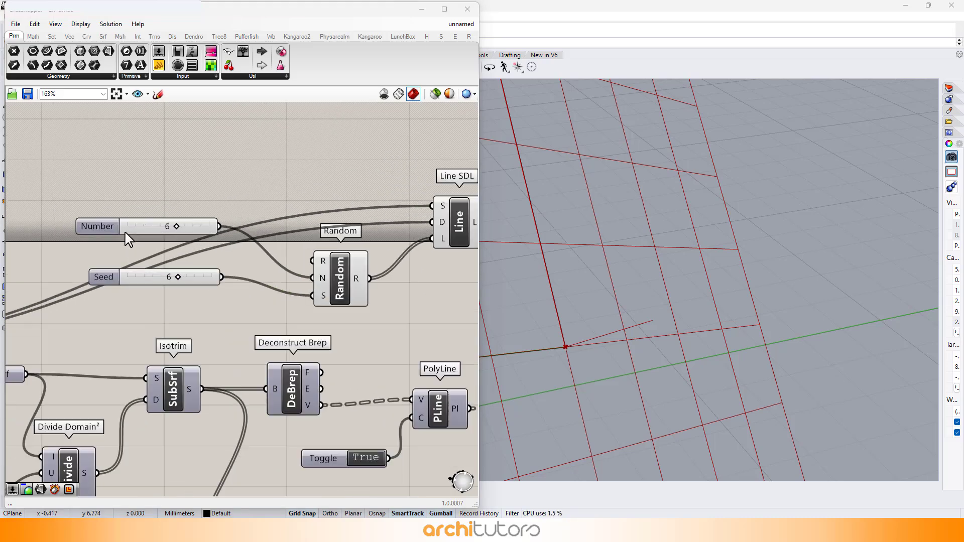
left_click(126, 233)
key("Delete")
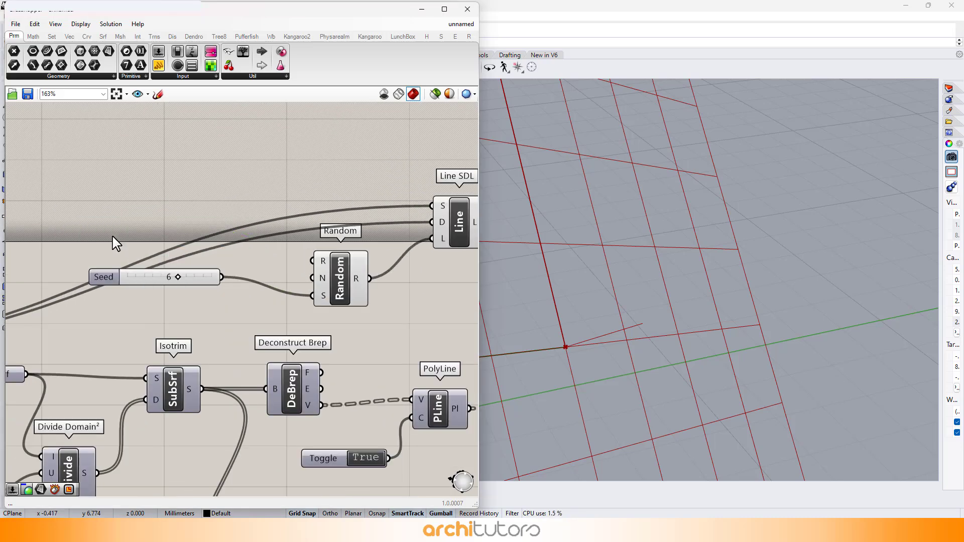
Add a number slider from the value 15, lower it to 2 and connect it to Random's N input.
double_click(112, 238)
type("15")
key("Return")
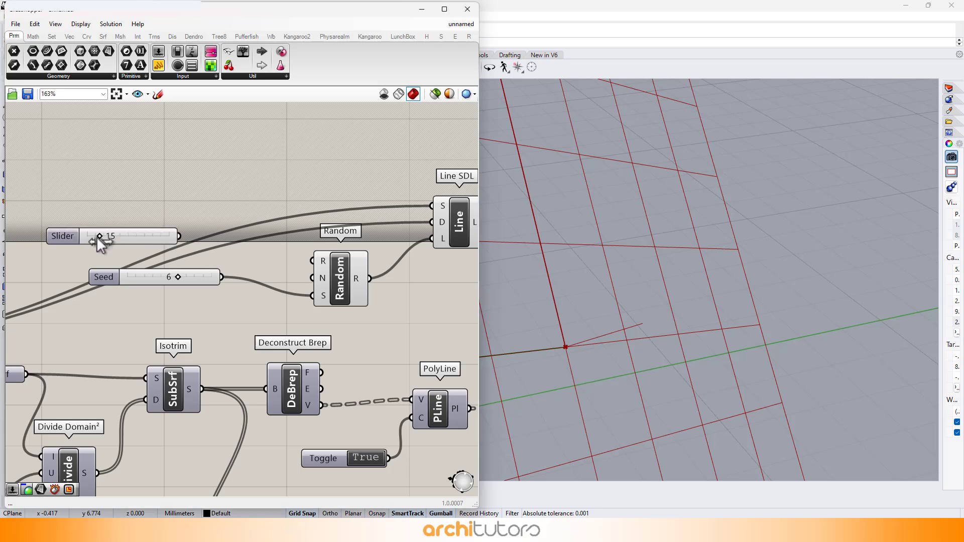
left_click_drag(92, 237, 86, 236)
left_click_drag(180, 238, 319, 276)
Set the Number slider of the Random component to 7.
scroll(319, 276, "down", 1)
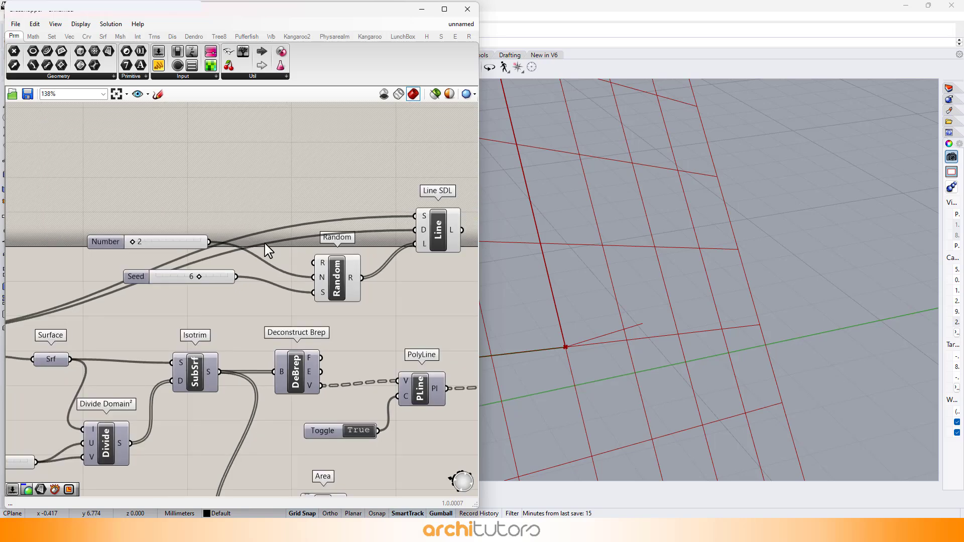
scroll(108, 203, "up", 1)
left_click_drag(136, 246, 138, 247)
scroll(198, 215, "down", 1)
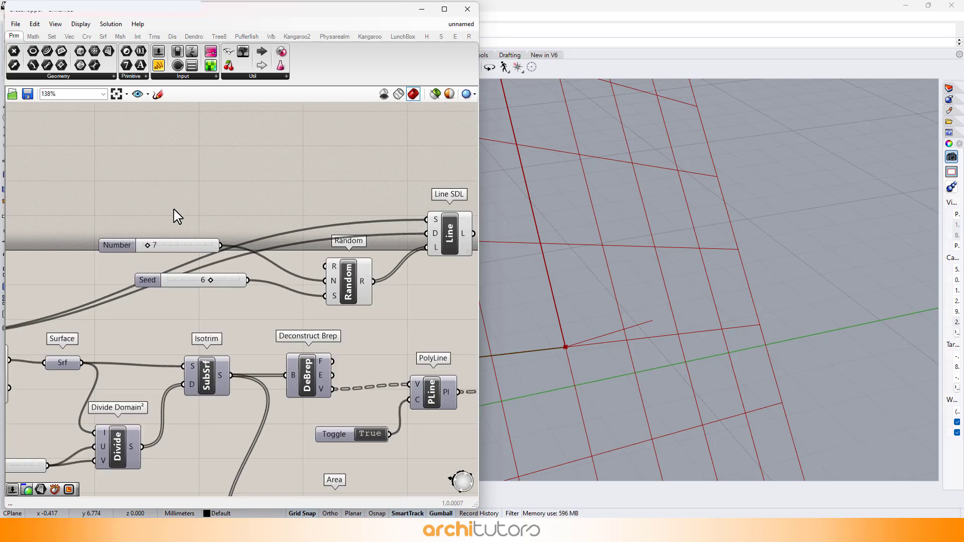
Add a Construct Domain component, connect its I output to Random's R input and move it closer to Random.
double_click(173, 190)
type("DOMAI")
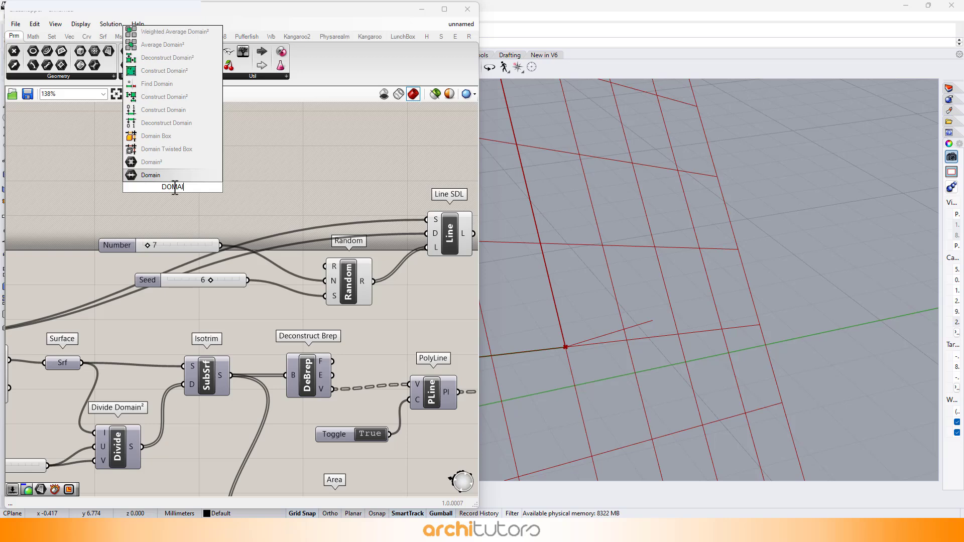
left_click(164, 115)
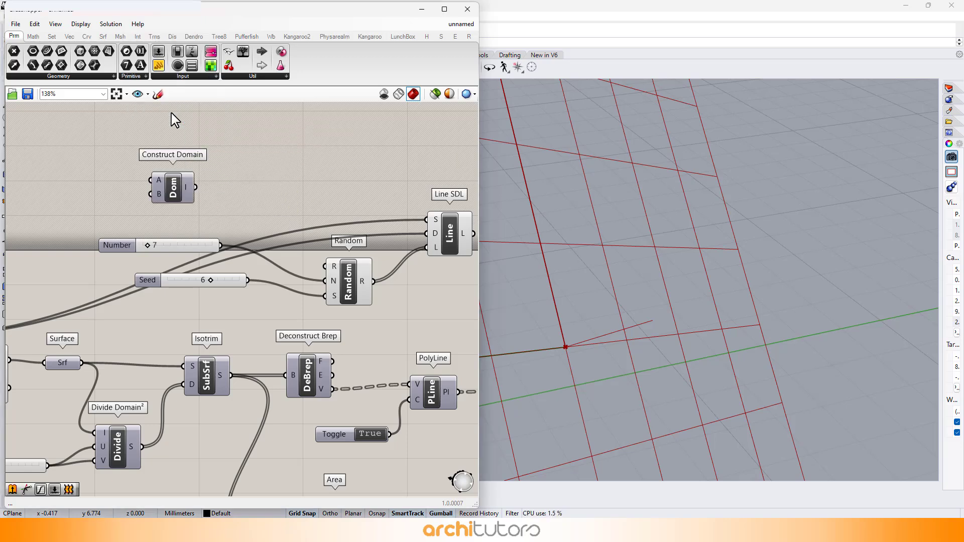
left_click_drag(196, 187, 346, 266)
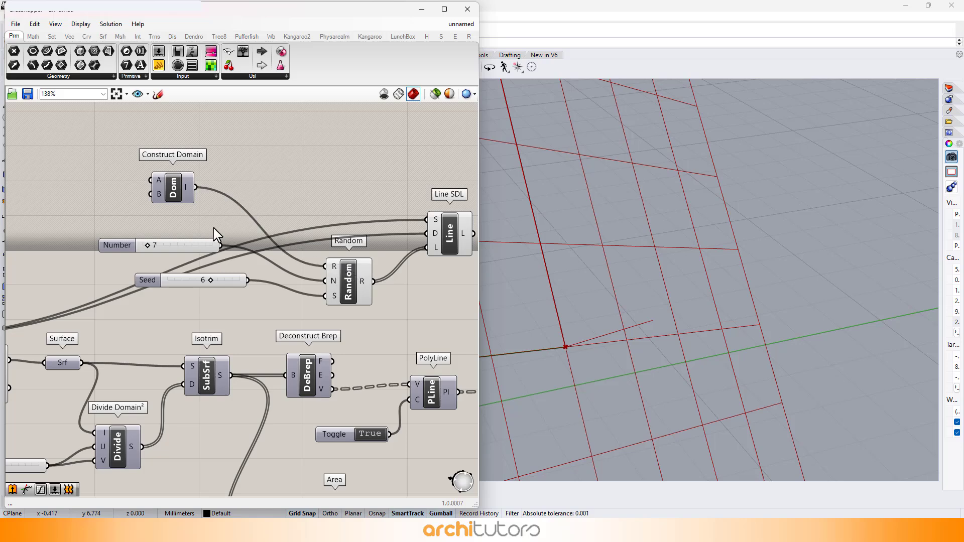
left_click_drag(181, 189, 232, 187)
left_click(282, 166)
Add a number slider with the value 0.20 and connect it to Construct Domain's A input.
right_click_drag(148, 166, 206, 196)
scroll(130, 198, "up", 1)
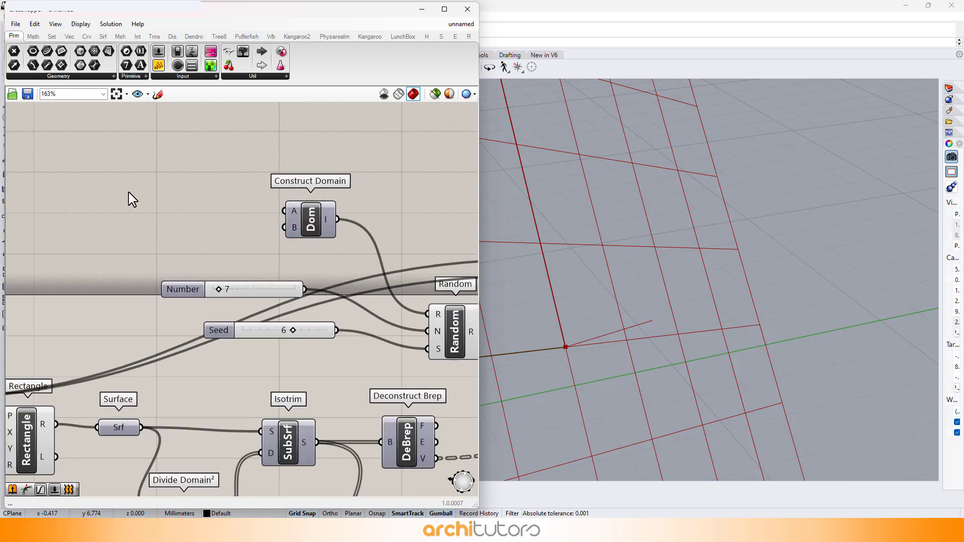
double_click(136, 195)
type(".0")
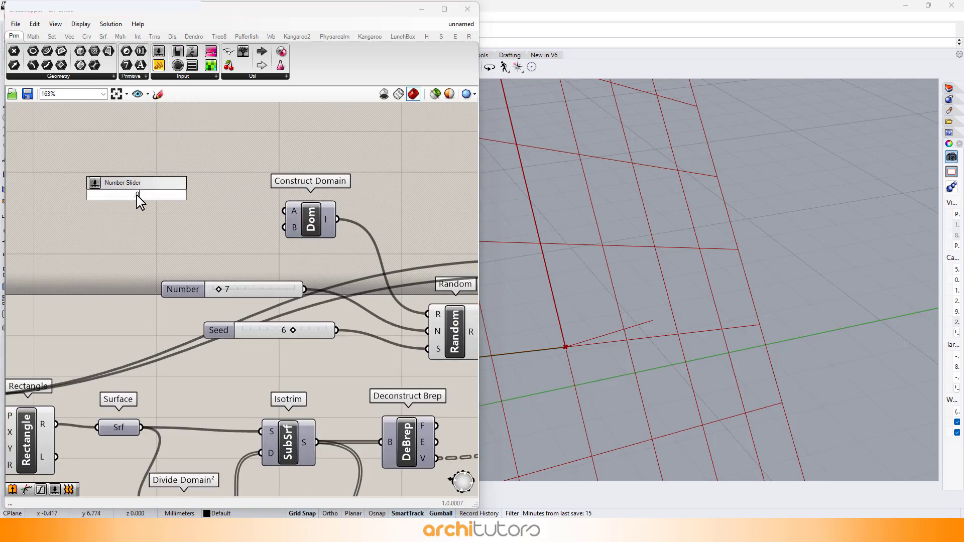
type("2")
key("BackSpace")
key("BackSpace")
key("BackSpace")
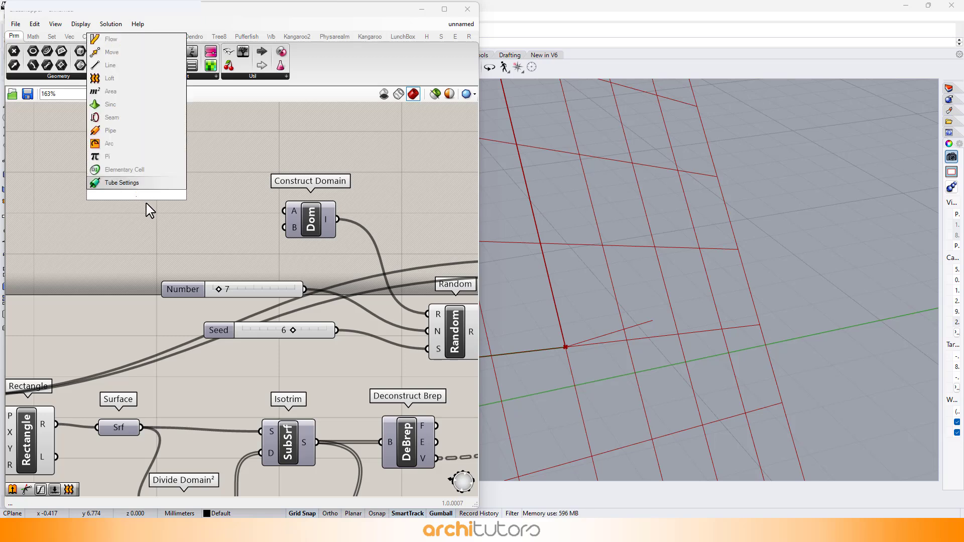
type("20")
key("Return")
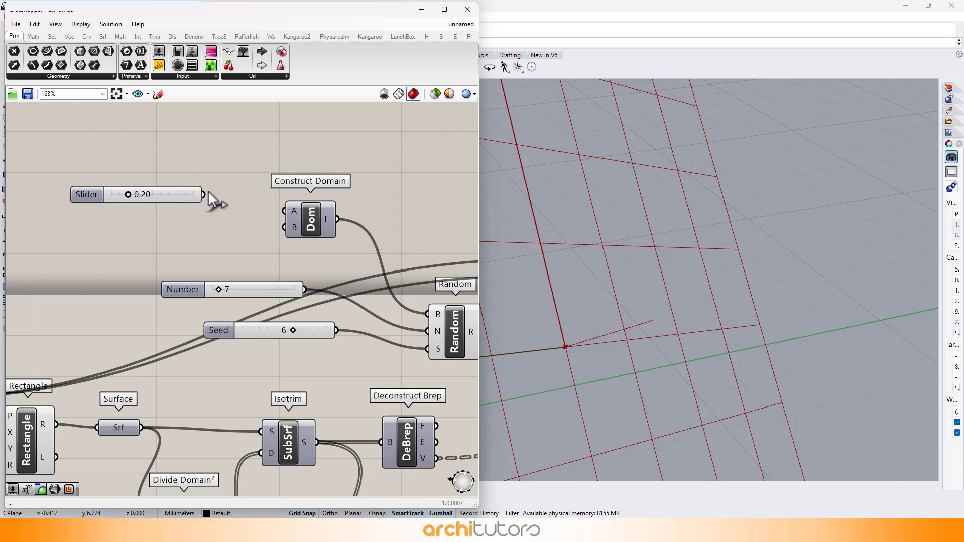
left_click_drag(285, 213, 285, 213)
Add a number slider with the value 1.20 and connect it to Construct Domain's B input.
double_click(136, 250)
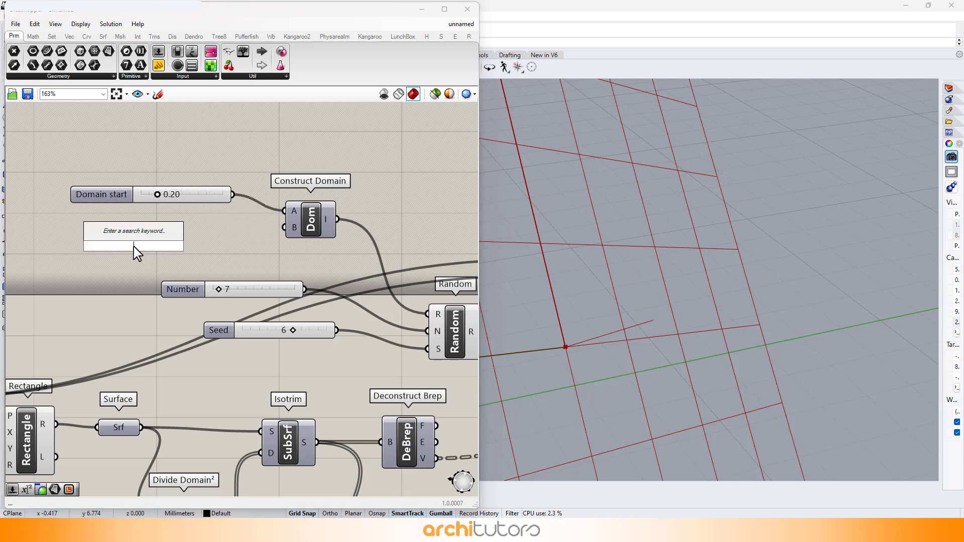
type("1.2")
key("Return")
left_click(200, 234)
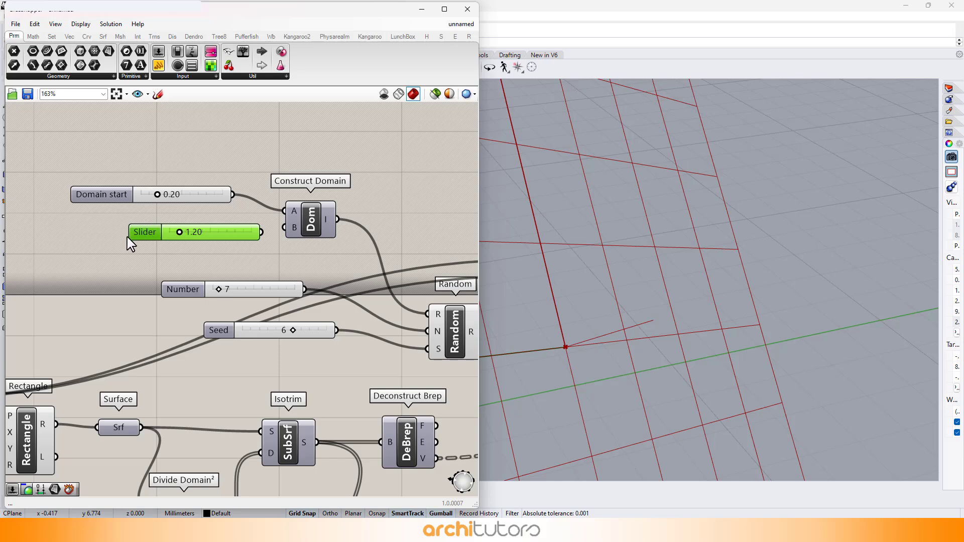
left_click_drag(196, 240, 285, 228)
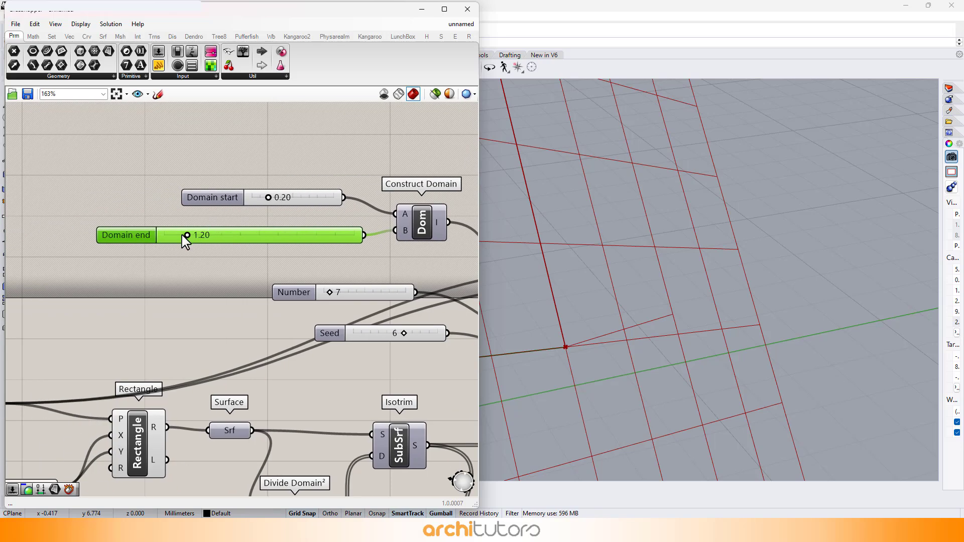
Connect Line SDL's L output to the Move component's T input.
left_click_drag(172, 235, 194, 240)
left_click(196, 256)
scroll(129, 197, "down", 3)
right_click_drag(362, 299, 215, 276)
scroll(221, 251, "up", 4)
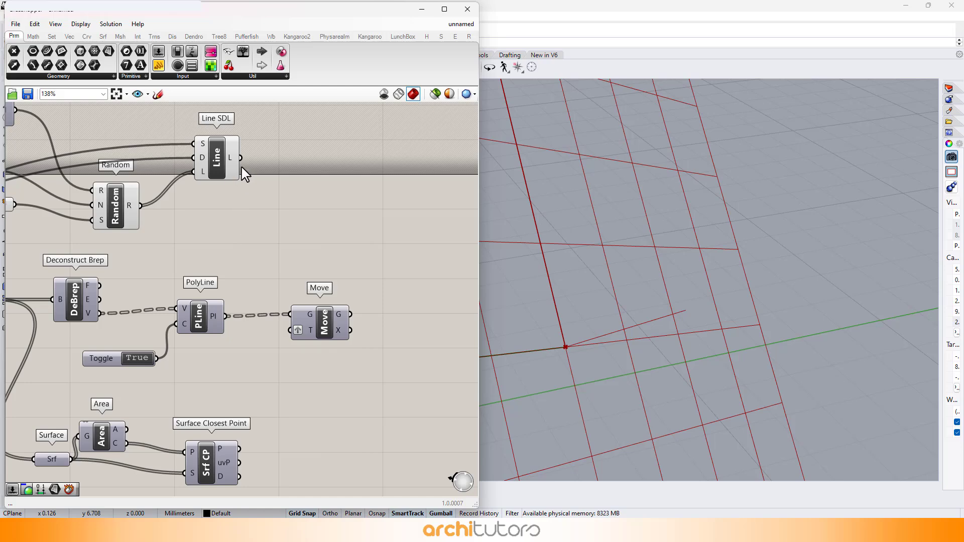
left_click_drag(284, 239, 291, 332)
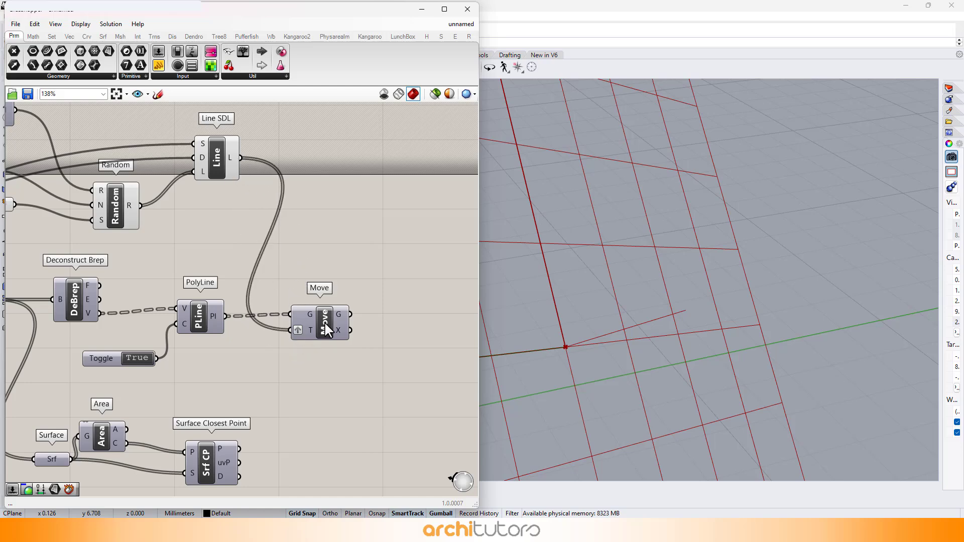
Turn on the preview of the Move component so the moved panel outlines display in the viewport.
scroll(736, 245, "down", 8)
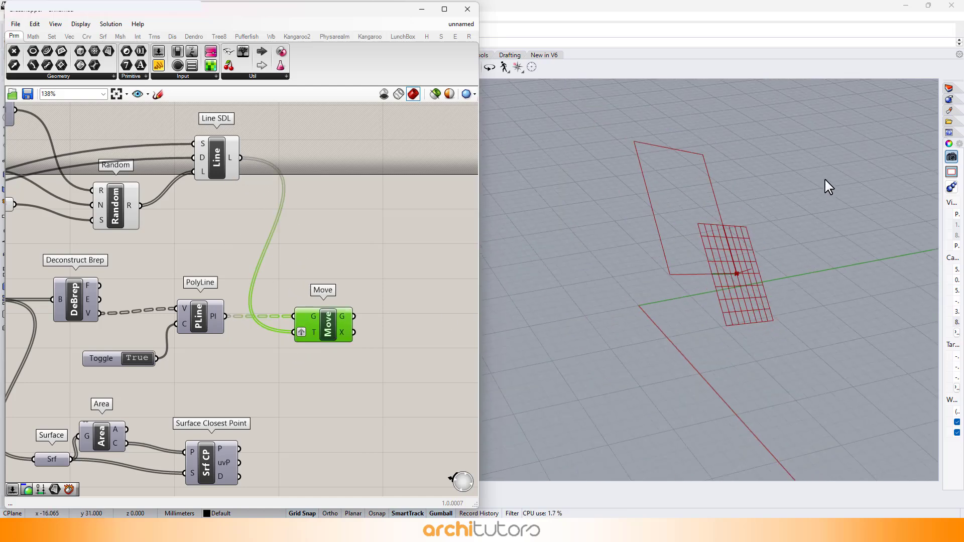
scroll(627, 285, "up", 2)
middle_click(348, 311)
left_click(368, 290)
left_click(366, 265)
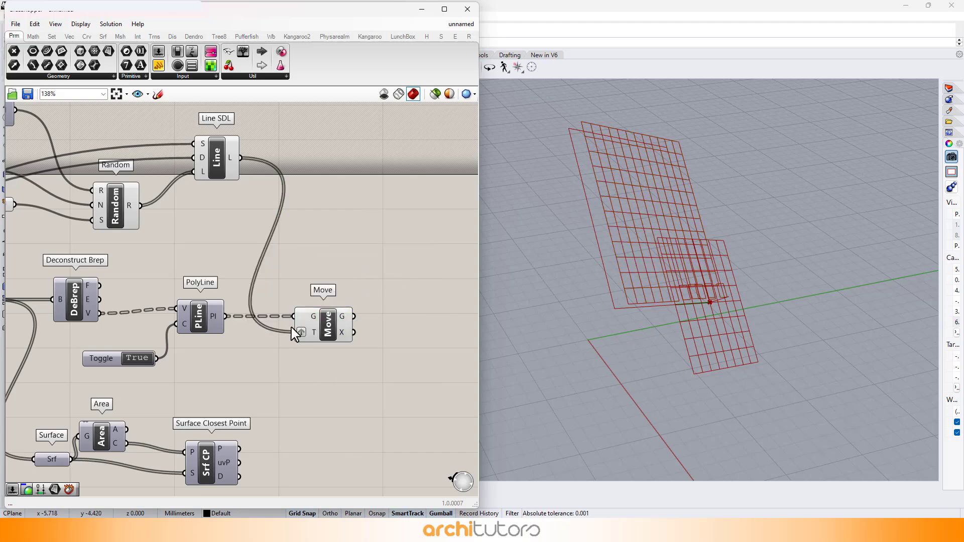
right_click_drag(677, 234, 681, 240)
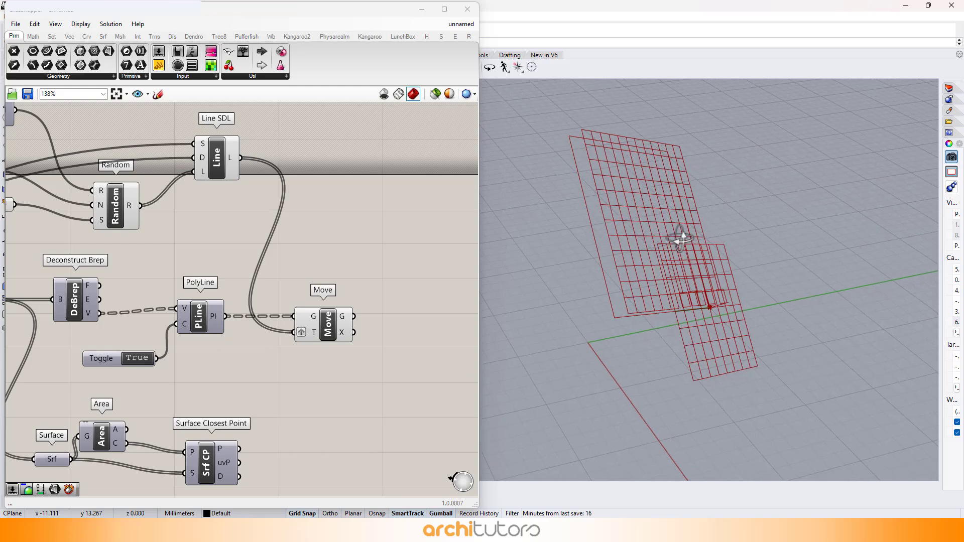
left_click(352, 329)
Add a Scale component, connect Move's G output to its G input and place it well beyond Move.
right_click_drag(336, 382, 311, 312)
scroll(321, 277, "down", 1)
right_click_drag(321, 277, 286, 251)
scroll(303, 246, "up", 2)
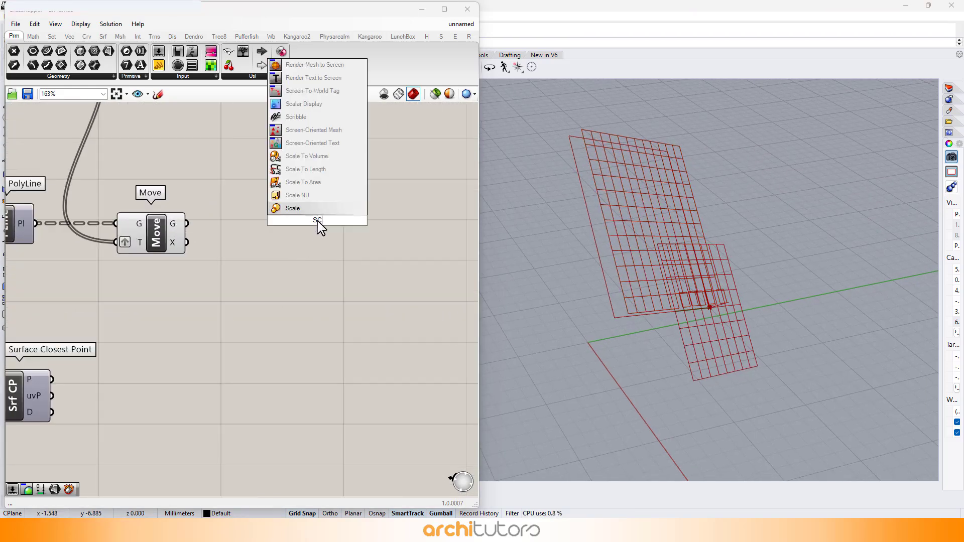
left_click(318, 218)
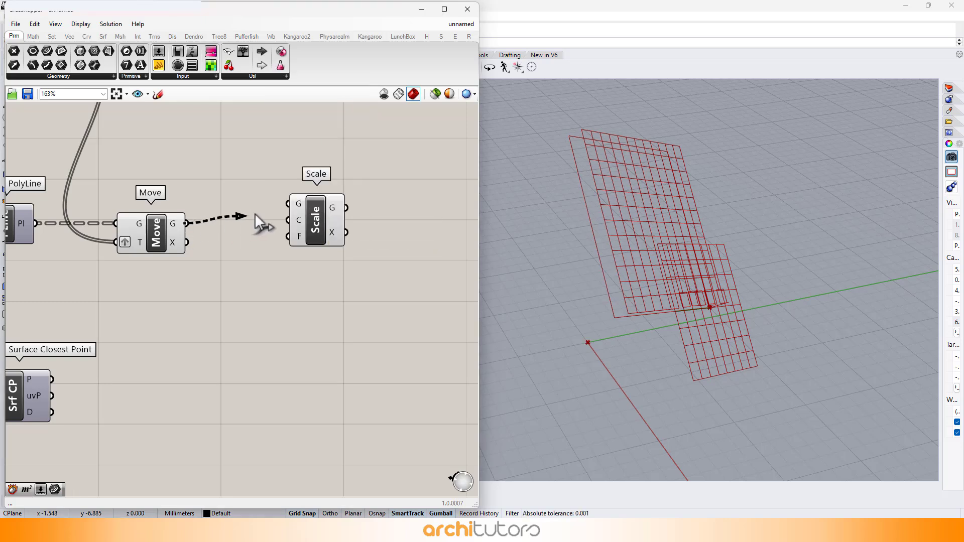
left_click_drag(255, 214, 418, 238)
left_click(250, 292)
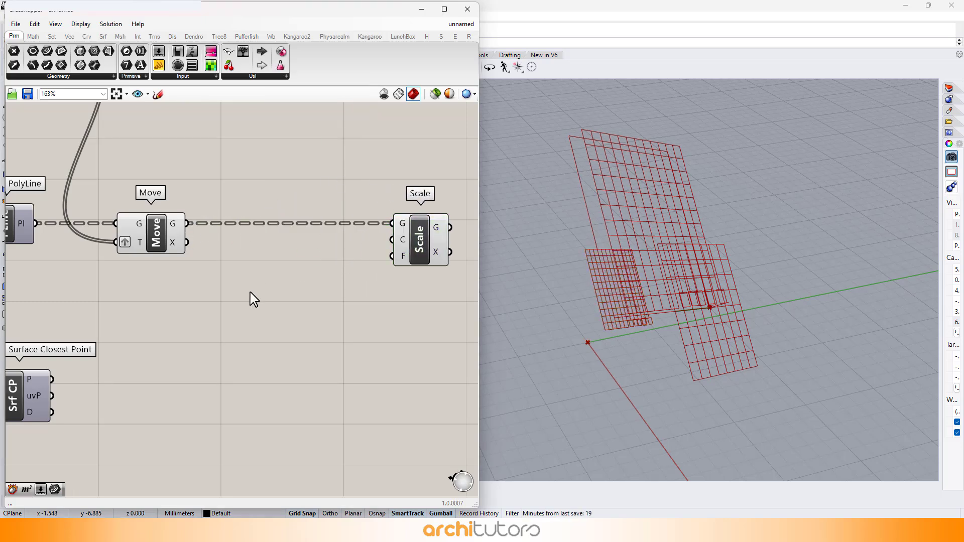
Add a Polygon Center component, feed its P input from Move's G output and connect its Ce output to Scale's C input.
double_click(234, 290)
type("PCE")
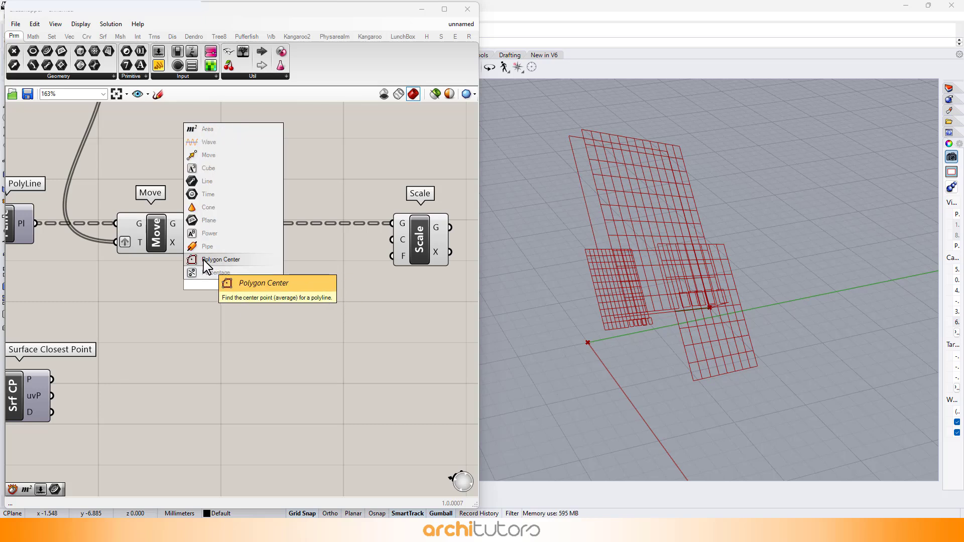
left_click(233, 259)
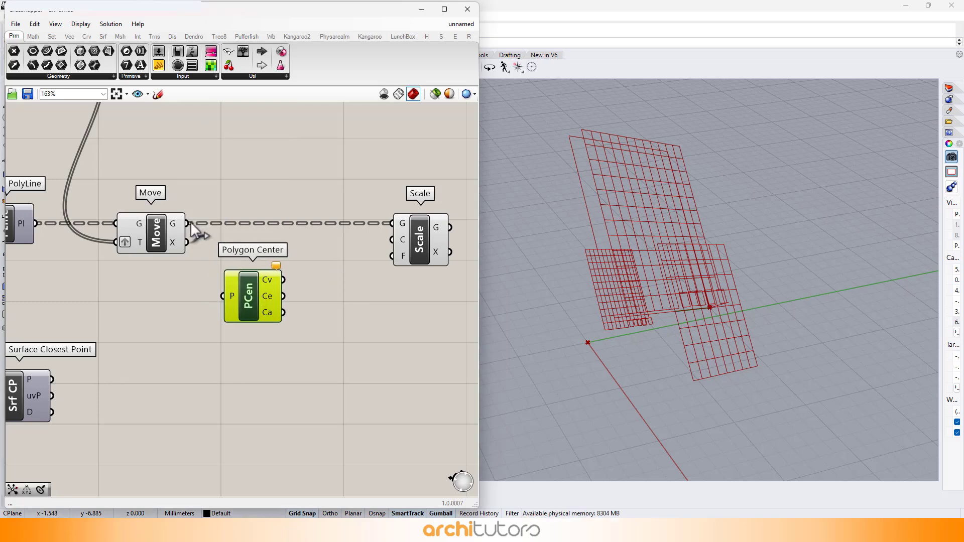
left_click_drag(189, 222, 228, 292)
left_click(310, 296)
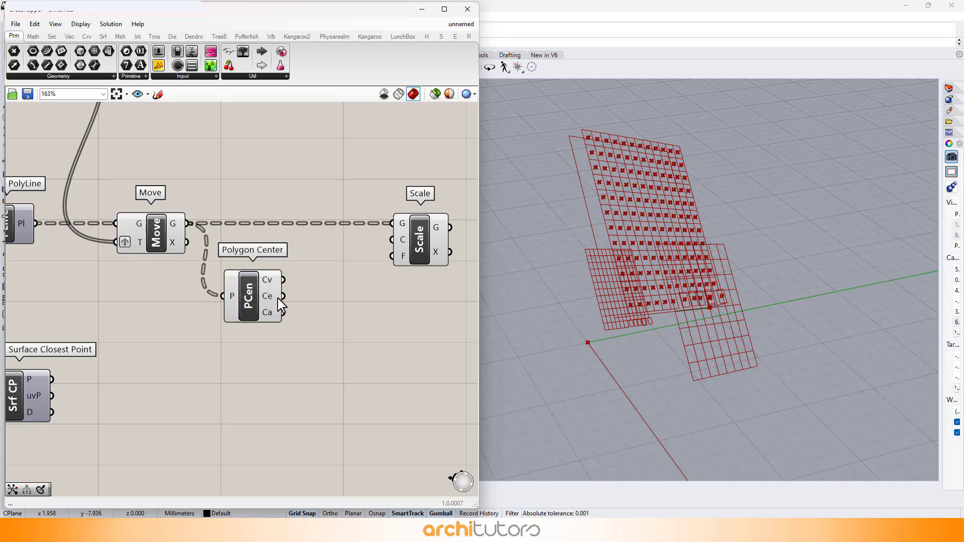
left_click(412, 234)
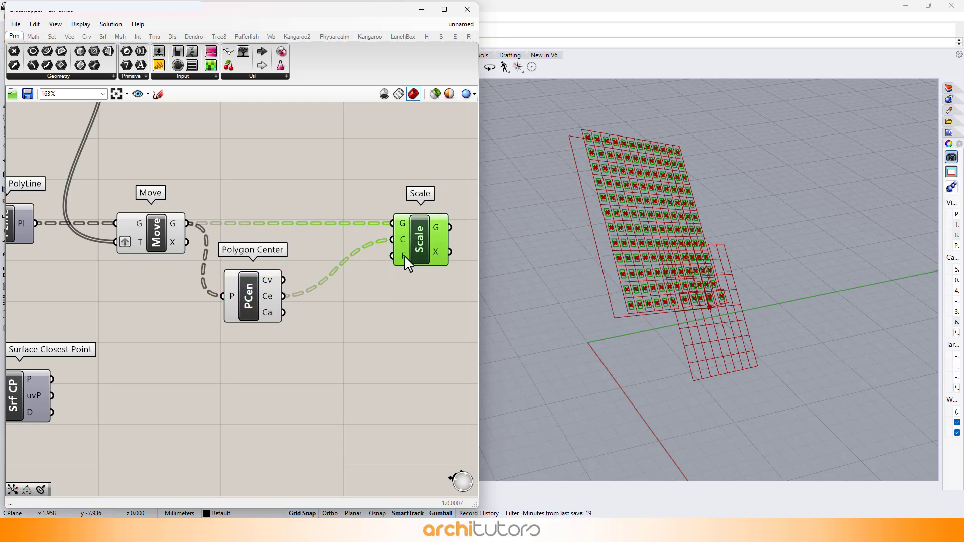
Graft the F input of the Scale component.
right_click(405, 258)
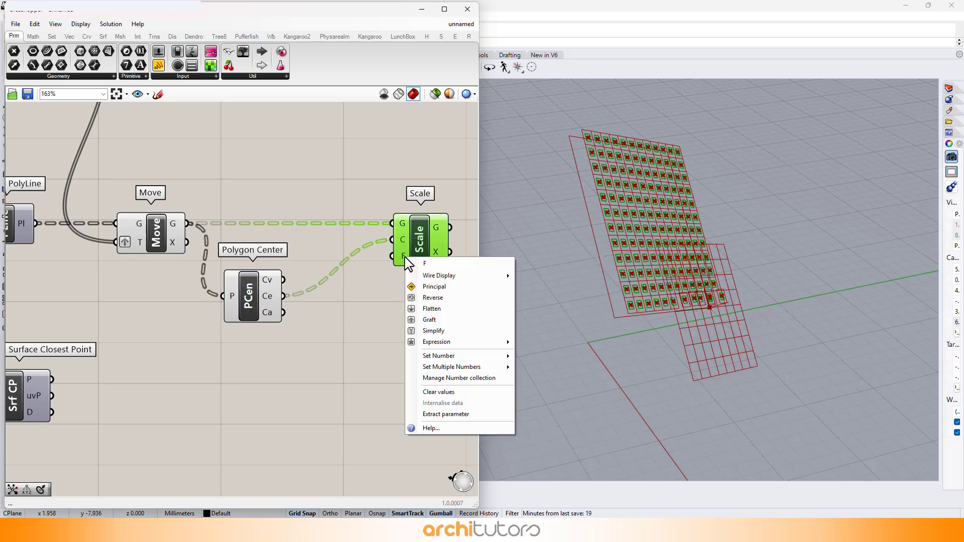
left_click(430, 319)
left_click(372, 303)
left_click(435, 248)
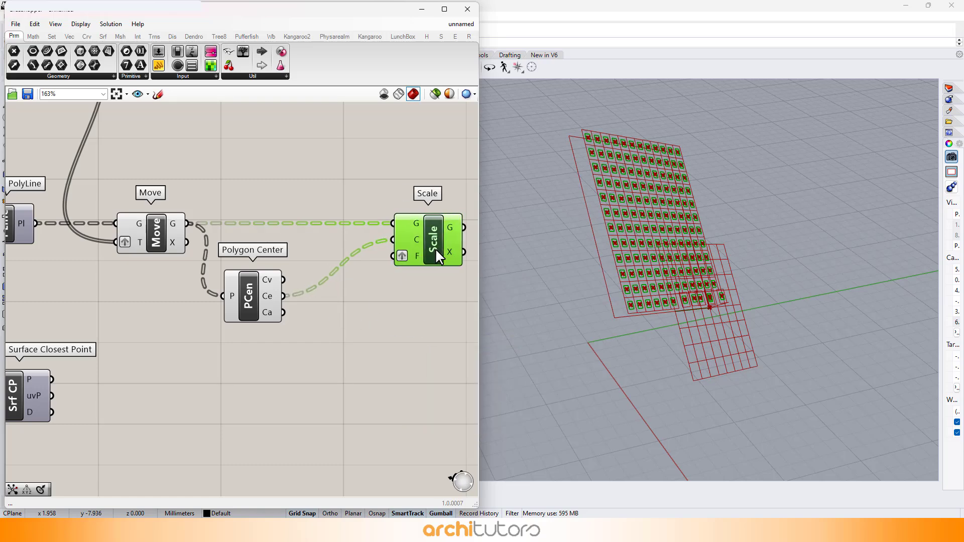
left_click(365, 342)
left_click(261, 301)
left_click(223, 370)
Move the Area and Surface Closest Point components farther away from the Move and Polygon Center components.
scroll(223, 369, "down", 2)
right_click_drag(224, 370, 271, 276)
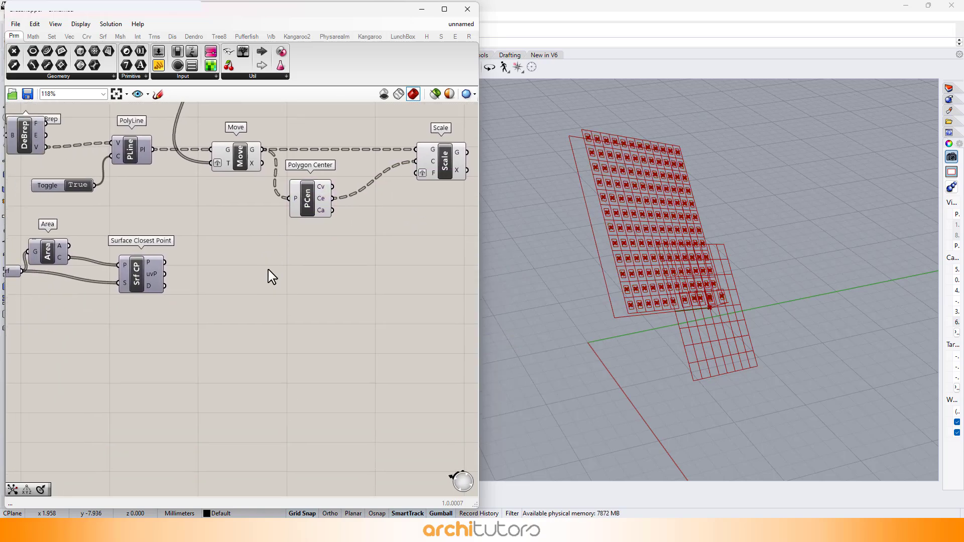
scroll(272, 276, "down", 1)
scroll(208, 286, "up", 1)
left_click_drag(203, 227, 1, 326)
left_click_drag(156, 265, 134, 303)
left_click(267, 294)
scroll(145, 340, "up", 1)
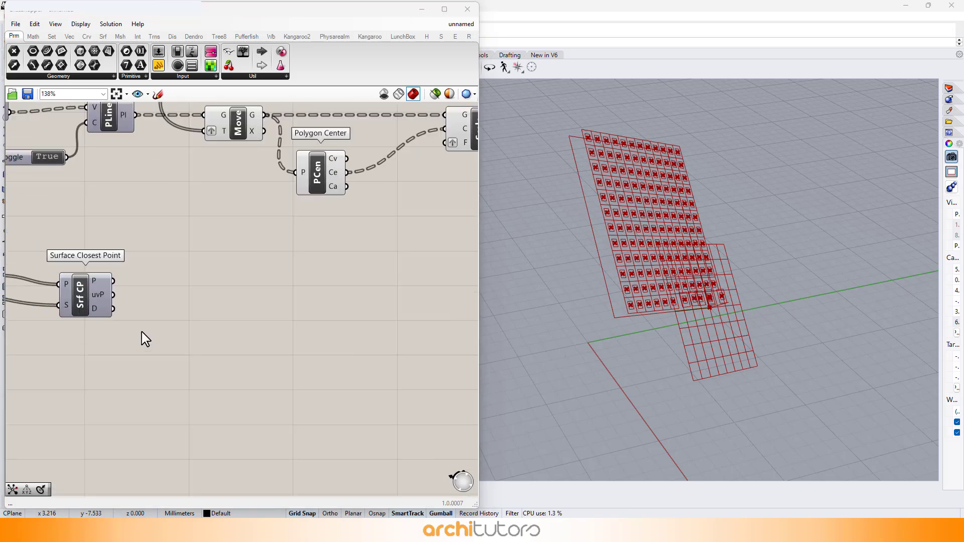
Add a Pull Point component and connect Surface Closest Point's uvP output to its P input.
scroll(186, 331, "up", 1)
double_click(191, 335)
type("Pull")
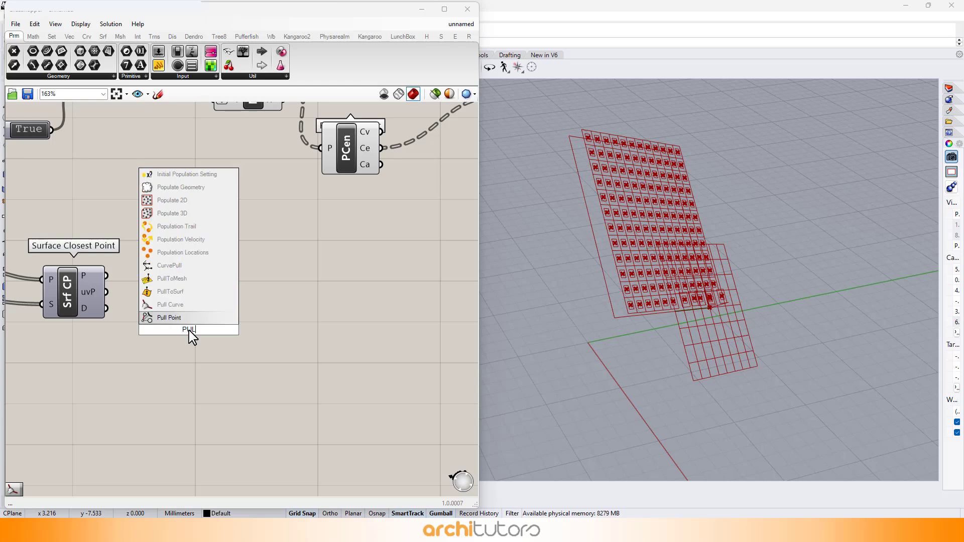
key("Return")
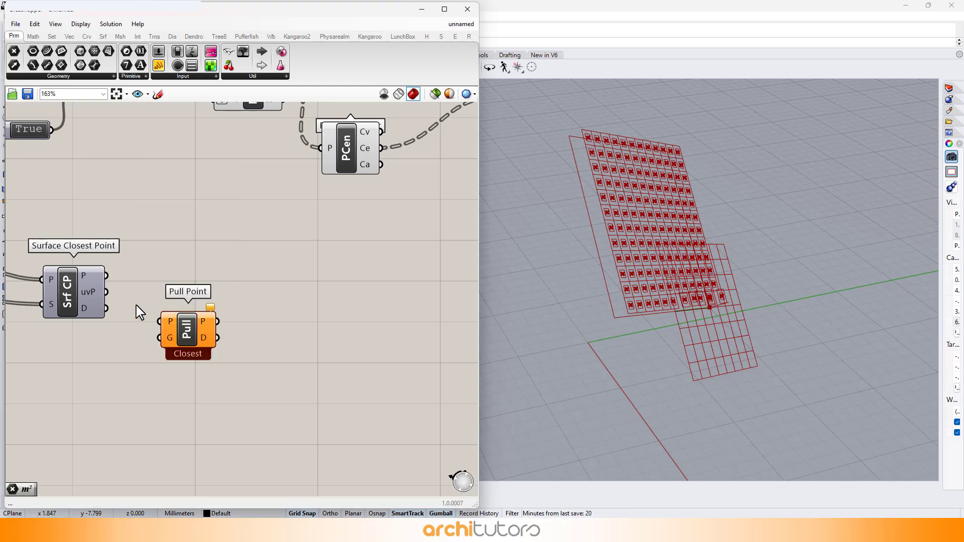
left_click_drag(105, 292, 233, 319)
Add a Curve parameter and connect it to Pull Point's G input.
double_click(135, 378)
type("curve")
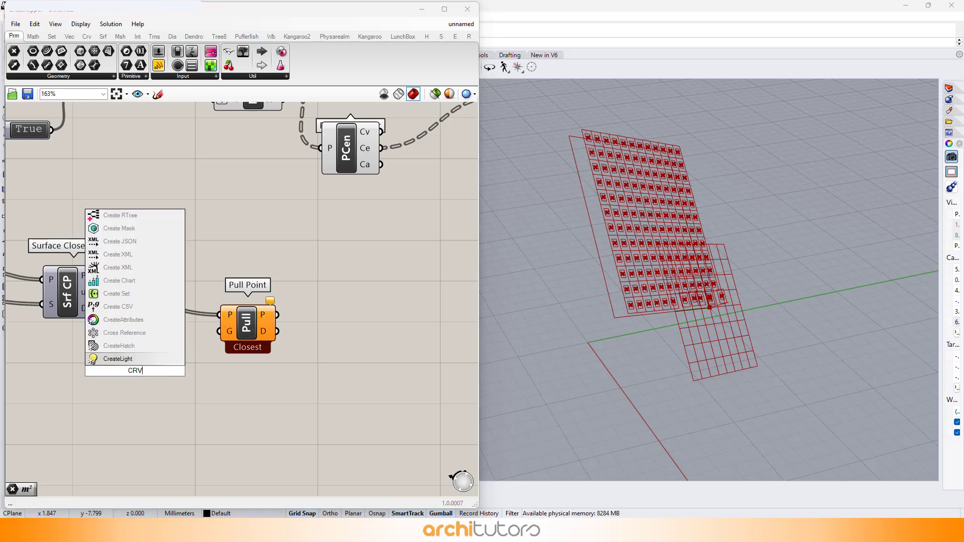
key("Return")
left_click_drag(156, 371, 226, 342)
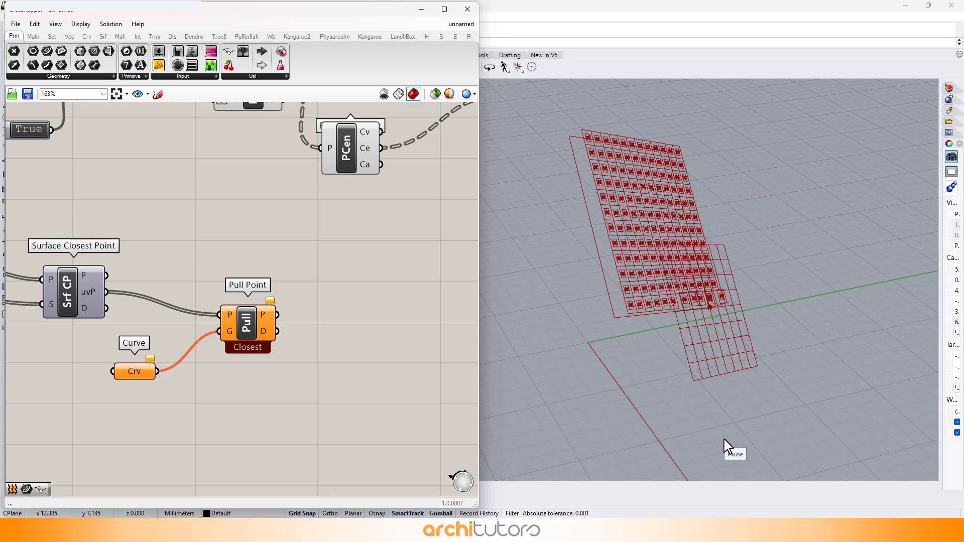
Switch to Rhino, show all four viewports and draw a five-point, degree 3 S-shaped curve across the panels in the Top view.
left_click(422, 10)
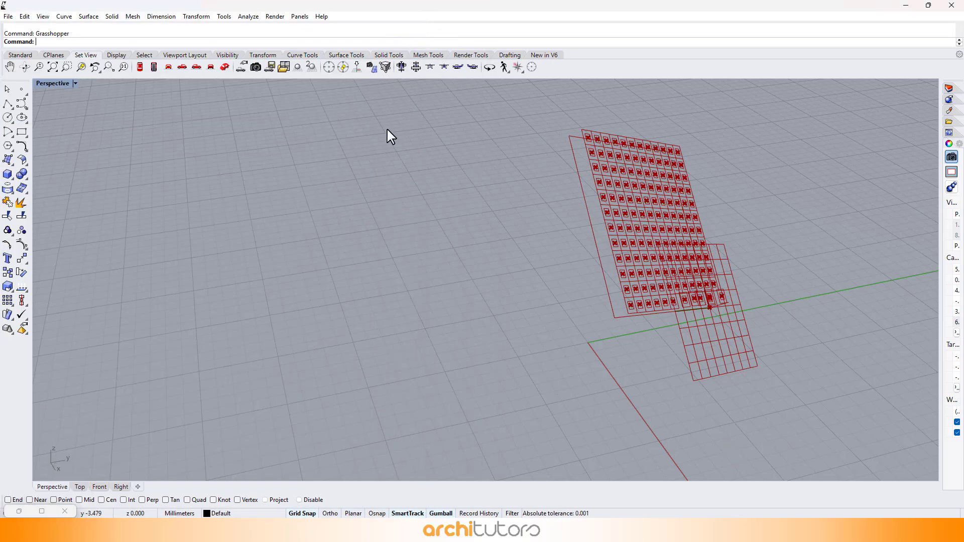
double_click(58, 83)
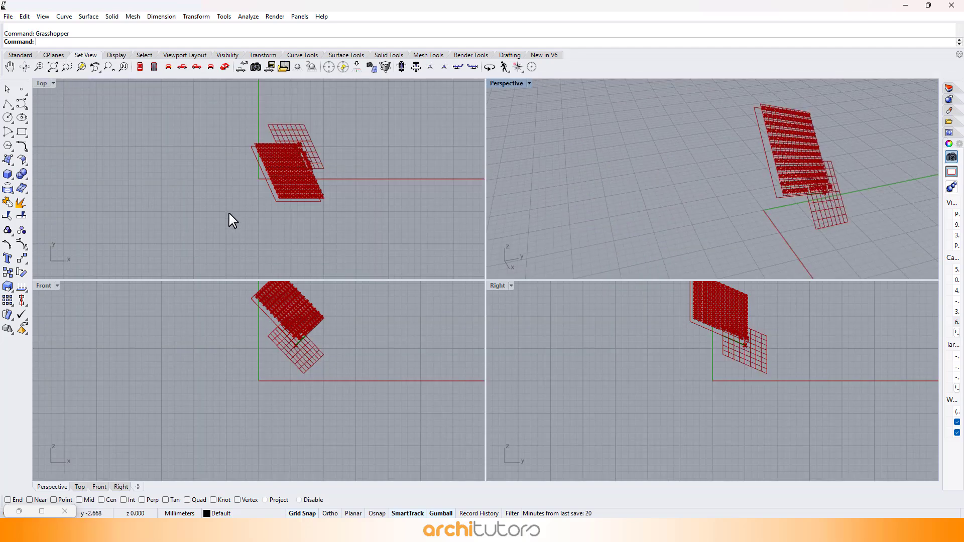
left_click(253, 209)
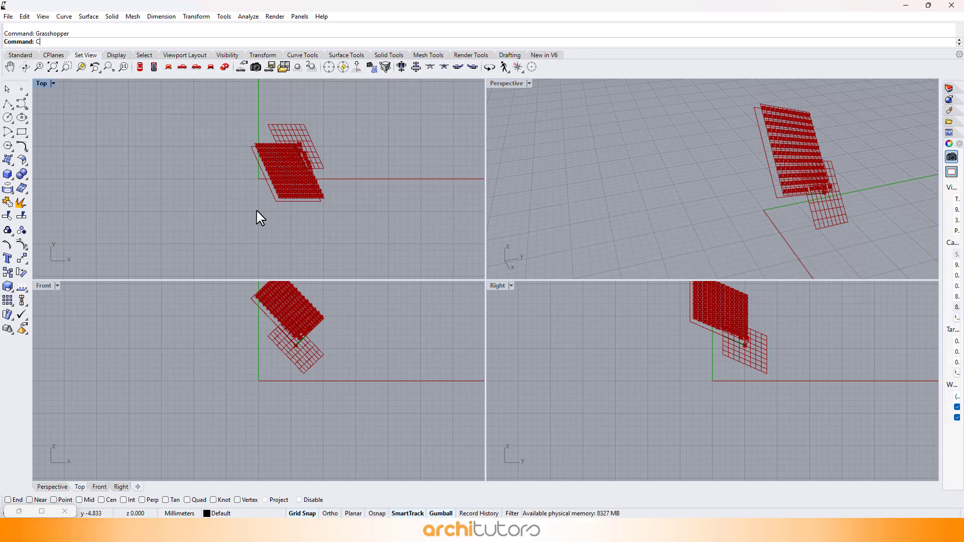
type("Curve")
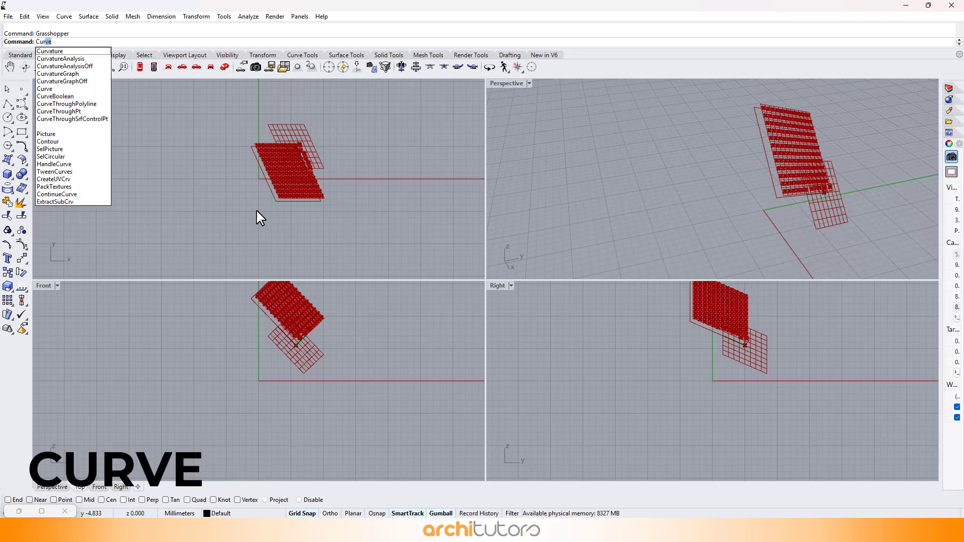
key("Return")
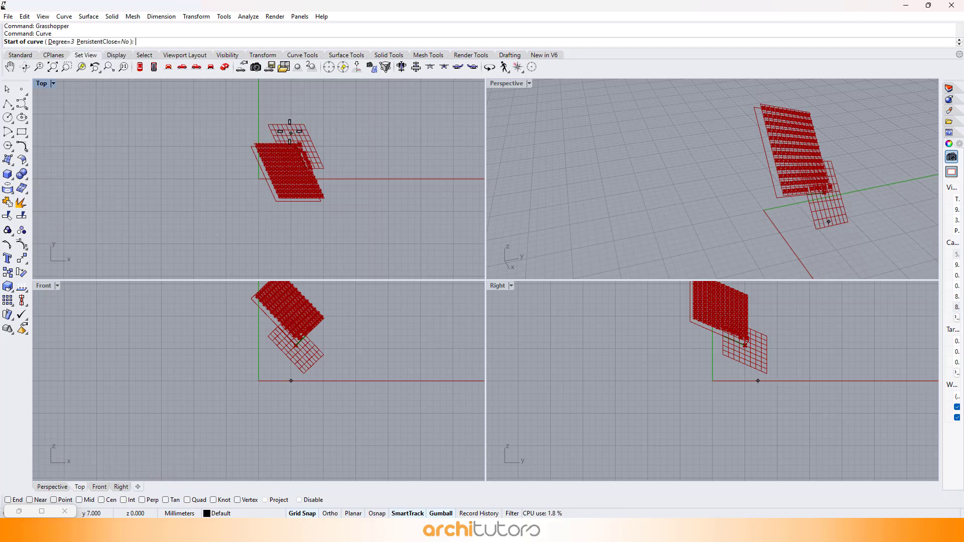
left_click(257, 145)
left_click(298, 153)
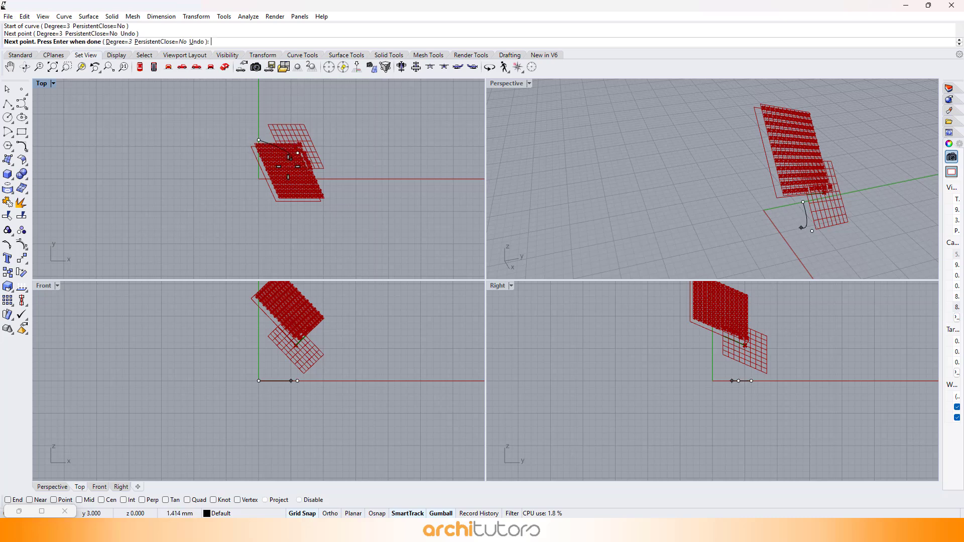
left_click(279, 172)
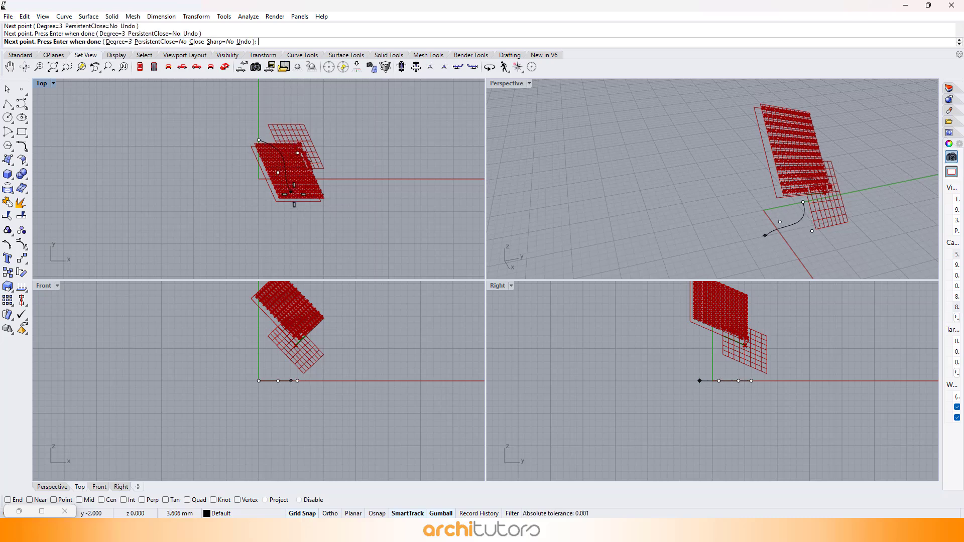
left_click(291, 191)
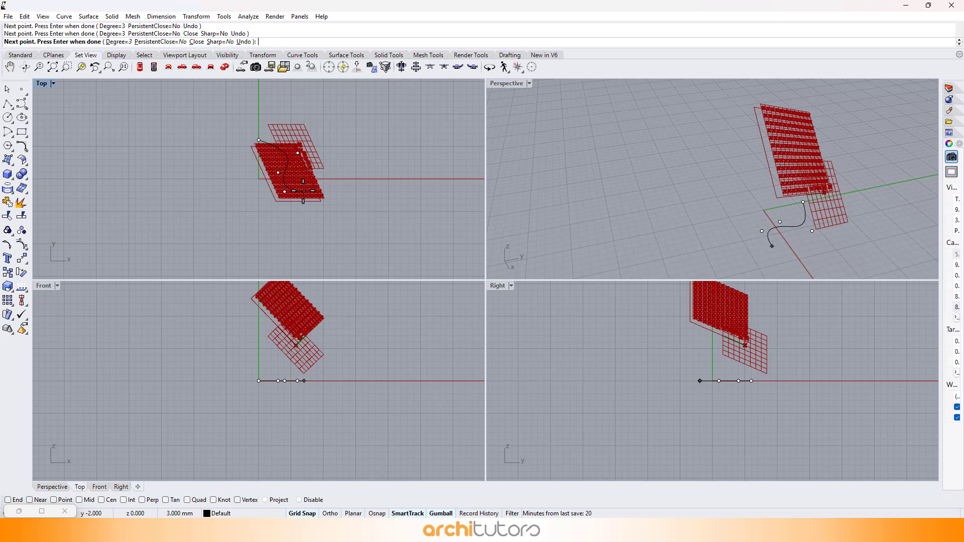
left_click(303, 190)
key("Return")
Extend the curve in the Top view by moving its lower end control point beyond the panels along the Y axis.
left_click(302, 191)
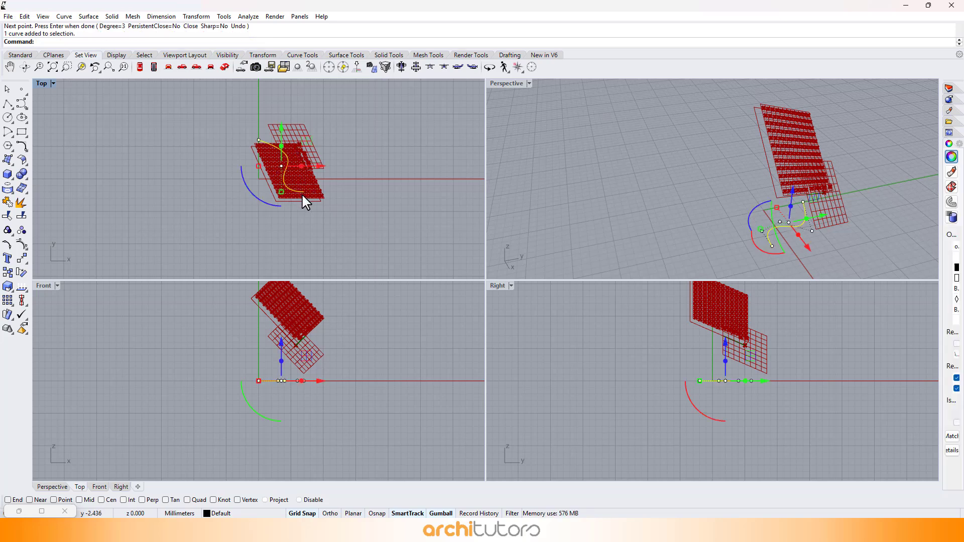
left_click(303, 193)
mouse_move(304, 166)
left_mouse_down()
mouse_move(306, 193)
mouse_move(305, 169)
left_mouse_up()
scroll(300, 403, "up", 2)
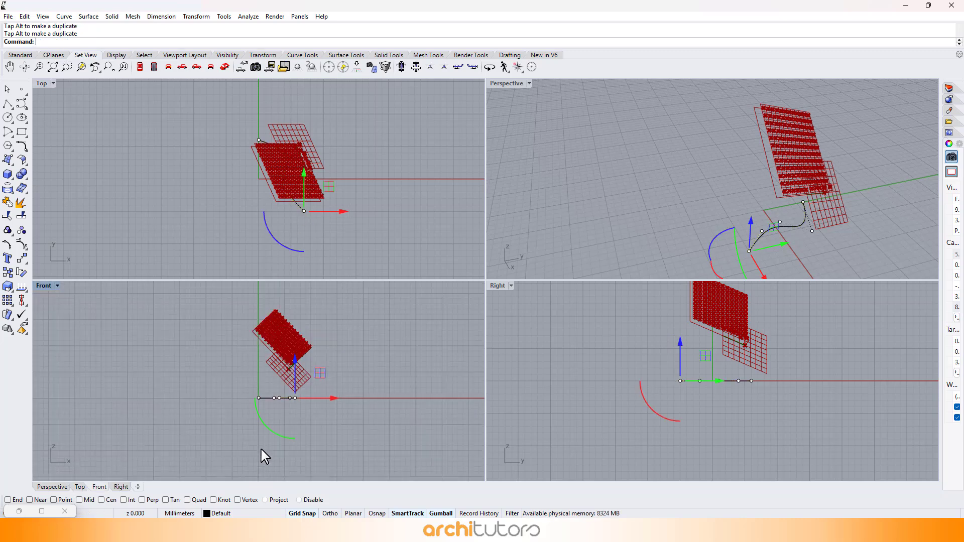
Undo the vertical move of the curve's end control point.
key("ctrl+z")
key("ctrl+z")
key("ctrl+z")
key("ctrl+z")
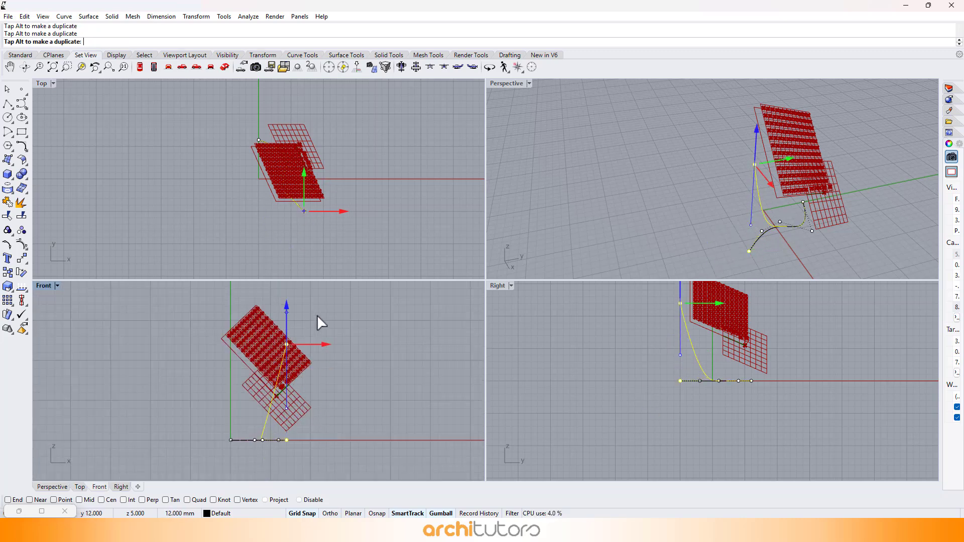
Raise the whole curve vertically in the Front view to the height of the panel grid.
left_click(273, 441)
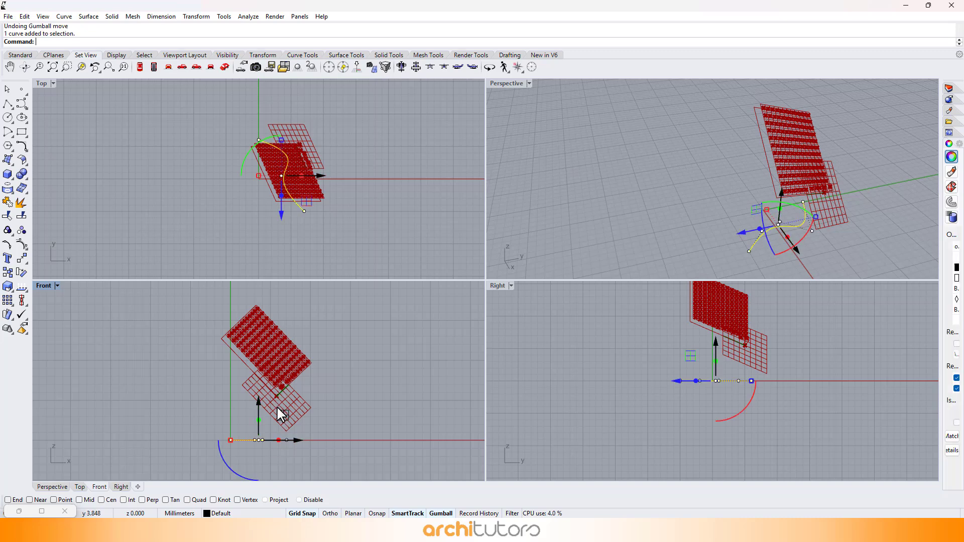
left_click_drag(275, 408, 282, 311)
Pull both end control points of the curve outward in the Perspective view so it crosses the panel grid diagonally.
right_click_drag(636, 215, 751, 187)
scroll(607, 132, "up", 2)
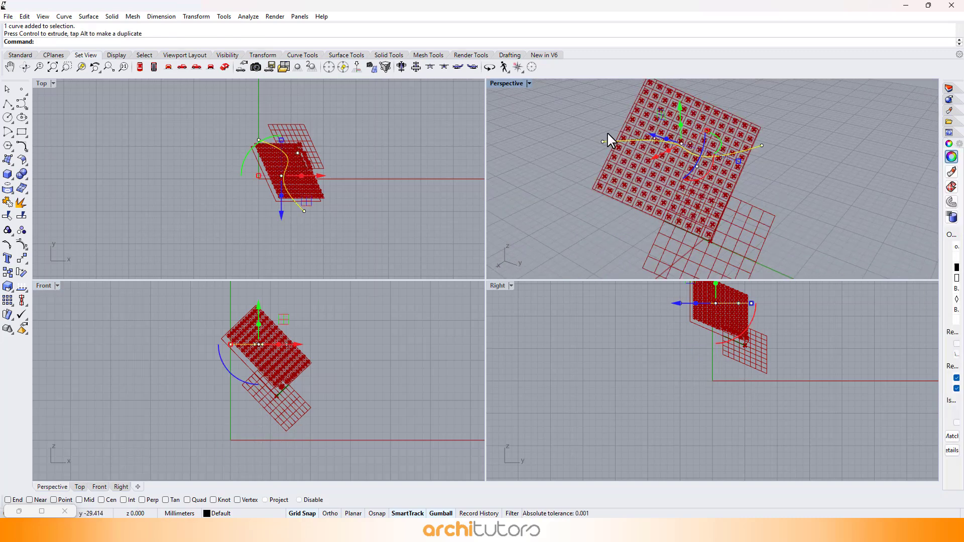
left_click(601, 141)
left_click_drag(580, 159, 553, 152)
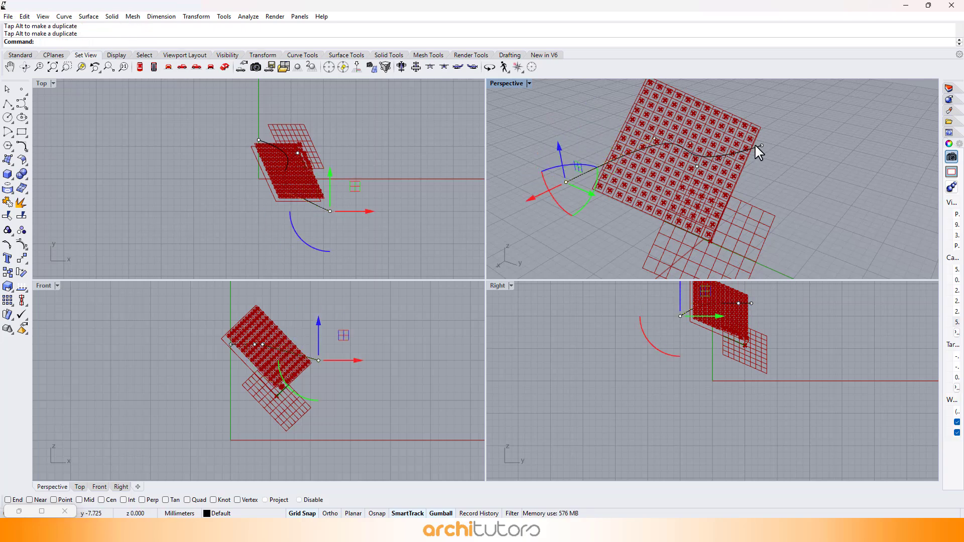
left_click(759, 145)
mouse_move(755, 134)
left_mouse_down()
mouse_move(763, 86)
mouse_move(761, 125)
left_mouse_up()
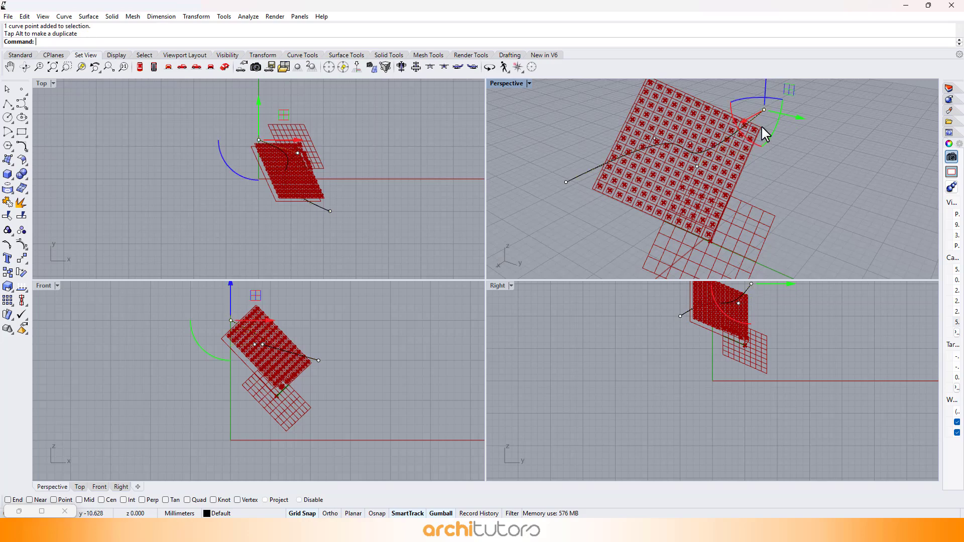
Switch to Grasshopper and assign the drawn Rhino curve to the Curve parameter that feeds Pull Point.
right_click_drag(703, 189, 737, 182)
key("Escape")
key("Escape")
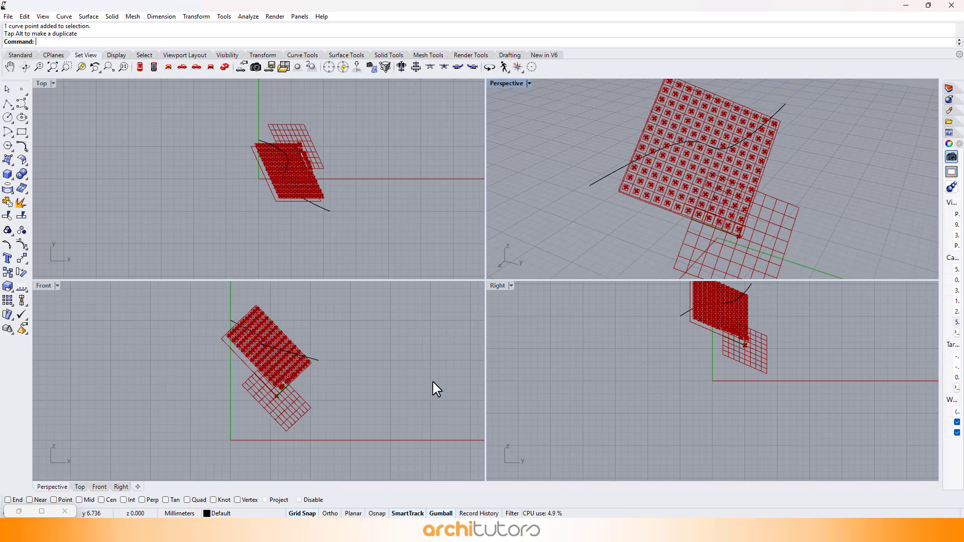
key("Return")
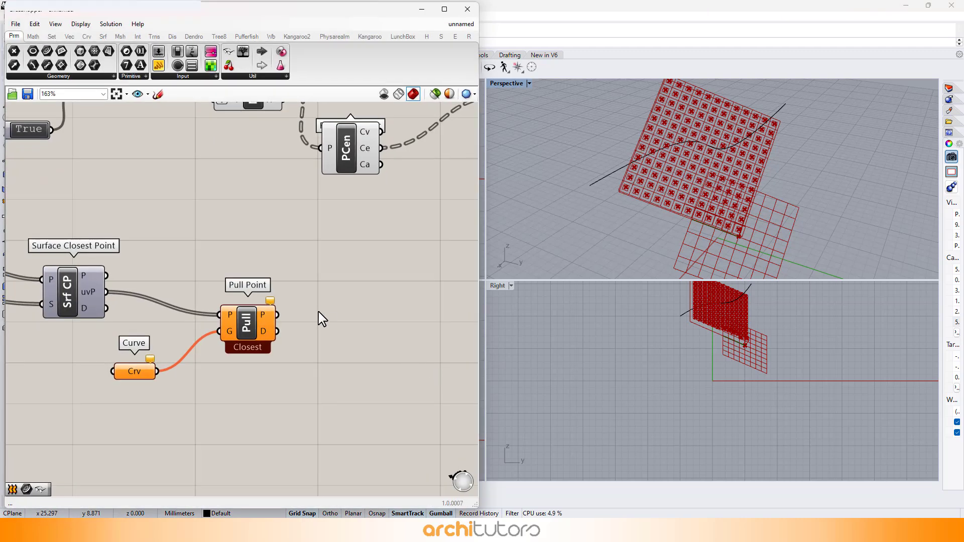
right_click(132, 377)
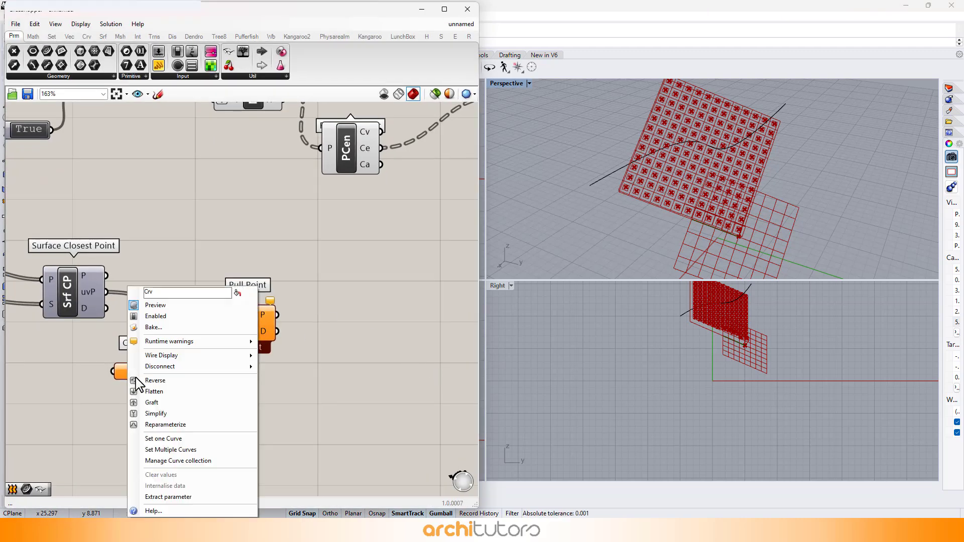
left_click(159, 434)
left_click(698, 141)
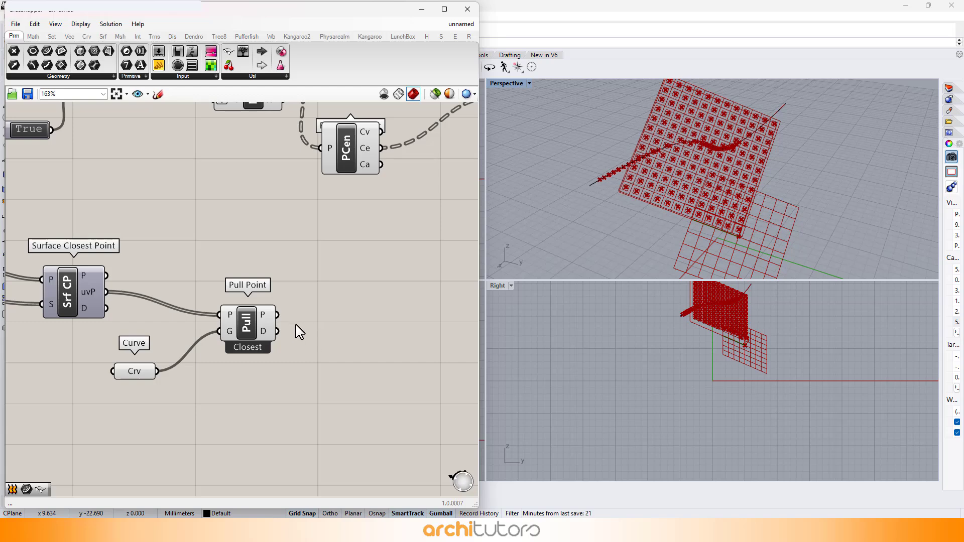
Add a Minimum component after Pull Point and connect the Pull Point distance output D to its A input.
left_click(257, 318)
left_click(363, 309)
scroll(363, 308, "down", 1)
right_click_drag(364, 299, 301, 289)
scroll(302, 322, "up", 1)
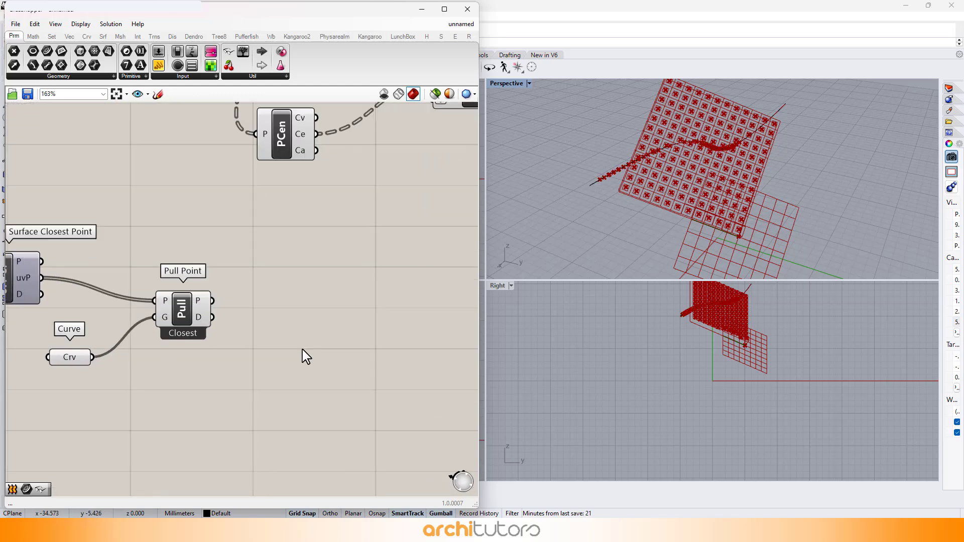
double_click(304, 349)
type("Min")
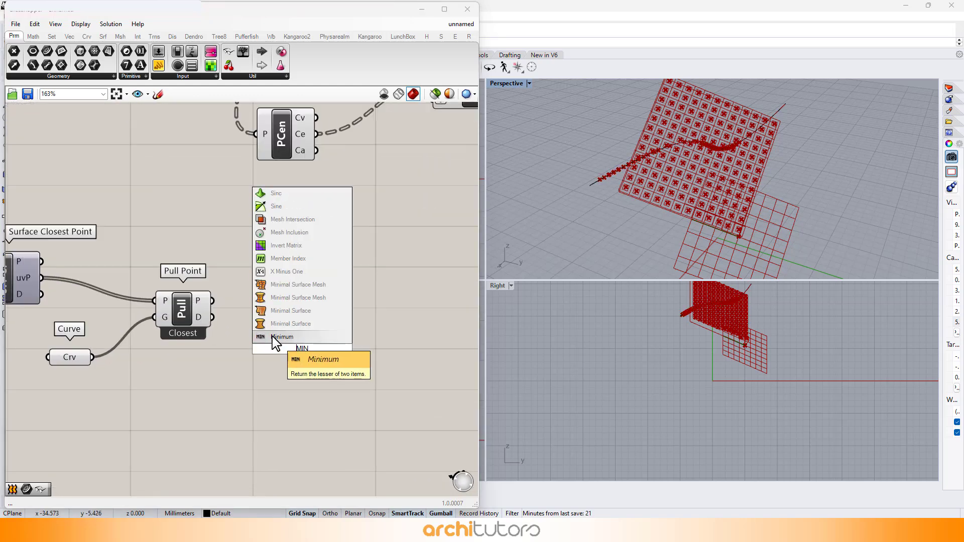
key("Return")
left_click_drag(217, 316, 295, 351)
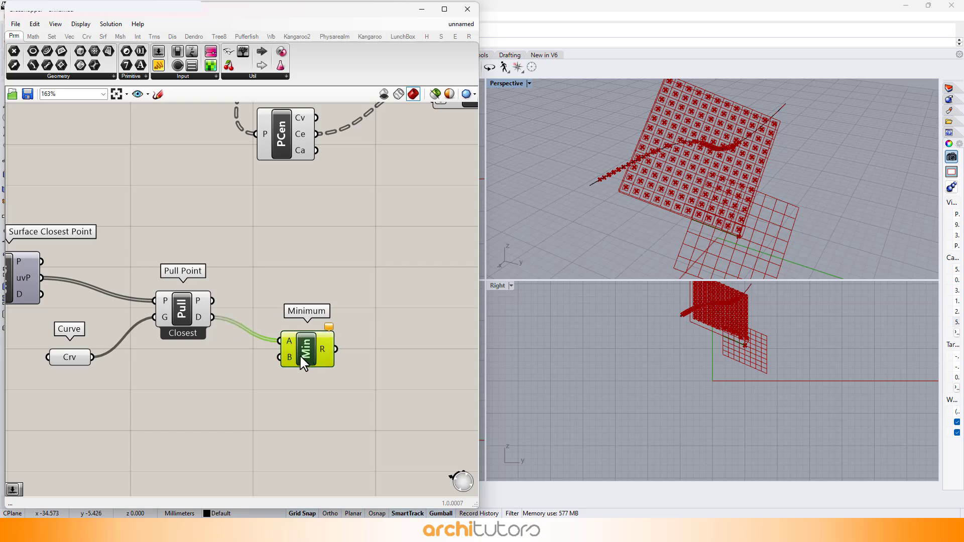
Create a 2.50 number slider and connect it to the B input of Minimum.
double_click(171, 406)
type("2")
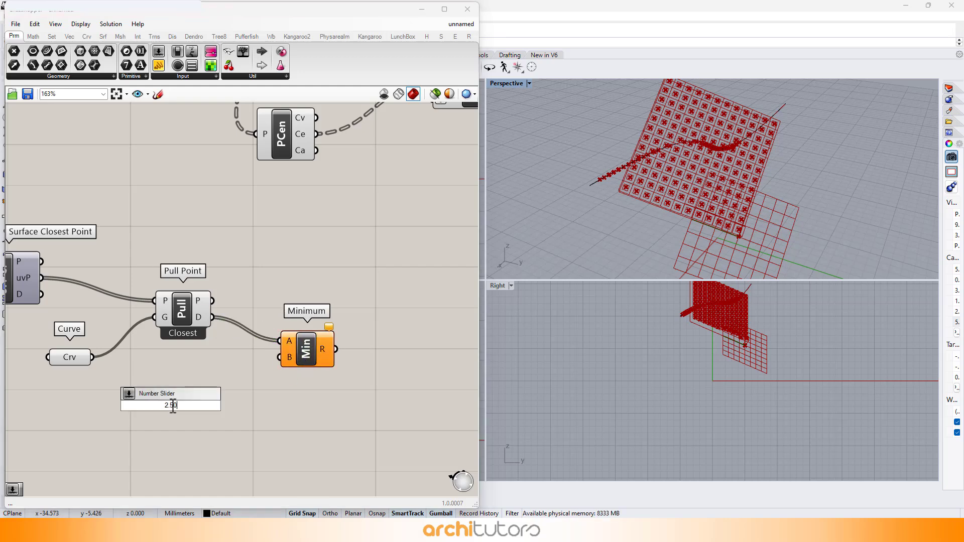
type(".50")
key("Return")
left_click_drag(237, 405, 295, 348)
left_click(335, 271)
right_click_drag(362, 325, 246, 282)
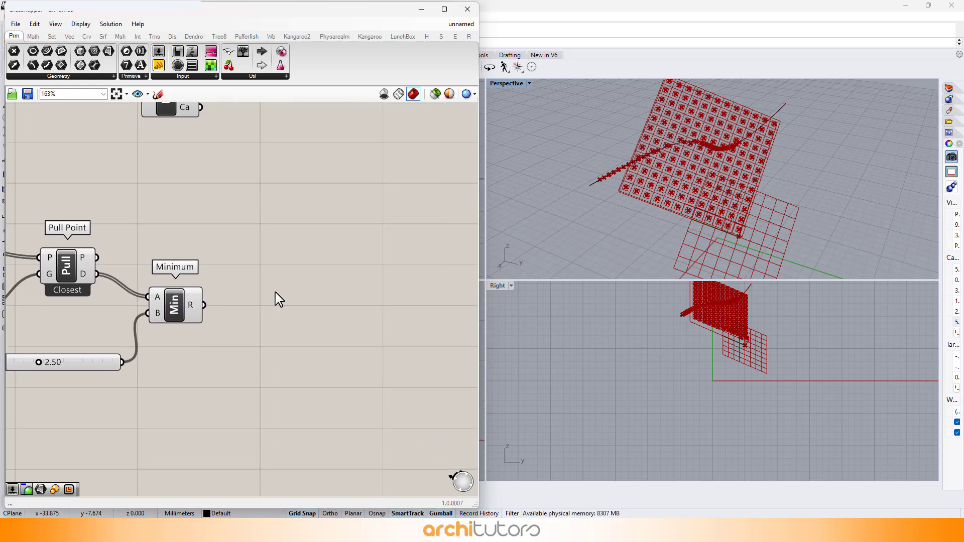
Add a Remap Numbers component beyond Minimum and feed the Minimum result into its value input V.
double_click(275, 292)
type("REMA")
left_click(287, 281)
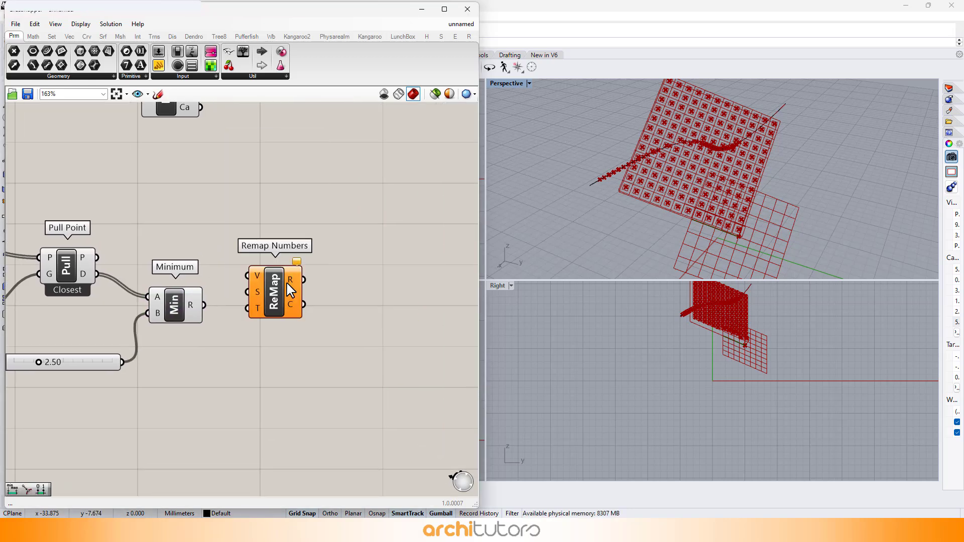
left_click_drag(292, 297, 405, 337)
left_click(255, 306)
left_click_drag(204, 305, 377, 297)
Add a Bounds component fed by the Minimum result and connect its output to the source input S of Remap Numbers.
left_click(266, 365)
double_click(263, 357)
type("BOUN")
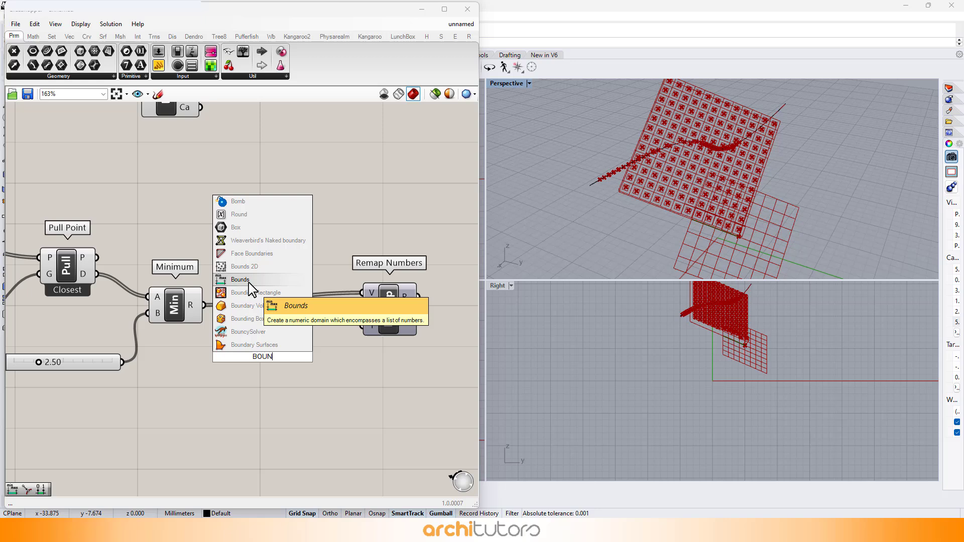
left_click(250, 281)
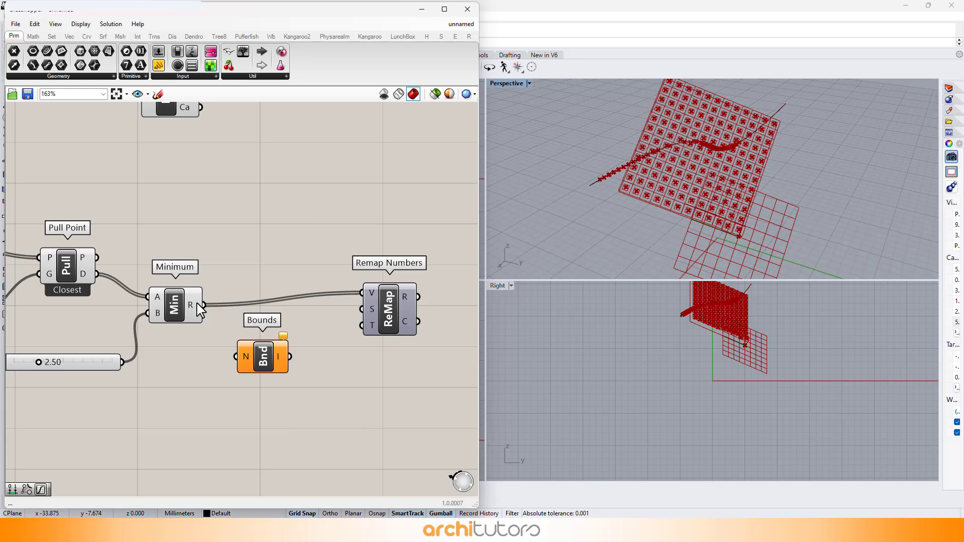
left_click_drag(342, 336, 362, 309)
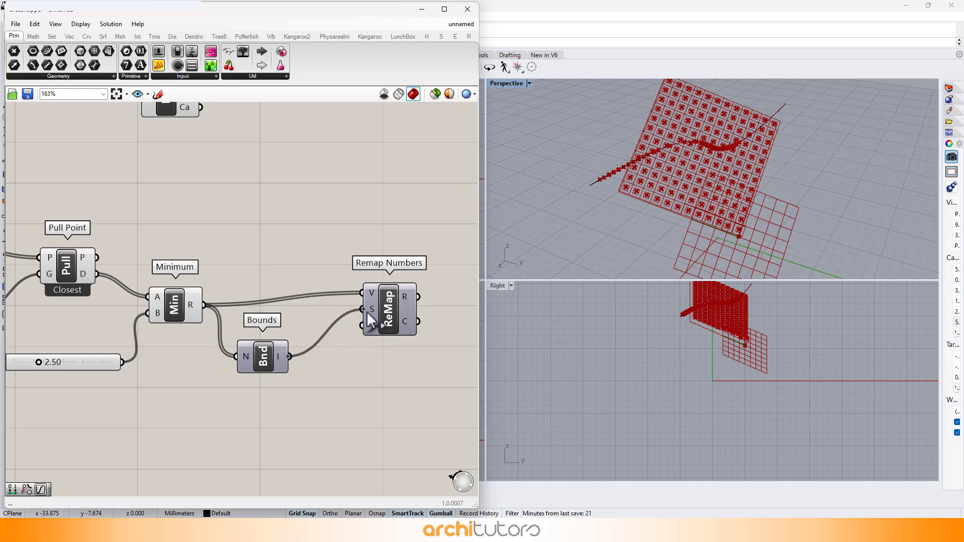
left_click_drag(271, 369, 273, 350)
Add a Construct Domain component wired to the target input T of Remap Numbers, and flatten the N input of Bounds.
left_click(275, 404)
double_click(269, 402)
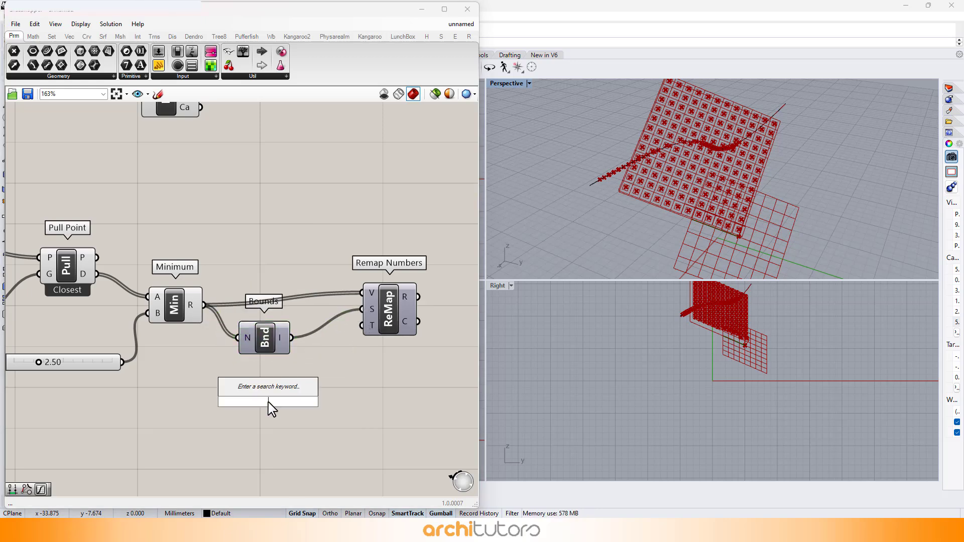
type("DOMA")
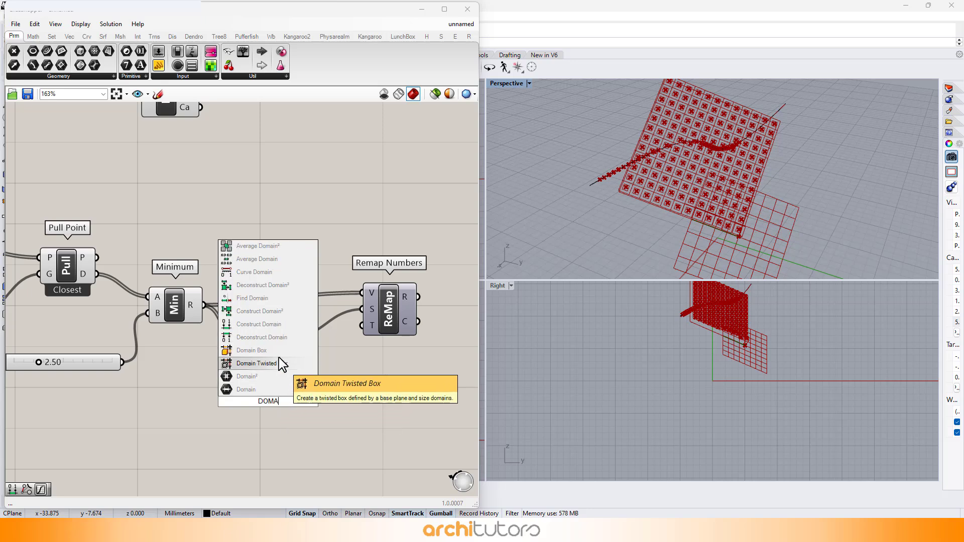
left_click(276, 324)
left_click_drag(272, 405, 280, 415)
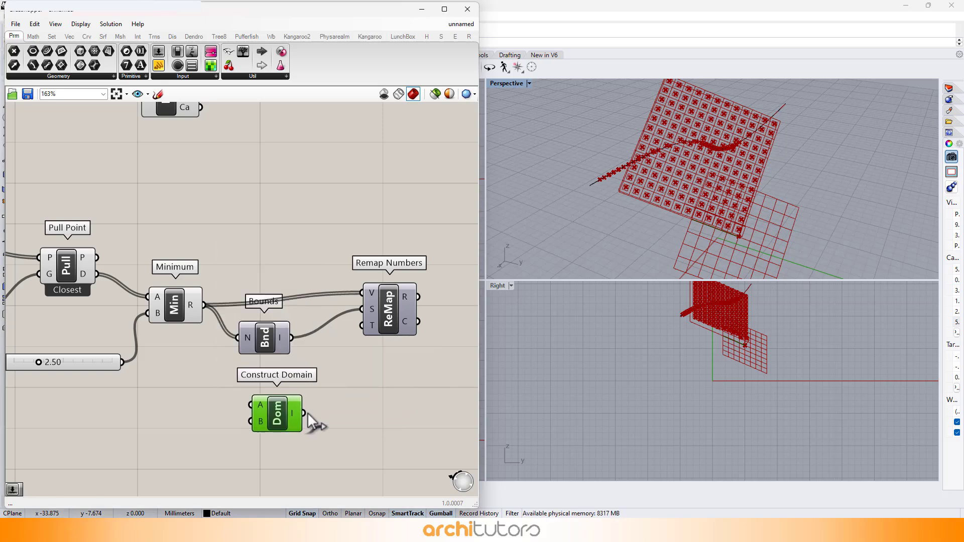
right_click_drag(313, 412, 310, 366)
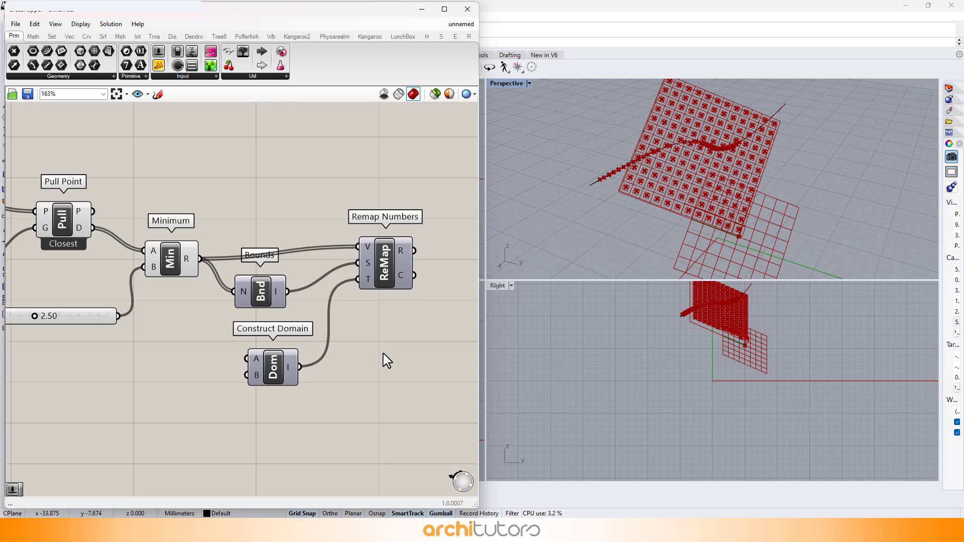
right_click(247, 291)
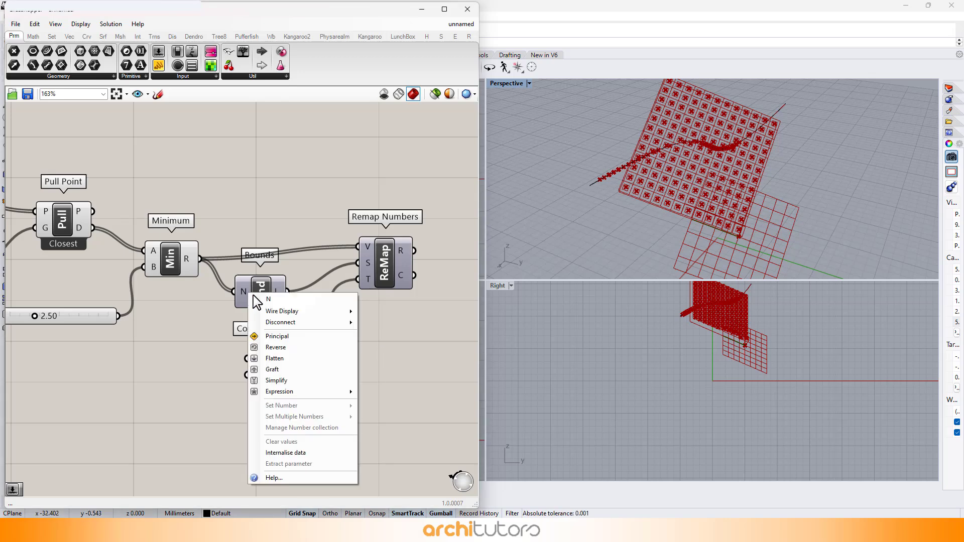
left_click(273, 358)
Add two number sliders, 0.00 for the domain start and 0.45 for the domain end, and connect them to Construct Domain.
right_click_drag(153, 386, 231, 348)
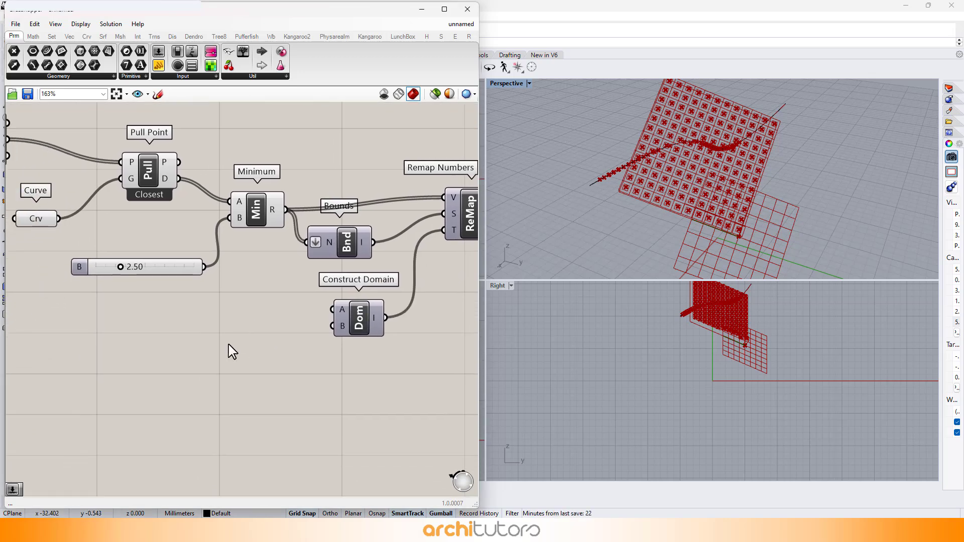
double_click(178, 337)
key("Return")
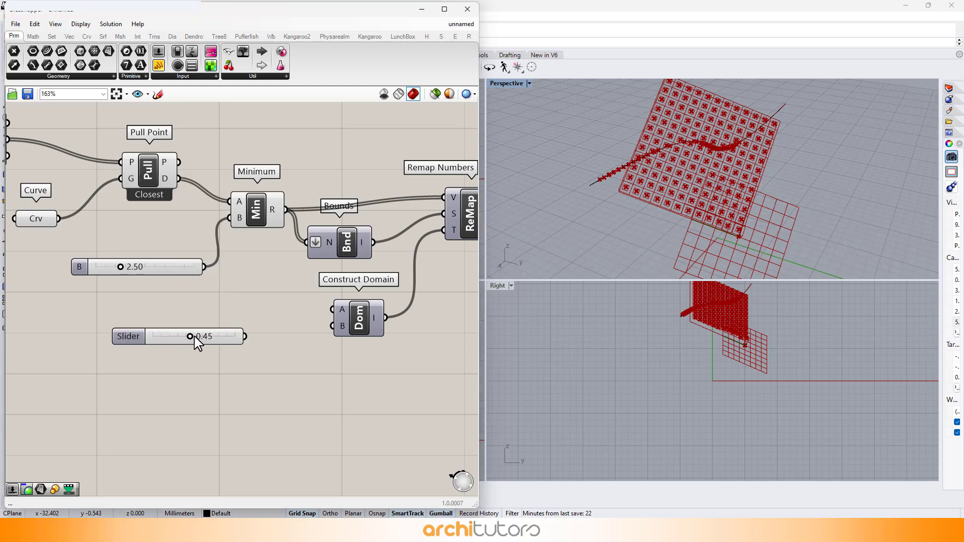
left_click_drag(221, 347, 192, 323)
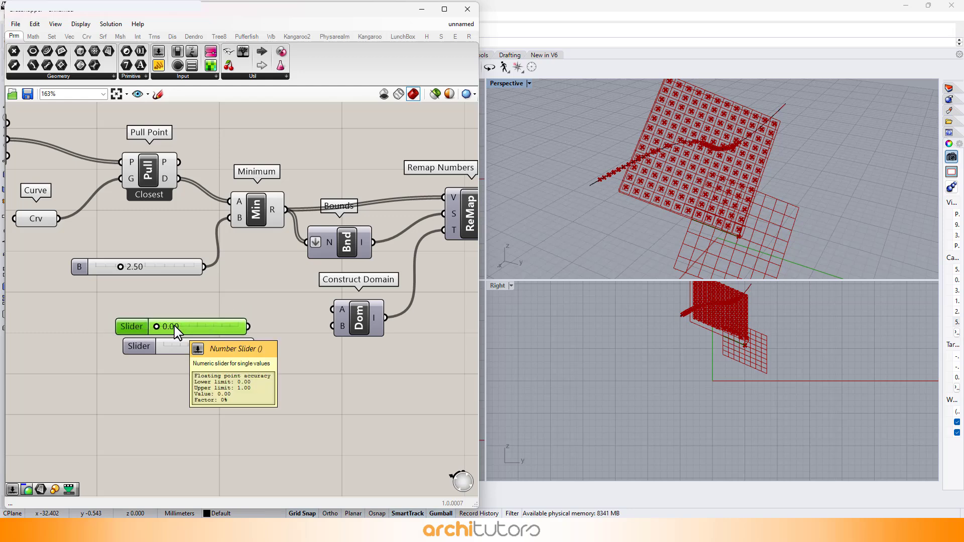
left_click_drag(351, 304, 343, 308)
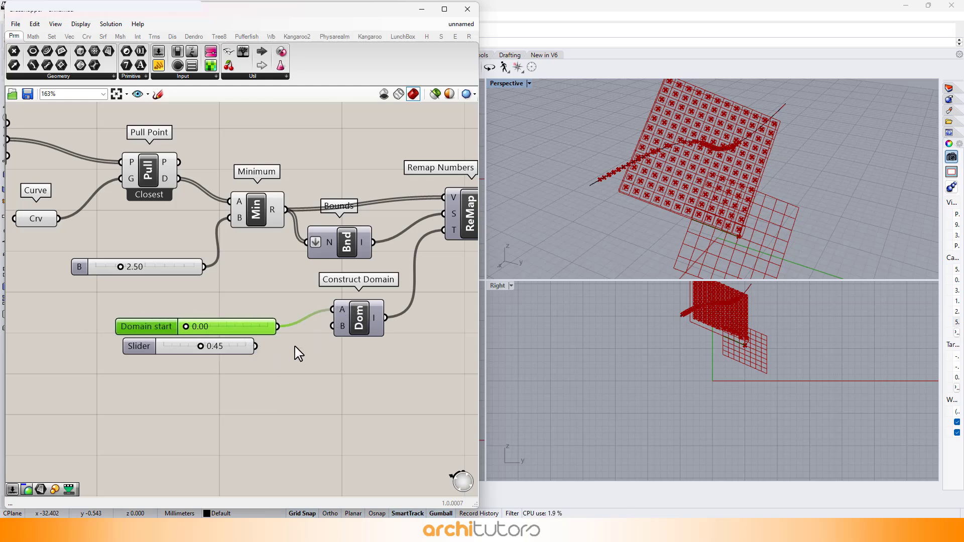
scroll(234, 380, "down", 2)
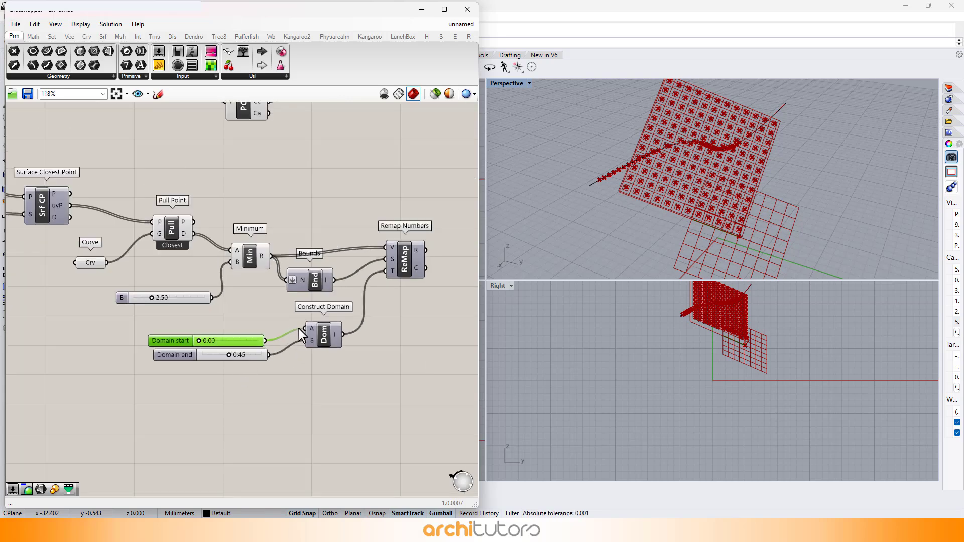
Move the Scale component further along the canvas and connect the Remap Numbers output R to its factor input F.
scroll(371, 237, "up", 1)
right_click_drag(370, 237, 286, 326)
scroll(301, 312, "down", 2)
scroll(376, 243, "up", 2)
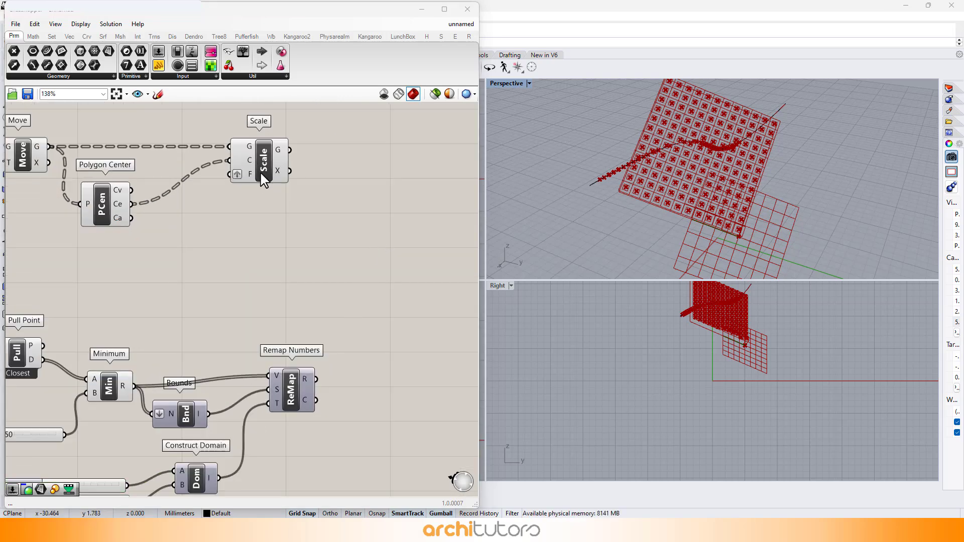
left_click_drag(264, 172, 352, 175)
left_click(318, 337)
left_click(384, 256)
Maximize the Perspective viewport and examine the output of the Scale component around the attractor curve.
scroll(605, 162, "up", 3)
double_click(505, 83)
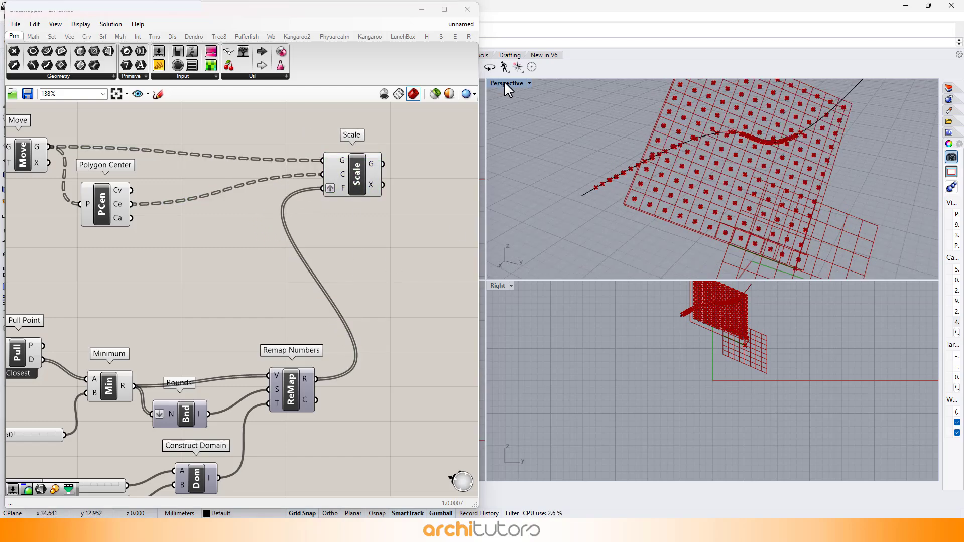
scroll(778, 278, "down", 8)
right_click_drag(704, 271, 765, 223)
scroll(767, 226, "up", 5)
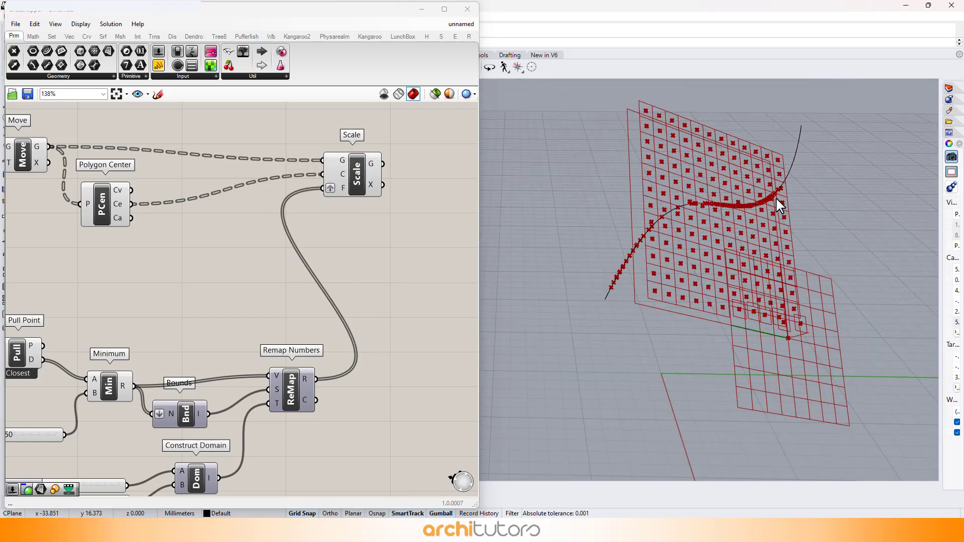
right_click_drag(708, 271, 723, 236)
left_click(353, 180)
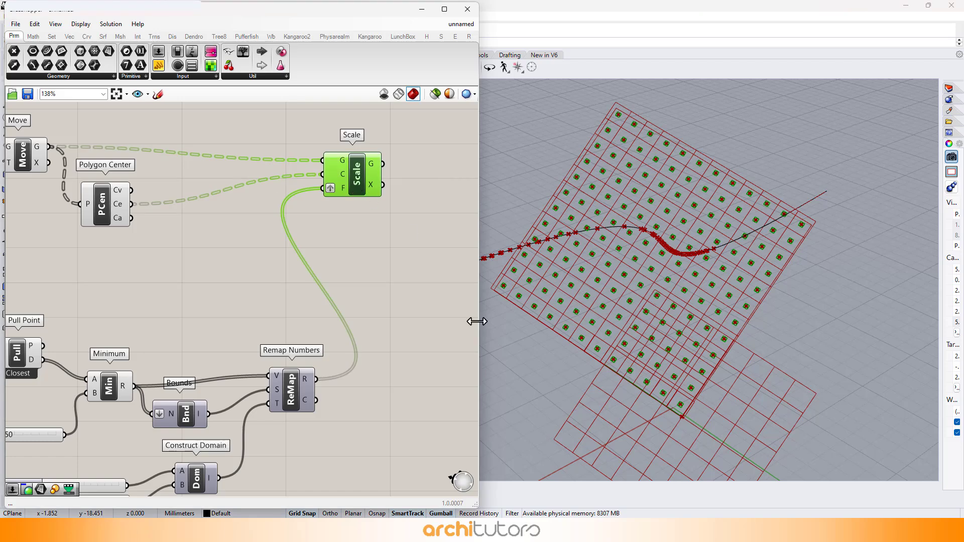
Turn off the preview of all components before Scale so only the scaled panels are displayed.
scroll(409, 305, "down", 6)
left_click_drag(134, 364, 157, 391)
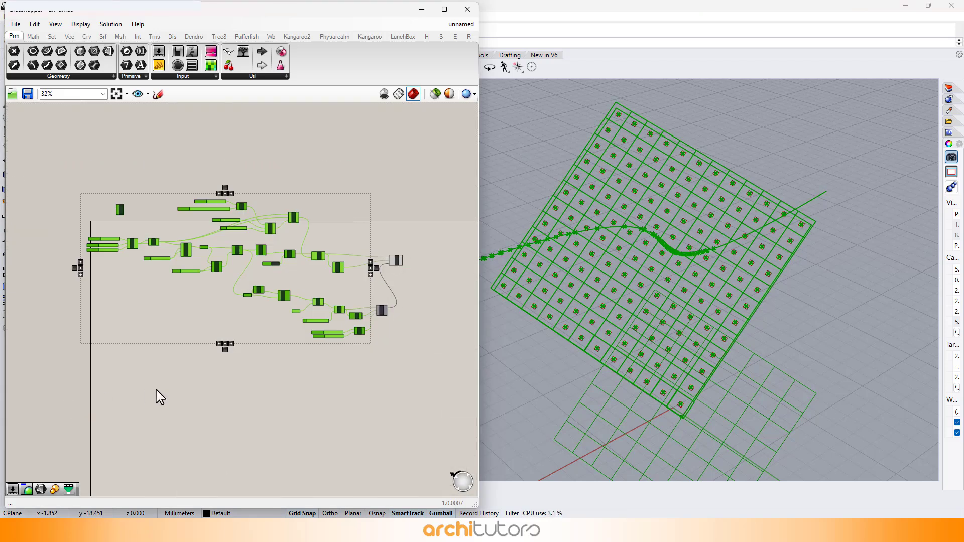
middle_click(213, 325)
left_click(243, 296)
left_click(253, 416)
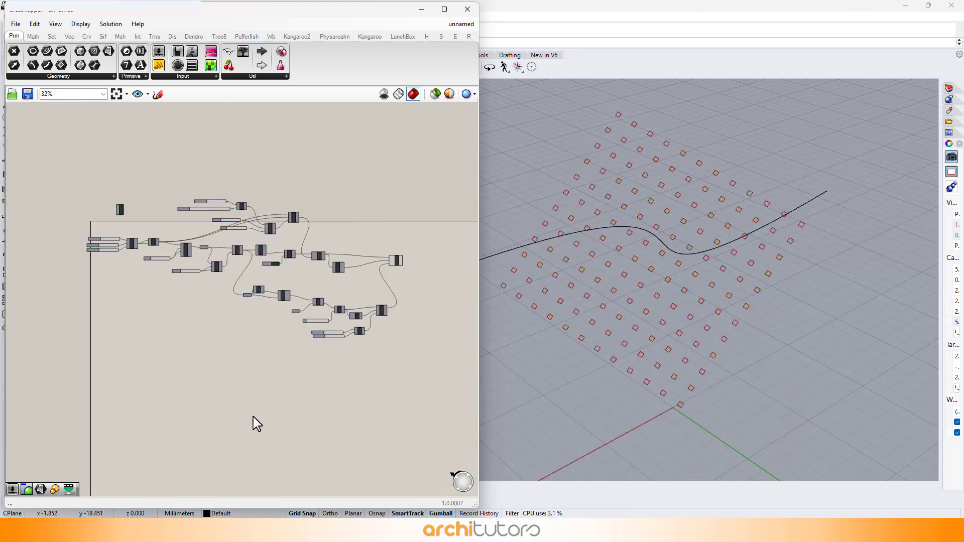
Set the Domain start slider to 0.14 and the Domain end slider to 0.74.
scroll(339, 304, "up", 6)
scroll(312, 364, "up", 5)
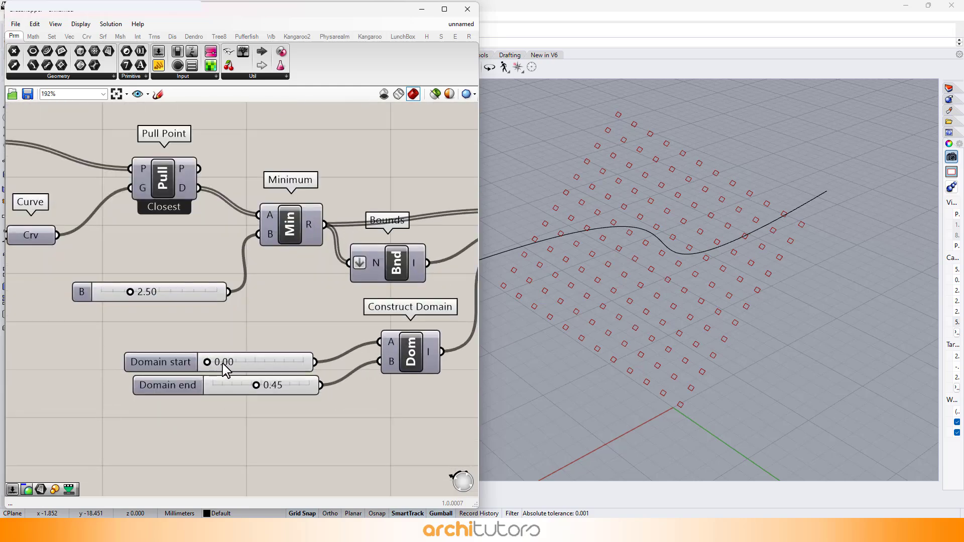
left_click_drag(214, 366, 229, 371)
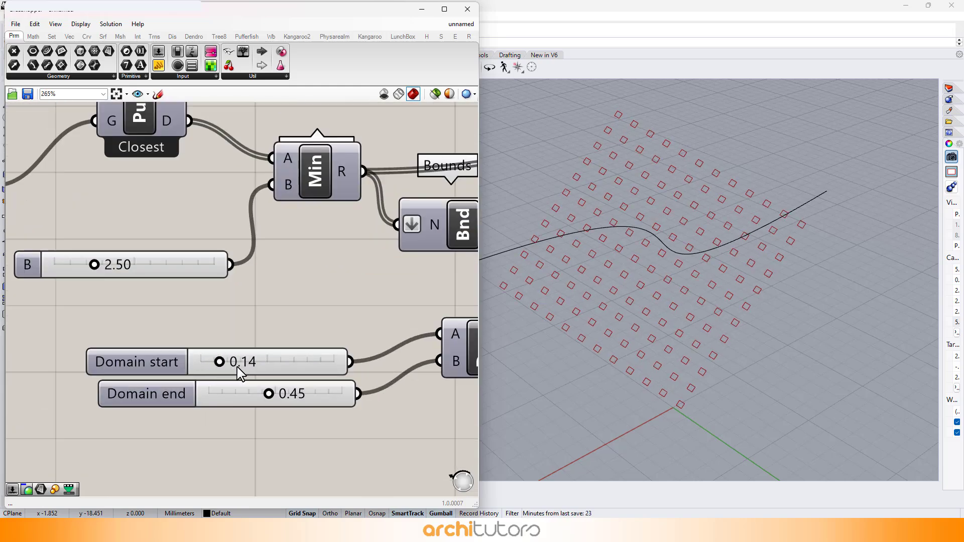
mouse_move(294, 399)
left_mouse_down()
mouse_move(329, 398)
mouse_move(308, 395)
left_mouse_up()
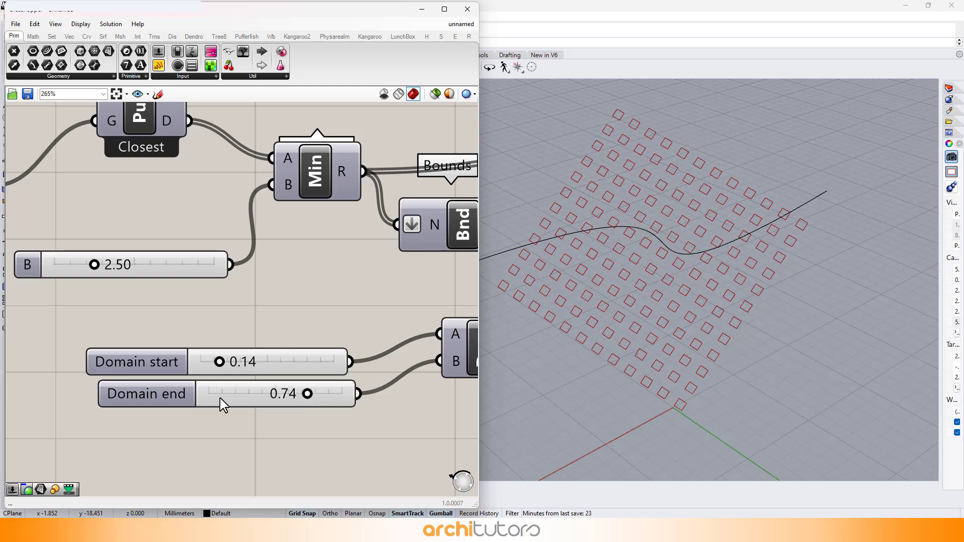
Select the attractor curve in the Perspective view and move it along the X axis and the Y axis across the panels.
left_click(738, 248)
scroll(703, 236, "down", 2)
scroll(688, 230, "up", 2)
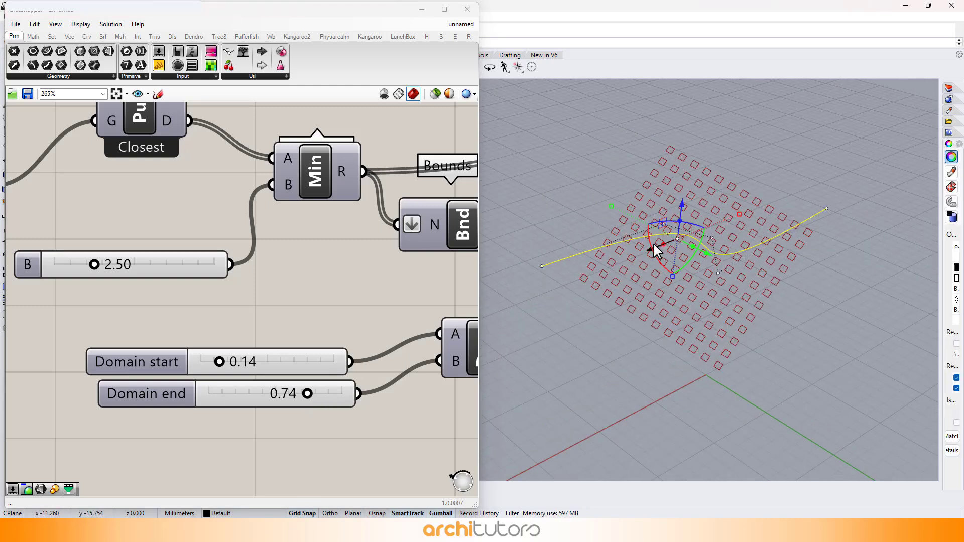
left_click_drag(655, 249, 705, 217)
right_click_drag(699, 254, 805, 261)
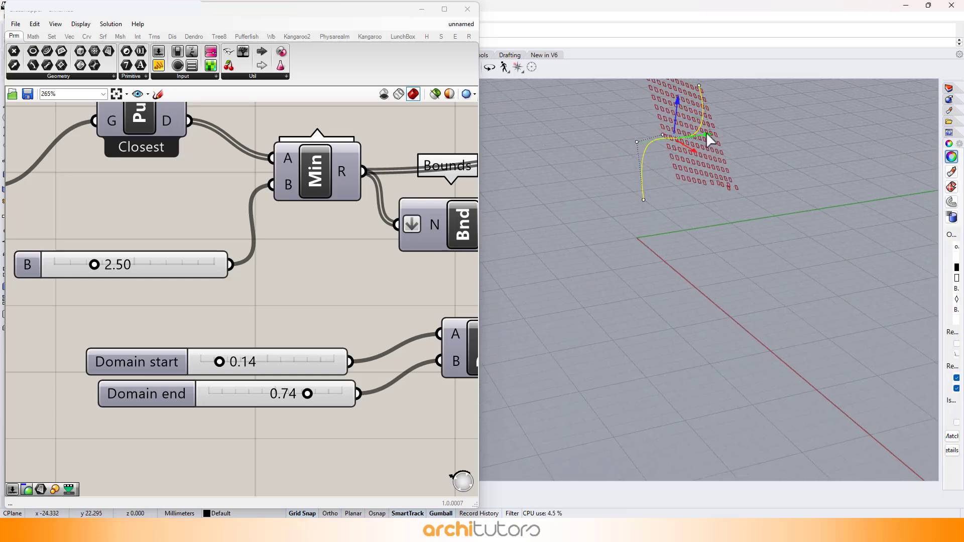
left_click_drag(706, 134, 738, 130)
right_click_drag(798, 165, 787, 317)
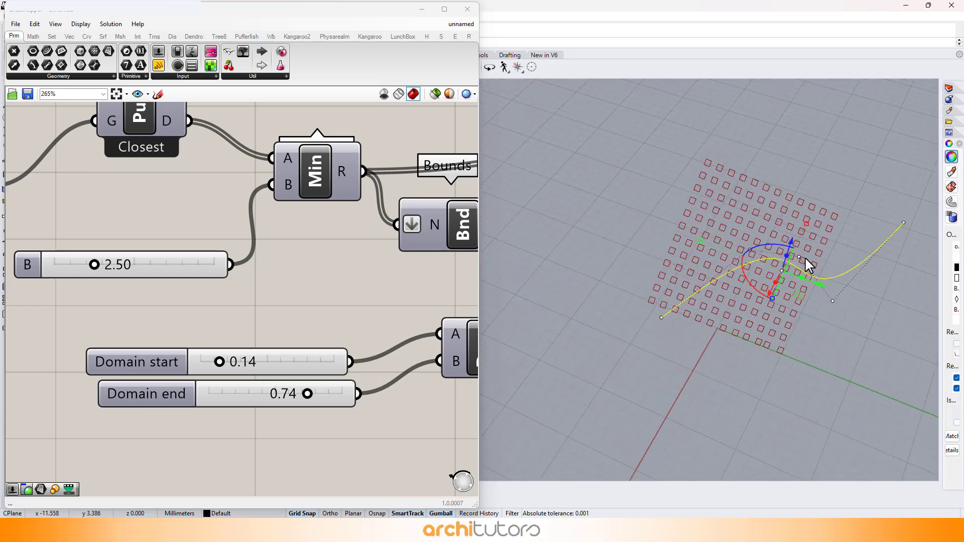
Shift the attractor curve along the X axis across the scaled panels in the Perspective view.
left_click_drag(770, 290, 740, 281)
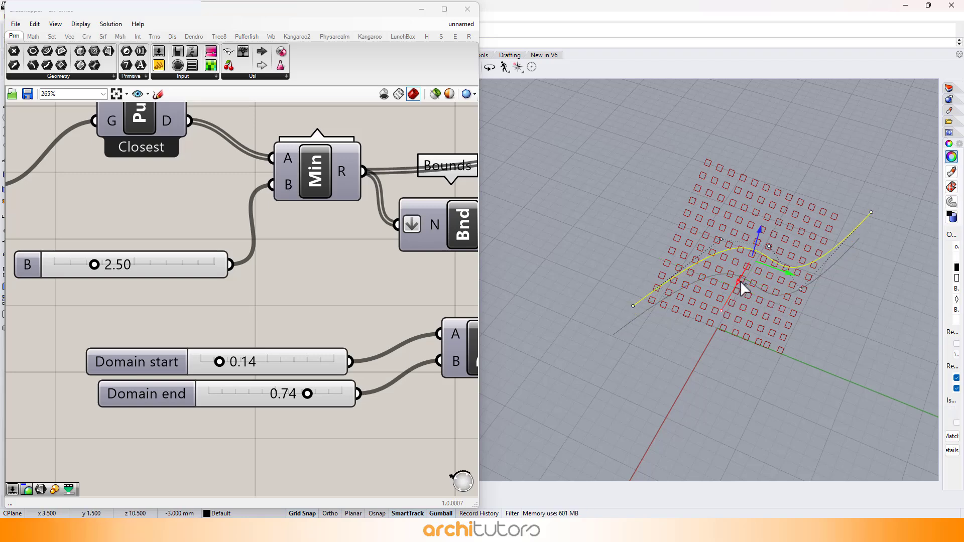
right_click_drag(697, 310, 732, 291)
left_click_drag(730, 284, 713, 306)
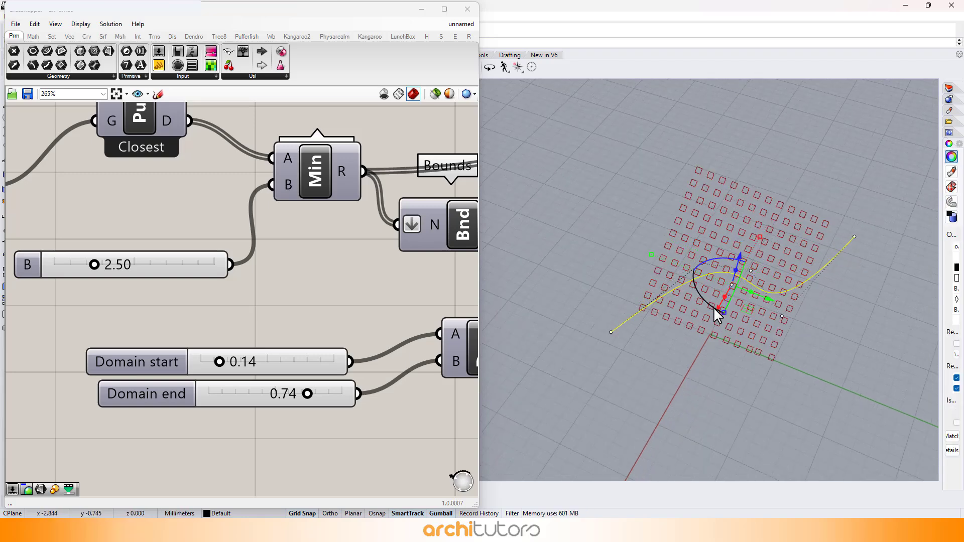
key("Escape")
left_click(742, 290)
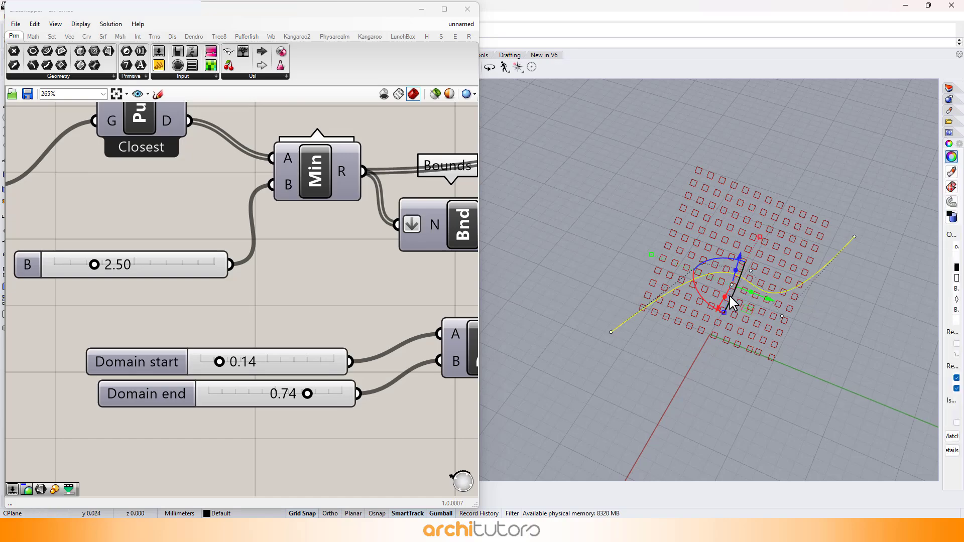
left_click_drag(718, 304, 703, 333)
Raise the attractor curve along the Z axis and move it back along the X axis over the panel grid.
right_click_drag(703, 333, 691, 290)
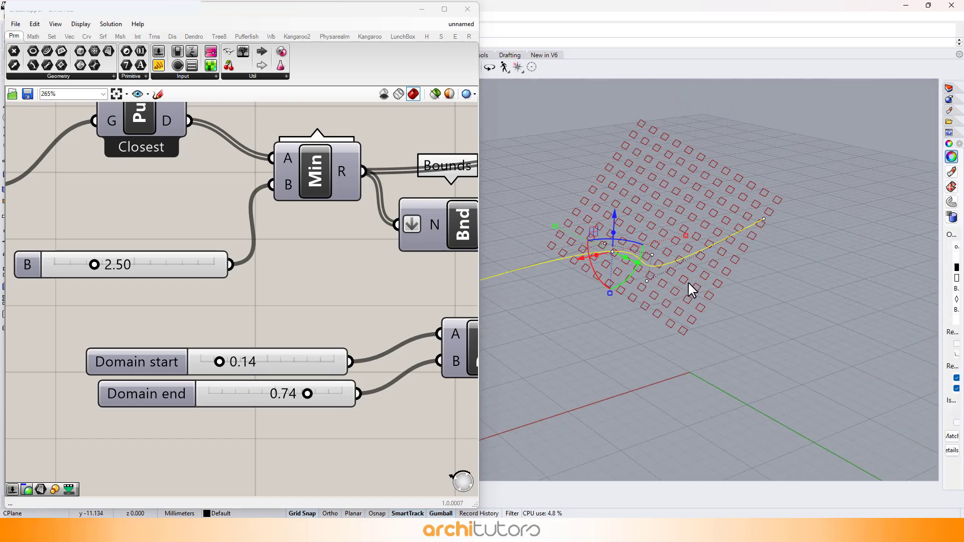
left_click_drag(611, 236, 617, 211)
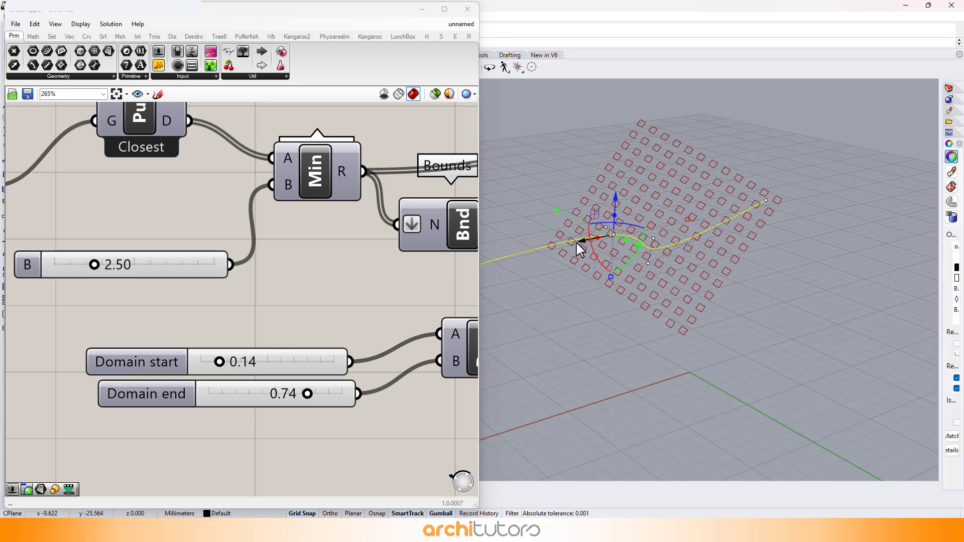
left_click_drag(579, 248, 621, 238)
Set the Number slider feeding the Random component to 58 and its Seed slider to 4.
scroll(266, 280, "down", 6)
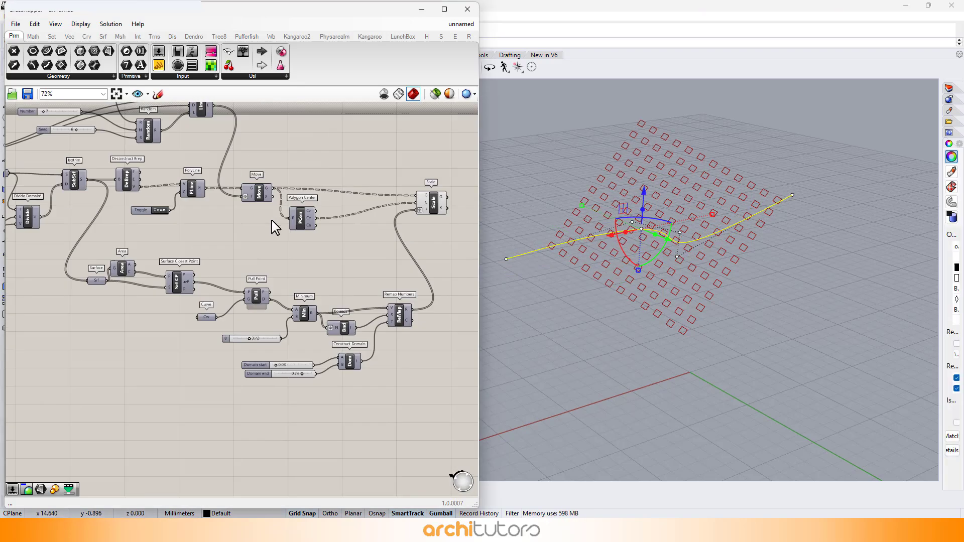
right_click_drag(272, 220, 256, 271)
right_click_drag(121, 198, 222, 238)
scroll(119, 161, "up", 6)
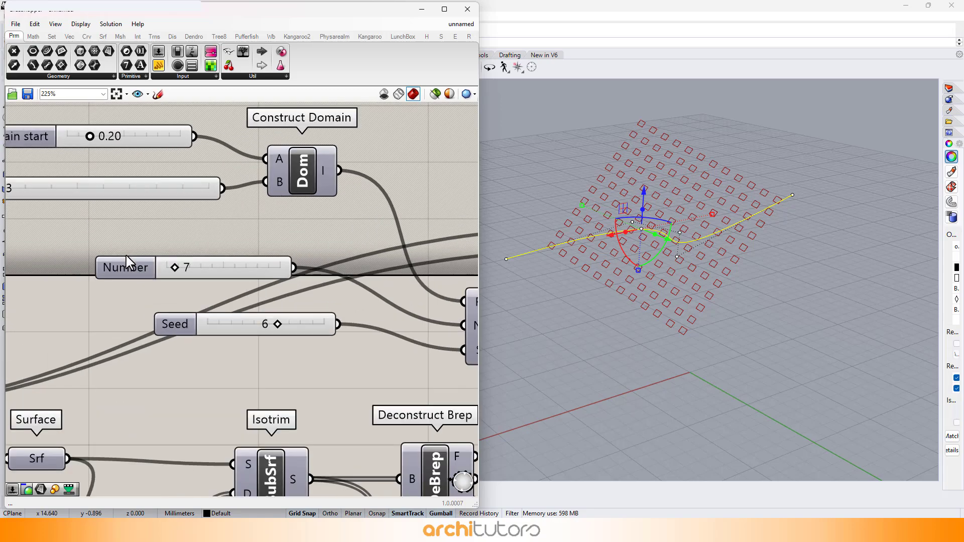
left_click_drag(169, 270, 183, 268)
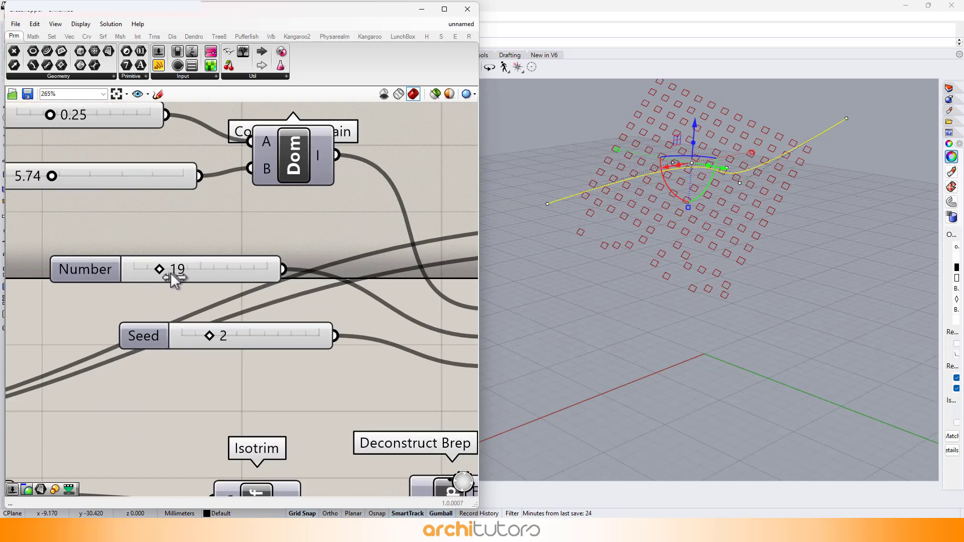
left_click_drag(173, 273, 252, 276)
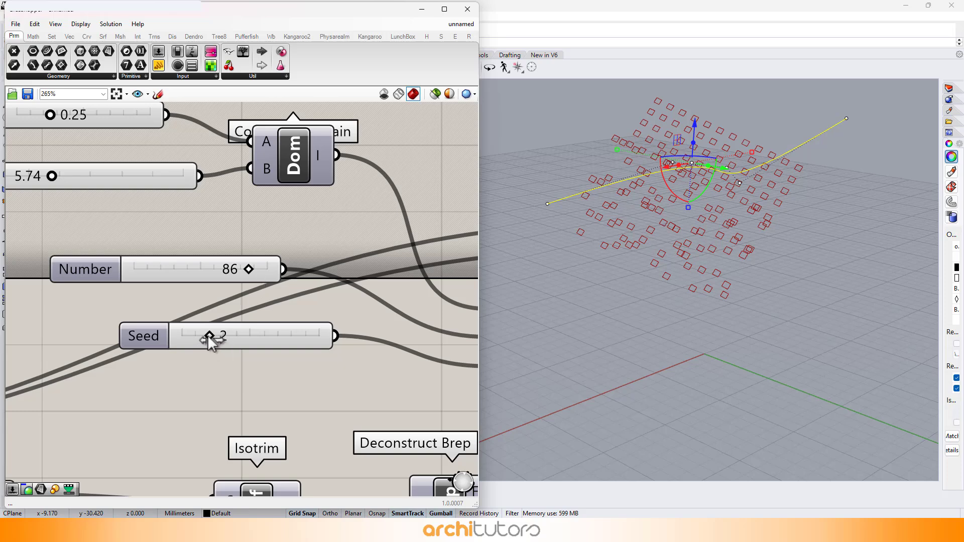
left_click_drag(209, 337, 245, 334)
left_click_drag(249, 271, 211, 269)
Set the Domain start slider of the Random component's range to 0.05 and its Domain end slider to 2.10.
right_click_drag(738, 193, 720, 184)
scroll(281, 292, "down", 3)
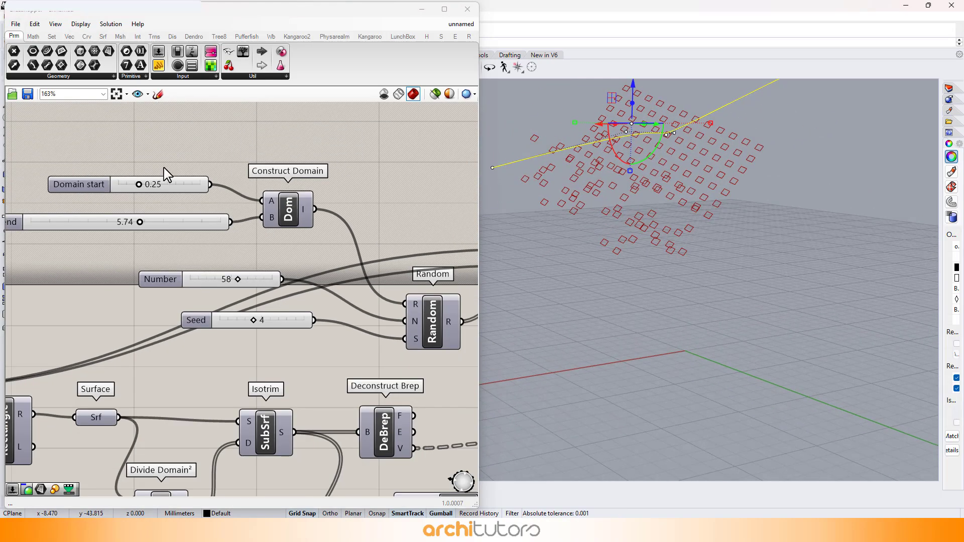
scroll(161, 165, "up", 4)
left_click_drag(132, 221, 89, 212)
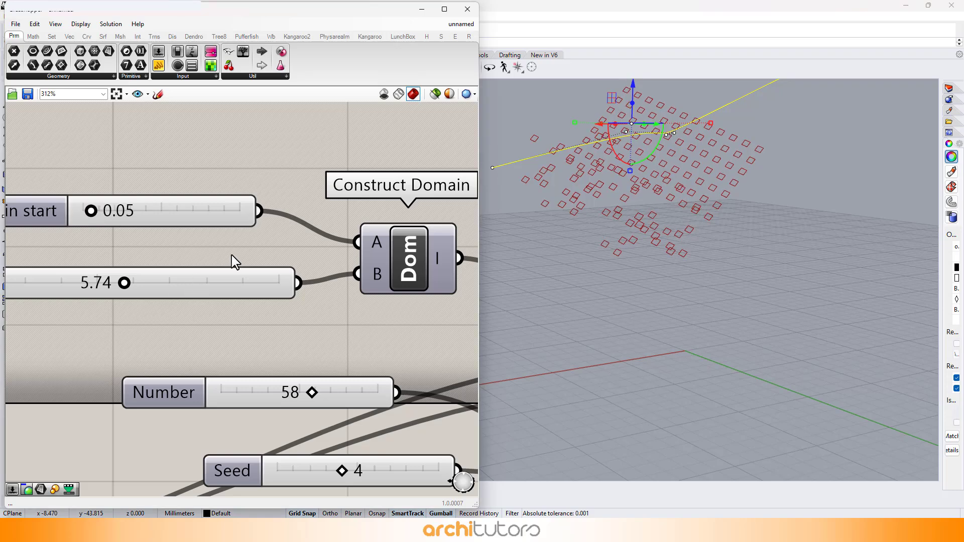
scroll(120, 268, "down", 1)
left_click_drag(186, 279, 75, 277)
Lower the attractor curve by about 1 mm along the Z axis in the Perspective view.
right_click_drag(552, 173, 622, 111)
left_click_drag(622, 112, 633, 107)
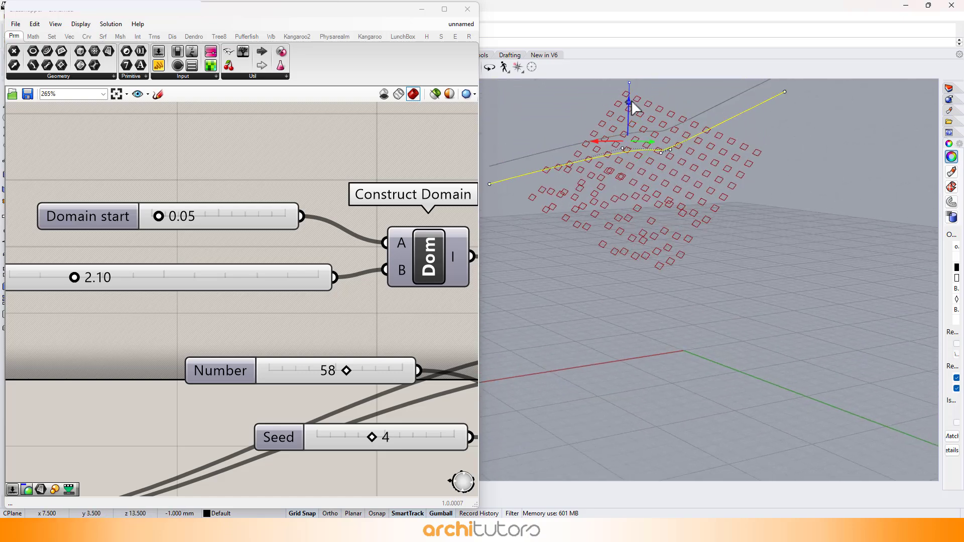
right_click_drag(635, 142, 663, 221)
Set the Domain start slider of the Remap Numbers target domain to 0.33 and its Domain end slider to 0.38.
scroll(176, 276, "down", 8)
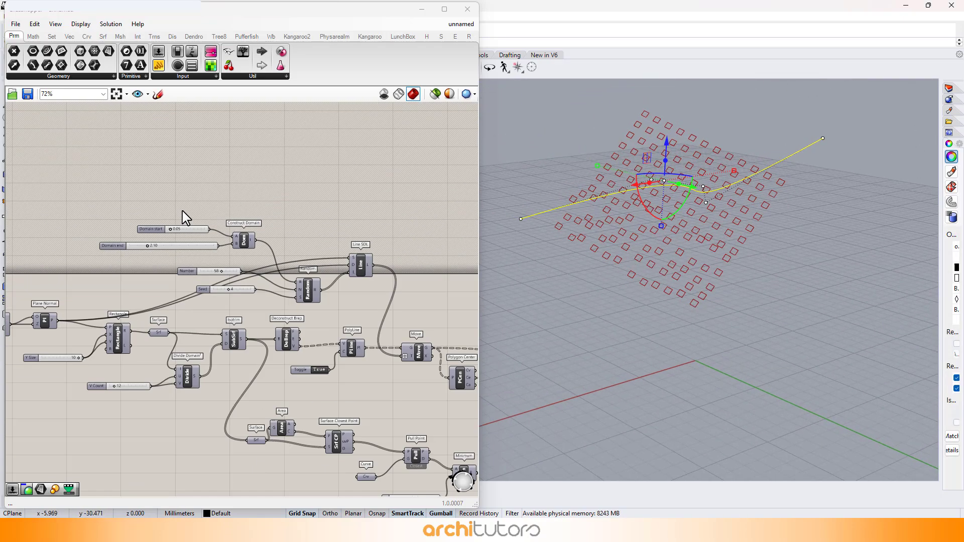
scroll(390, 403, "up", 8)
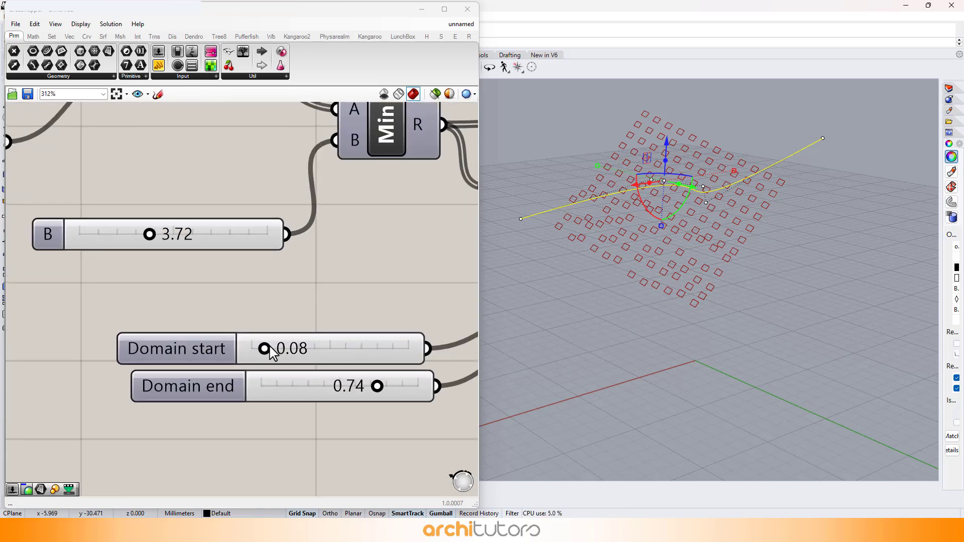
left_click_drag(275, 357, 325, 356)
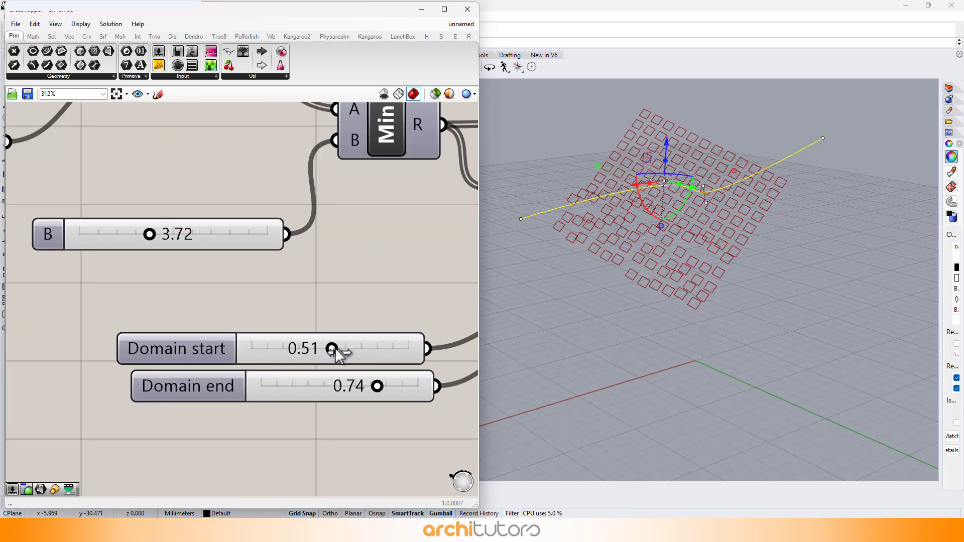
left_click_drag(376, 387, 317, 386)
left_click_drag(321, 348, 298, 349)
scroll(193, 324, "down", 5)
scroll(398, 286, "up", 2)
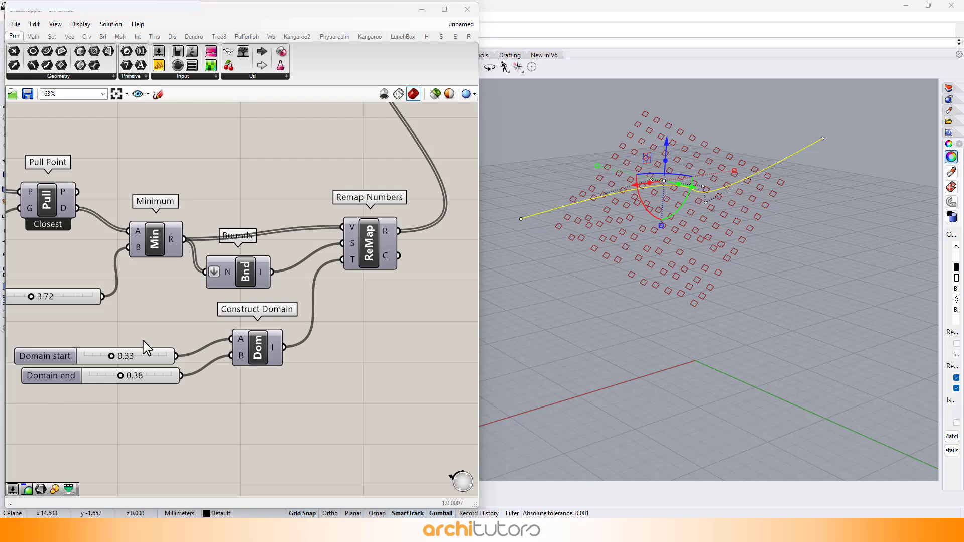
Add a Weave component to the canvas near the Scale component.
scroll(293, 387, "down", 2)
right_click_drag(312, 243, 397, 287)
scroll(394, 286, "up", 1)
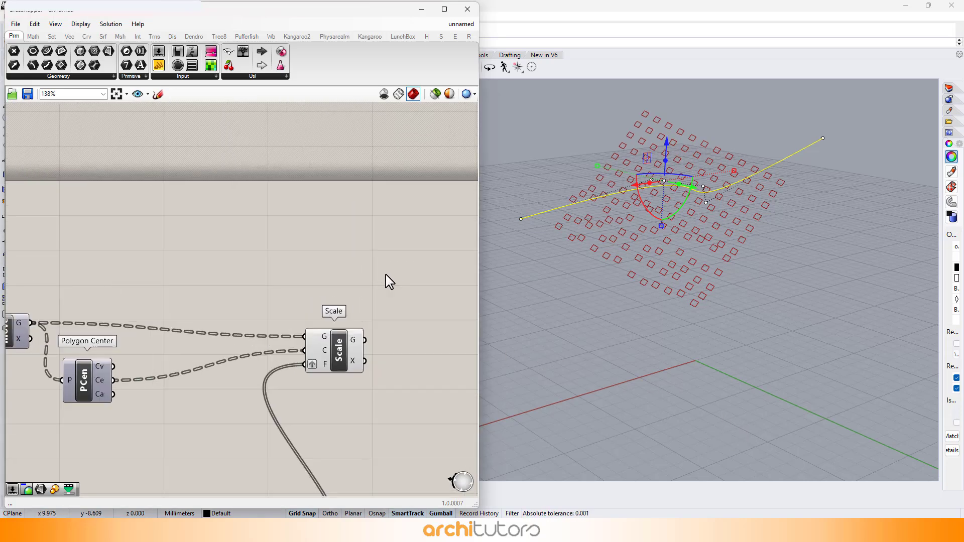
double_click(386, 279)
type("wEA")
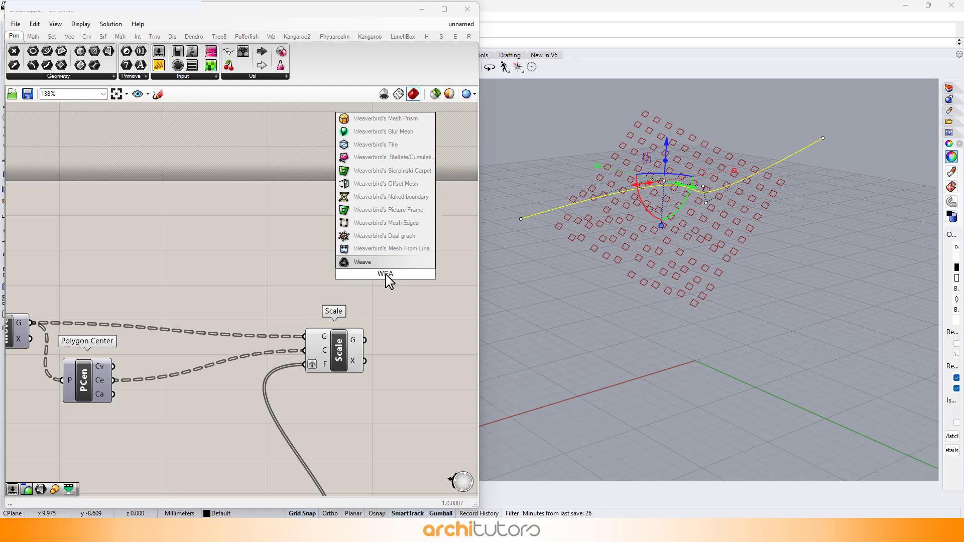
left_click(378, 265)
Connect the PolyLine output to Weave's input 0 and the Scale geometry output to Weave's input 1.
scroll(360, 287, "down", 1)
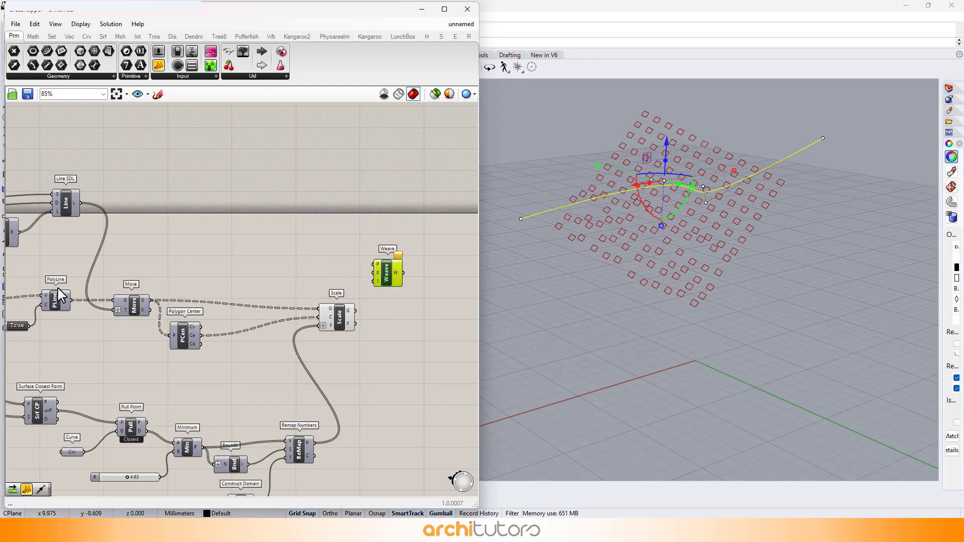
right_click_drag(23, 301, 138, 303)
right_click_drag(471, 251, 301, 252)
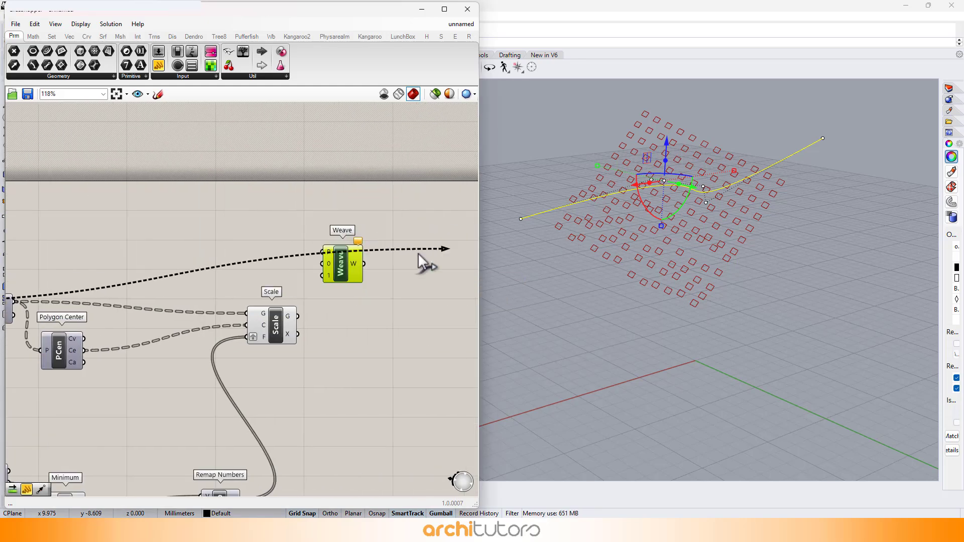
left_click_drag(314, 289, 326, 274)
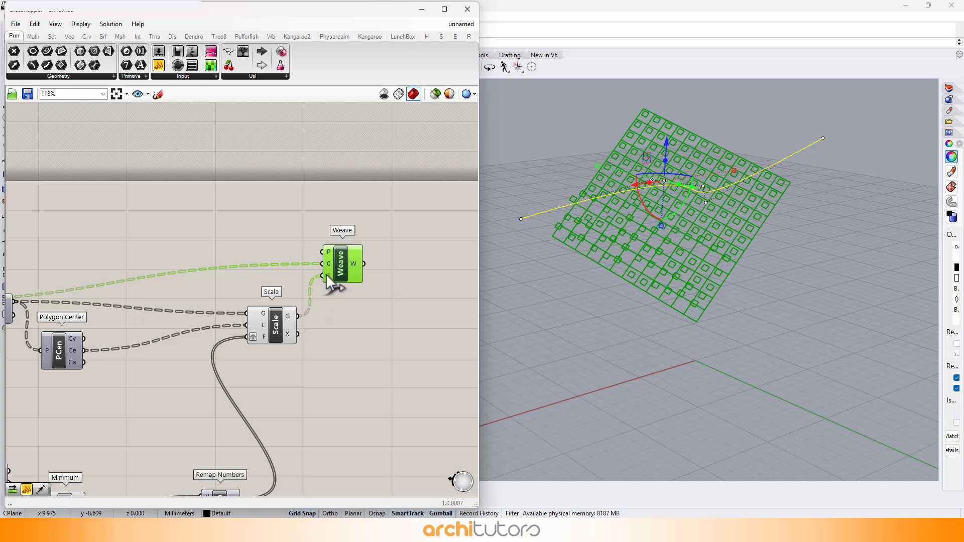
left_click(362, 337)
Add a Loft component after Weave and connect Weave's W output to Loft's curves input.
scroll(406, 273, "up", 1)
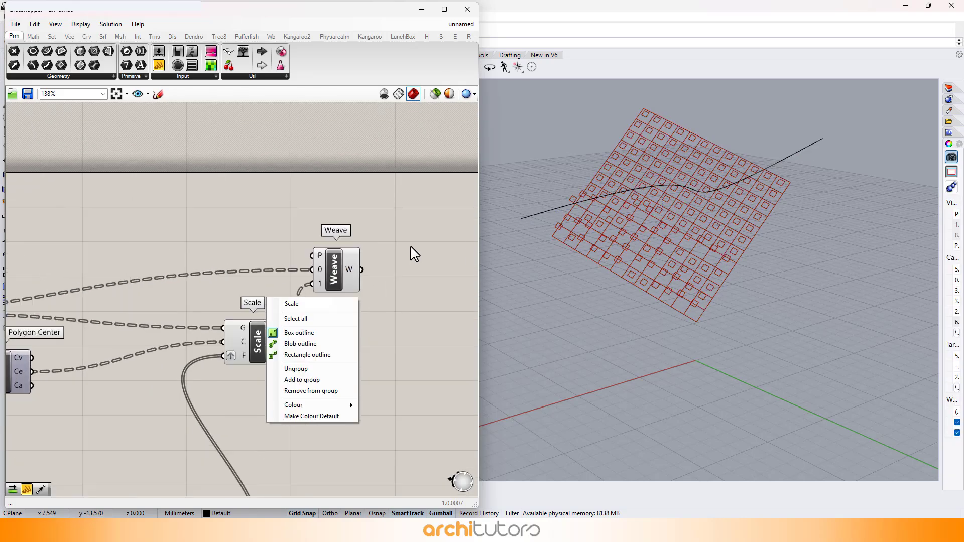
right_click_drag(410, 254, 323, 244)
double_click(337, 253)
type("loft")
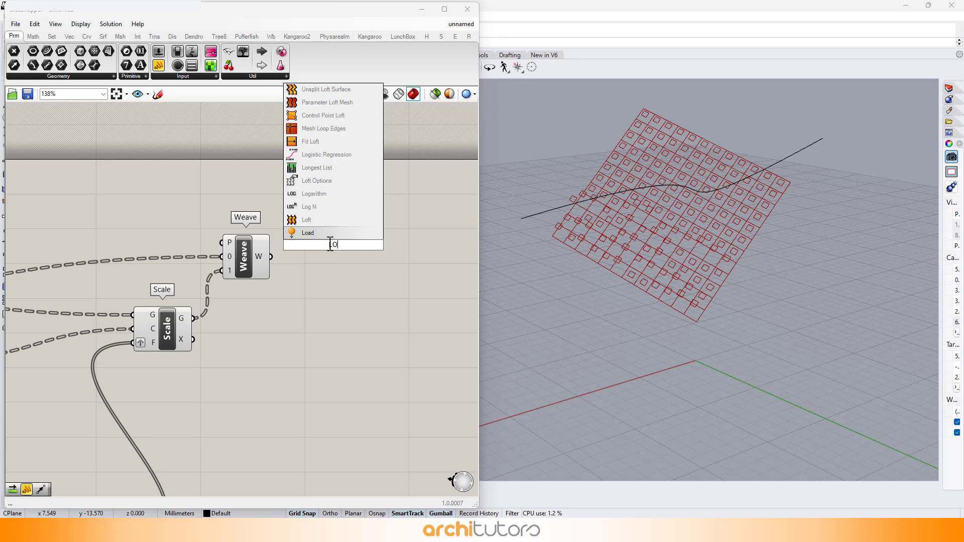
left_click(324, 220)
left_click_drag(320, 242, 320, 242)
left_click_drag(334, 256, 338, 266)
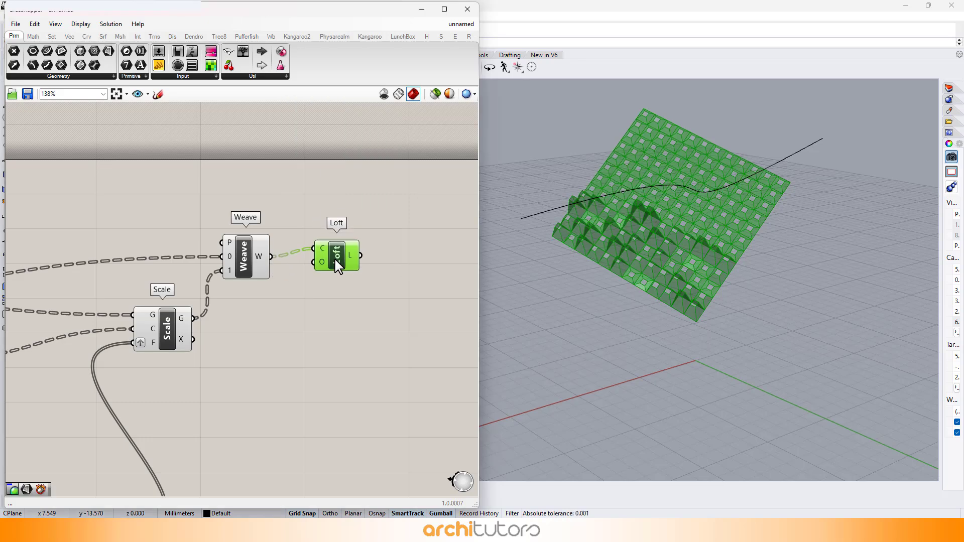
left_click(336, 312)
Turn off the preview of the Move, Polygon Center, Scale and Weave components so only the loft is displayed.
right_click_drag(393, 278, 342, 264)
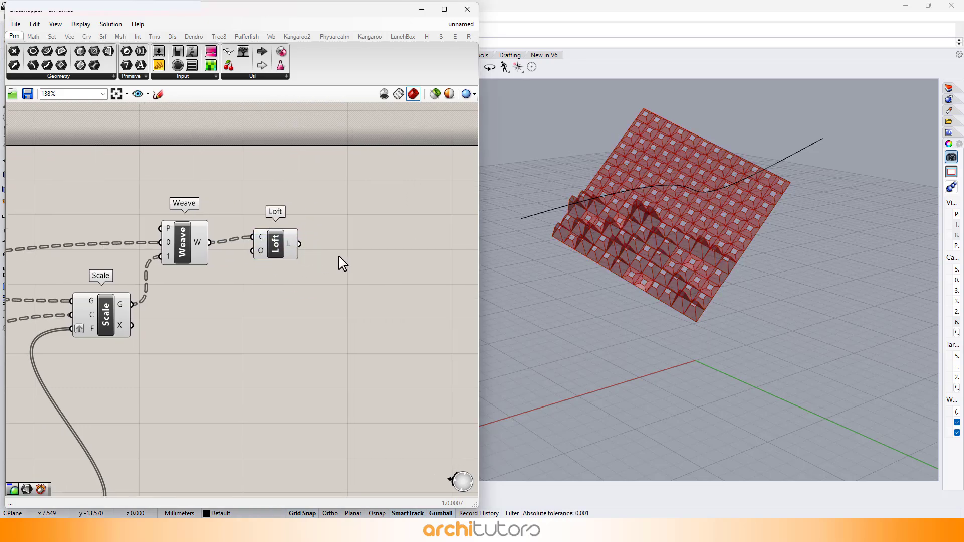
scroll(361, 262, "down", 5)
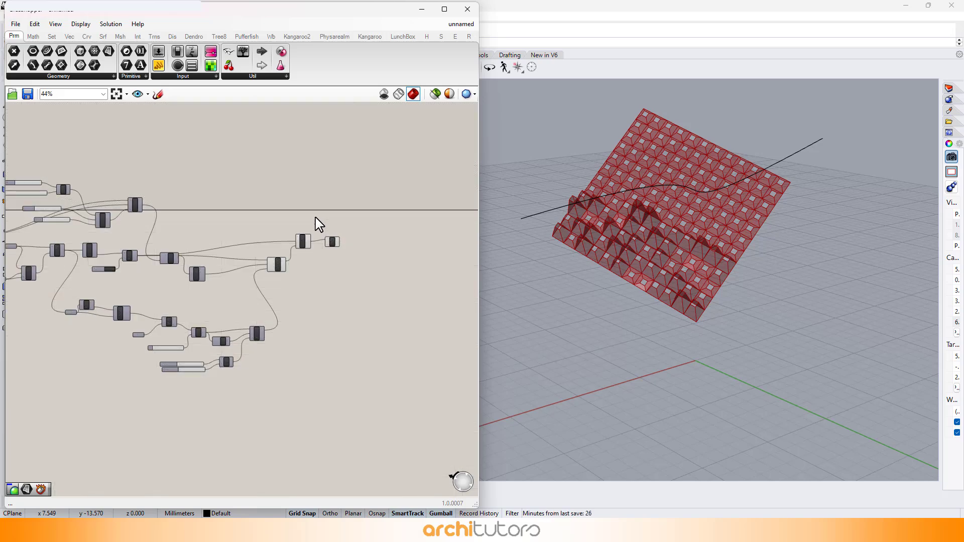
left_click_drag(318, 222, 203, 291)
middle_click(245, 257)
left_click(270, 212)
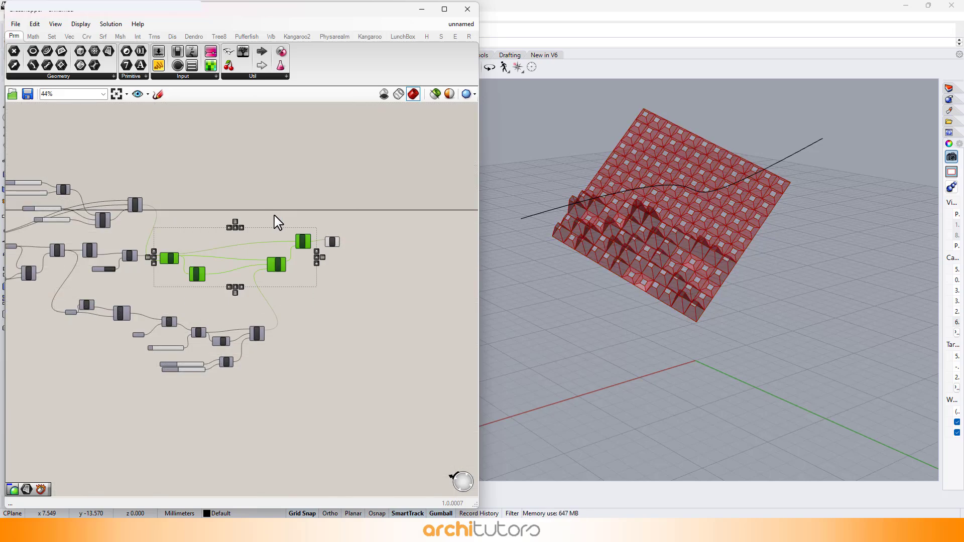
left_click(368, 196)
Change the preview mesh quality used to display the lofted panels.
scroll(368, 195, "up", 1)
right_click_drag(692, 258, 646, 217)
scroll(355, 252, "up", 1)
scroll(355, 253, "up", 2)
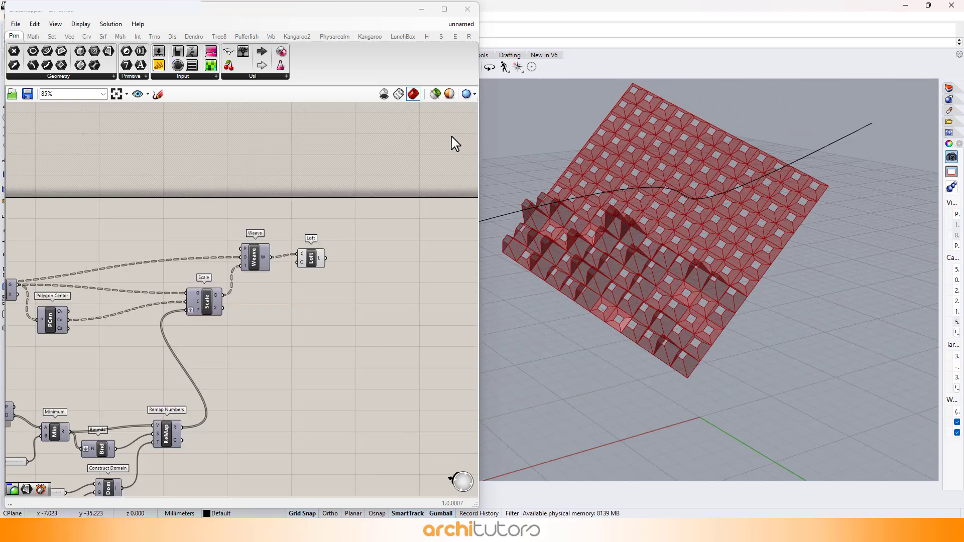
left_click(469, 95)
left_click(497, 139)
scroll(355, 234, "up", 4)
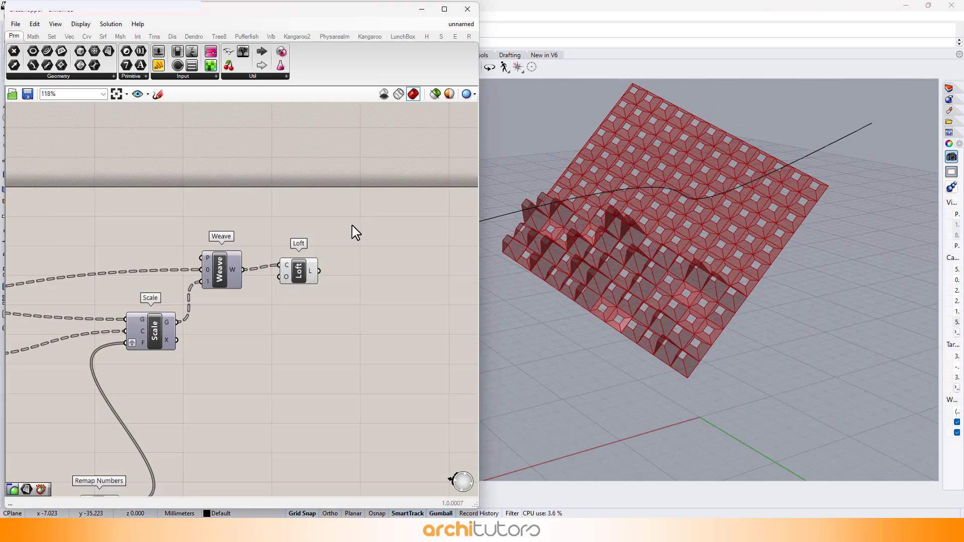
Add a Custom Preview component and connect Loft's output to its geometry input.
double_click(356, 235)
type("preview")
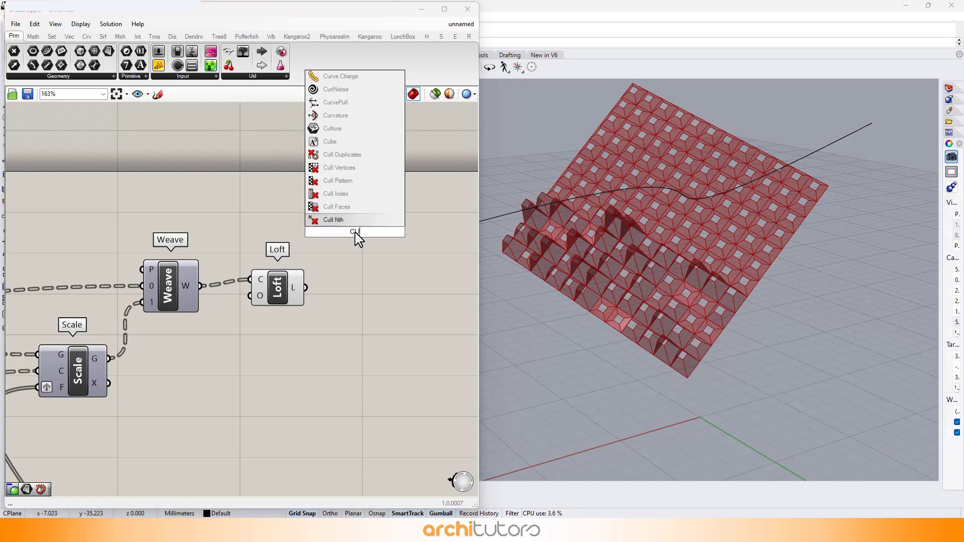
left_click(354, 223)
left_click_drag(307, 288, 396, 239)
left_click(378, 296)
Select all components upstream of Weave and turn off their preview.
scroll(386, 293, "down", 10)
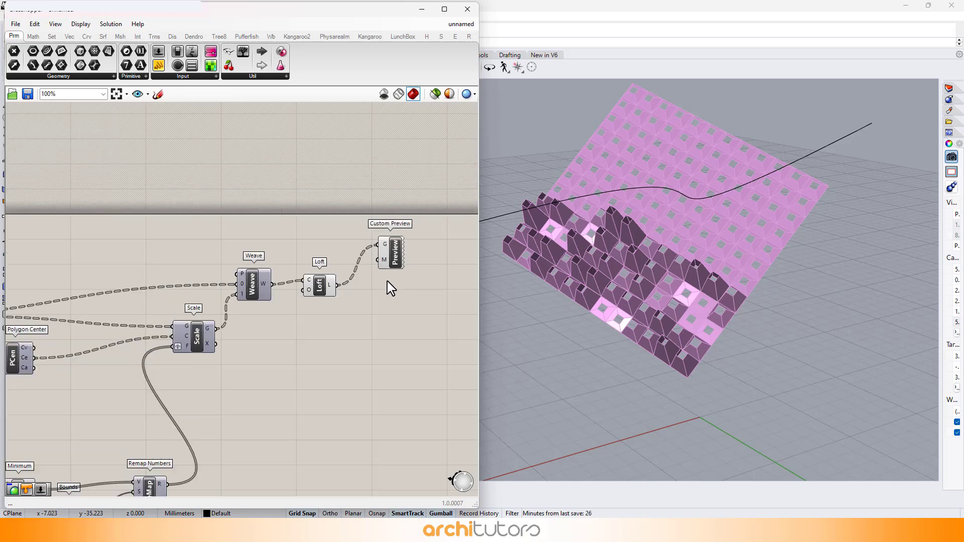
left_click_drag(356, 220, 147, 362)
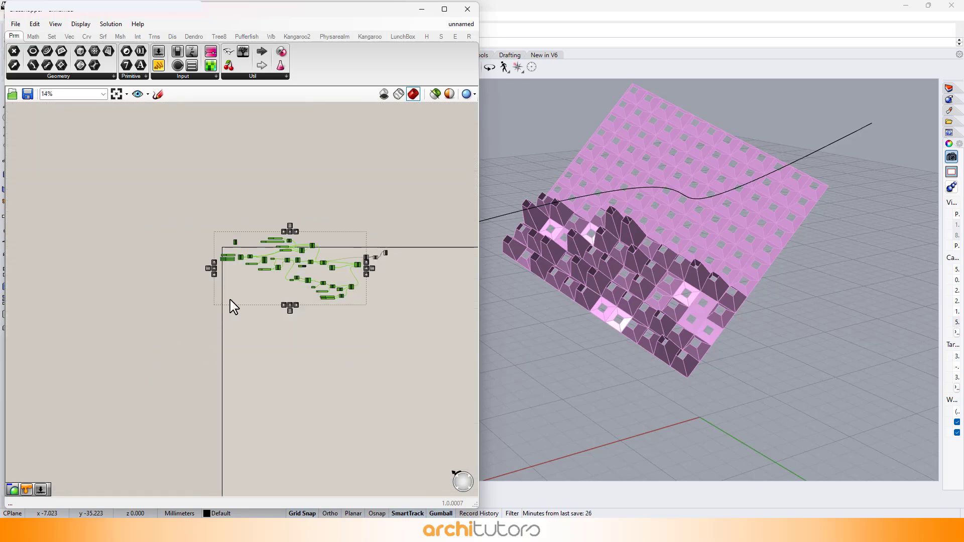
middle_click(256, 278)
Try shifting the attractor curve to other positions across the panelled surface.
scroll(312, 250, "up", 5)
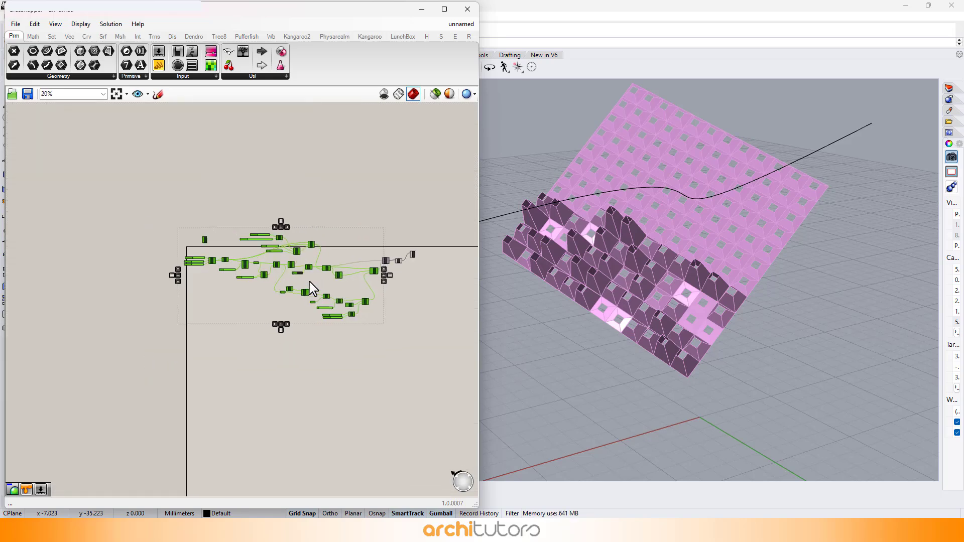
scroll(391, 381, "up", 4)
scroll(694, 209, "down", 2)
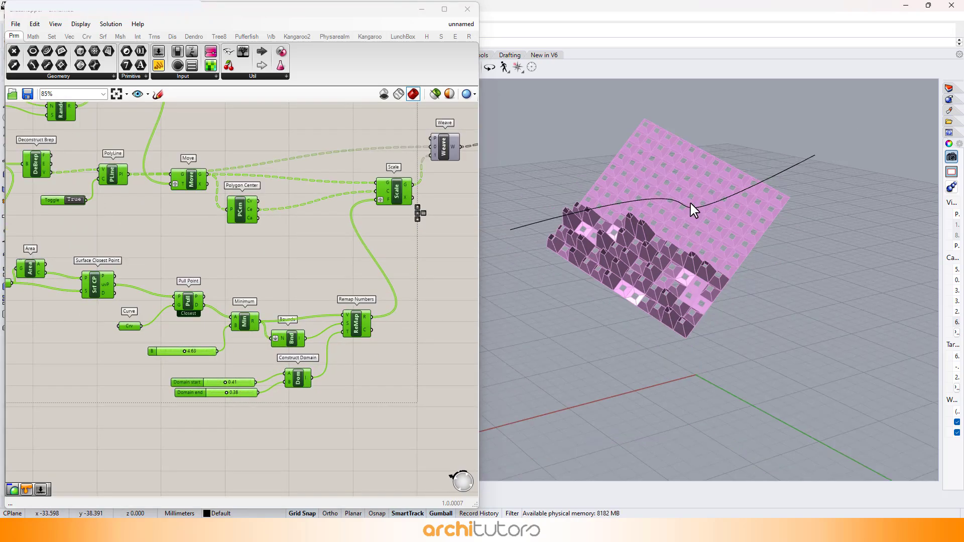
left_click(690, 209)
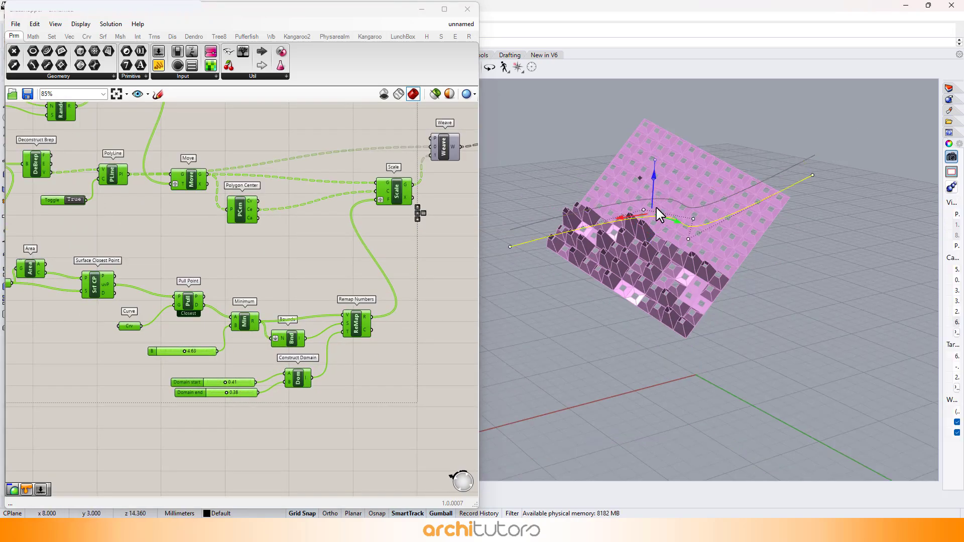
left_click_drag(659, 212, 709, 196)
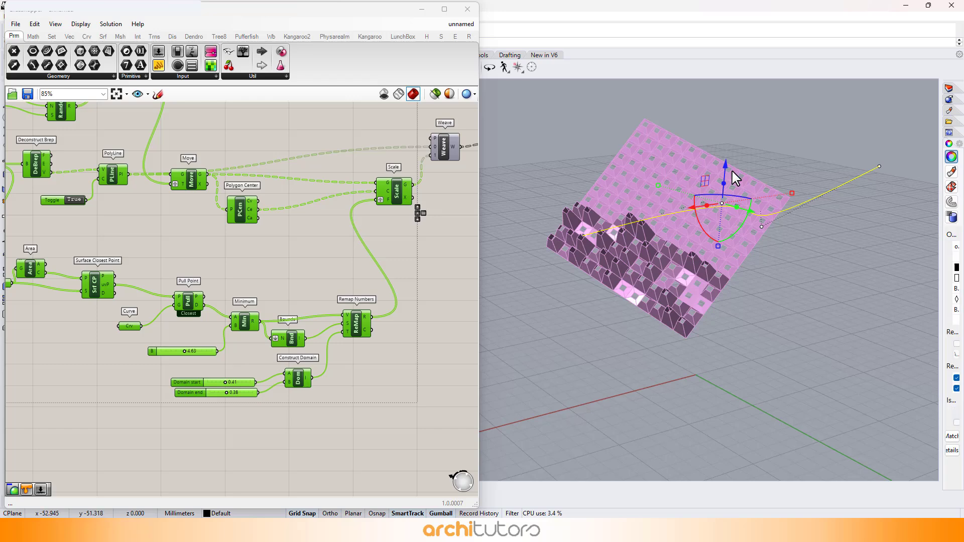
left_click(723, 154)
left_click(728, 203)
mouse_move(652, 213)
left_mouse_down()
mouse_move(673, 218)
mouse_move(647, 231)
left_mouse_up()
Set the Domain start slider of the Random component's range to 0.34.
left_click(271, 374)
scroll(211, 214, "up", 3)
right_click_drag(222, 249, 374, 329)
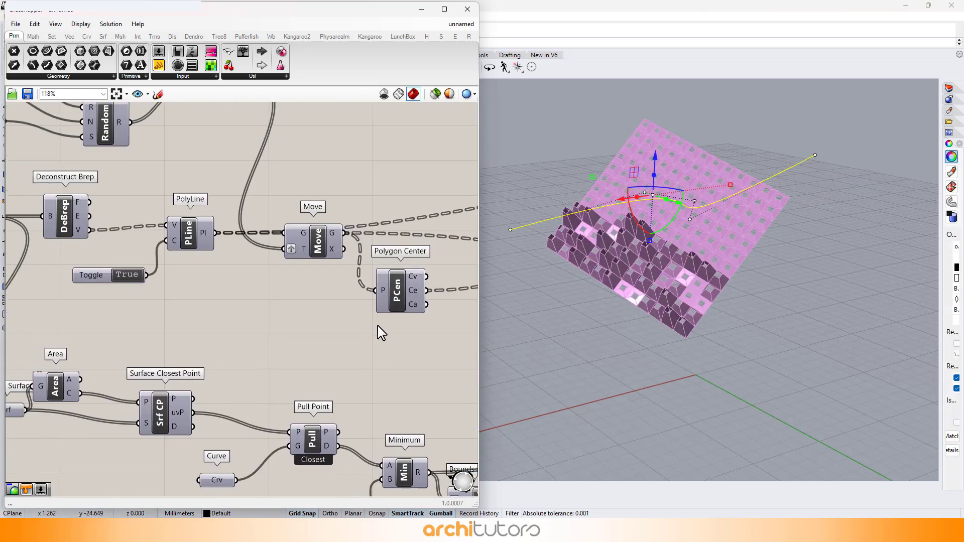
scroll(367, 312, "down", 5)
scroll(145, 210, "up", 4)
scroll(220, 200, "up", 5)
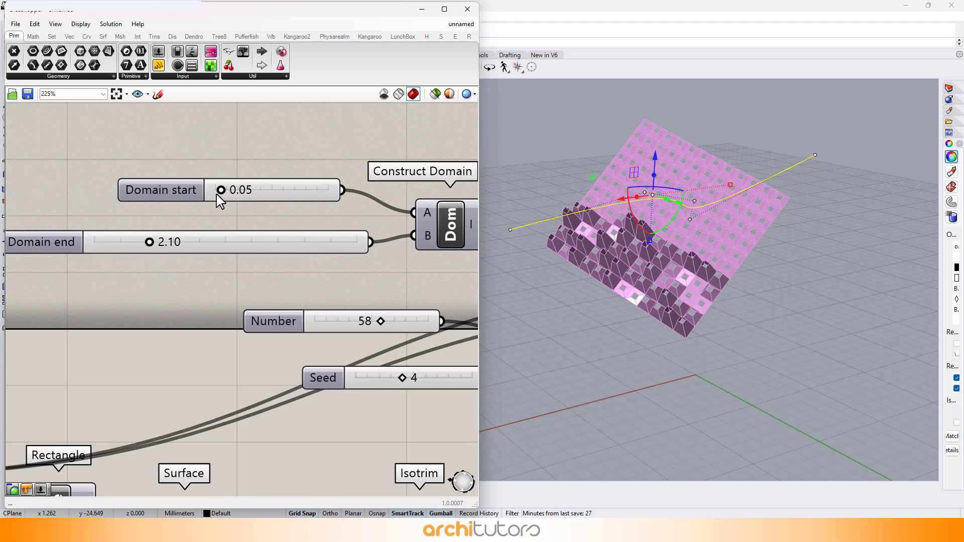
mouse_move(279, 191)
left_mouse_down()
mouse_move(287, 191)
mouse_move(264, 191)
mouse_move(272, 191)
left_mouse_up()
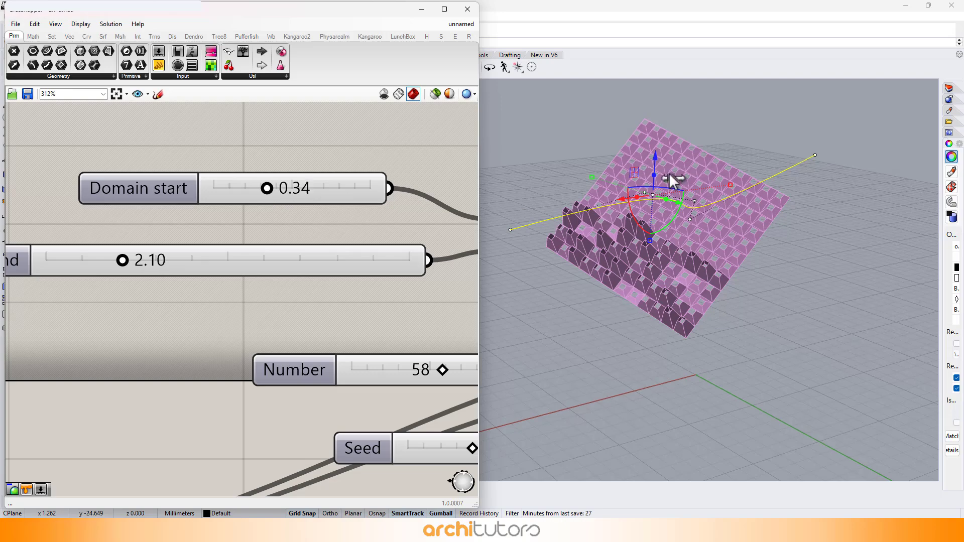
Inspect the lofted panels up close and set the Domain end slider of the random range to 1.30.
scroll(667, 181, "up", 5)
right_click_drag(664, 191, 752, 275)
scroll(752, 276, "down", 5)
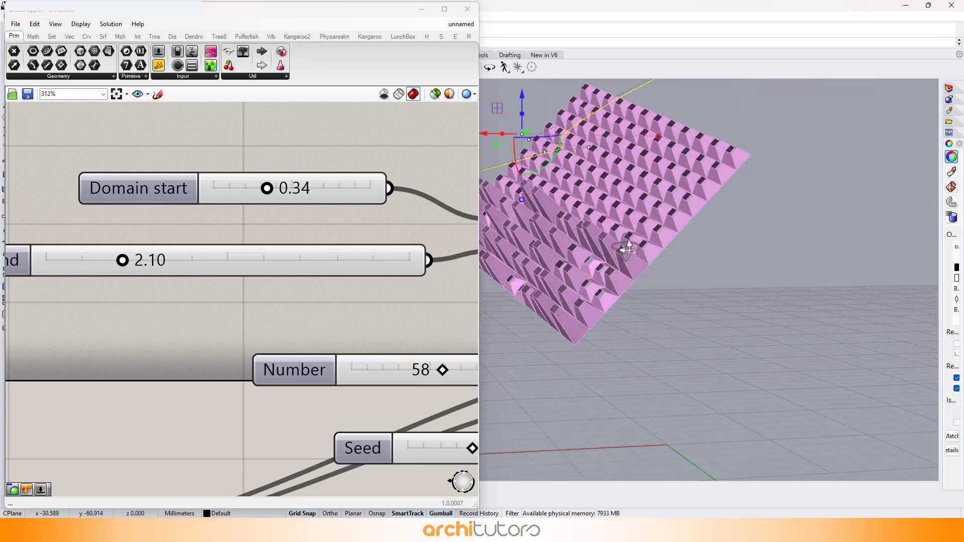
scroll(619, 212, "up", 3)
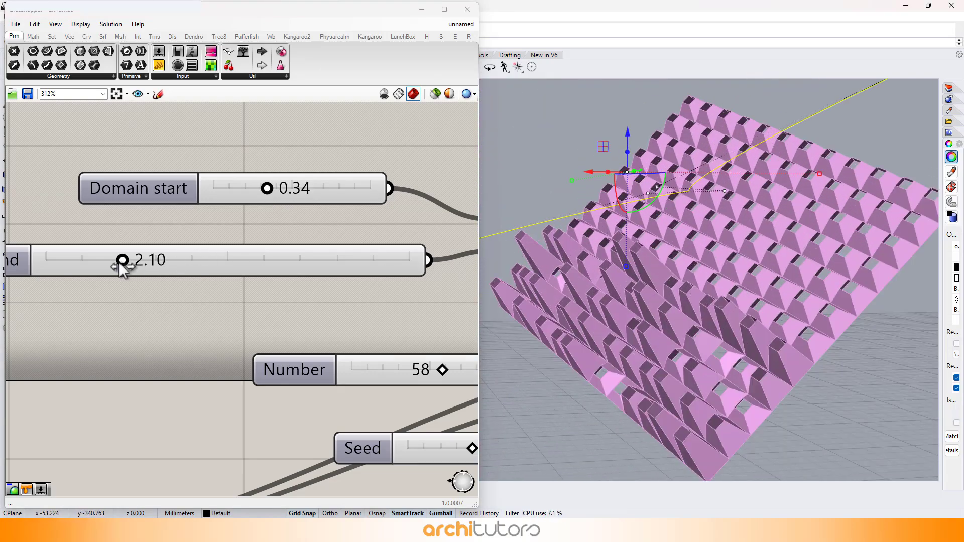
left_click_drag(122, 262, 91, 261)
Set the Random component's Number slider to 78 and its Seed slider to 6.
scroll(291, 317, "down", 5)
scroll(291, 316, "up", 4)
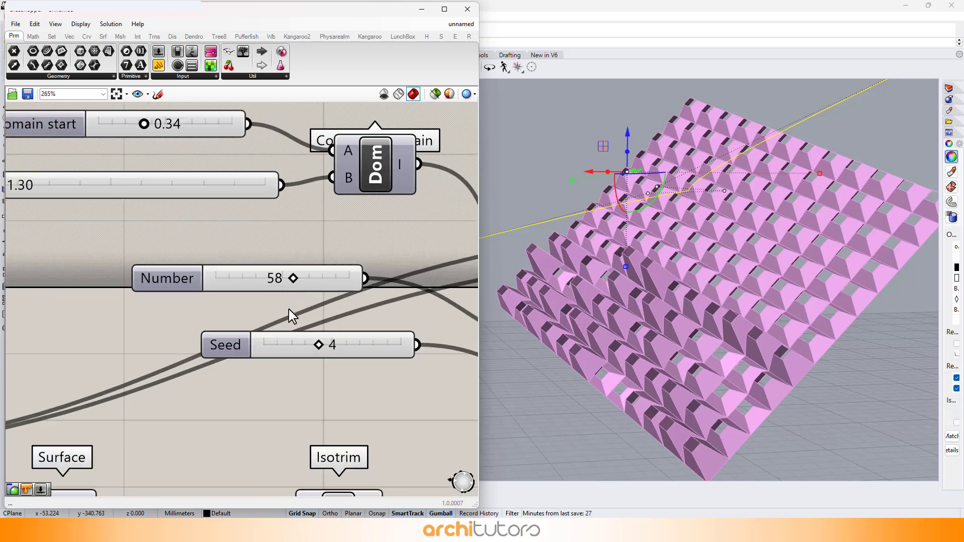
scroll(296, 290, "up", 1)
left_click_drag(290, 277, 347, 277)
right_click_drag(767, 263, 646, 179)
scroll(646, 180, "down", 3)
scroll(778, 295, "up", 6)
right_click_drag(778, 295, 741, 291)
scroll(740, 291, "down", 3)
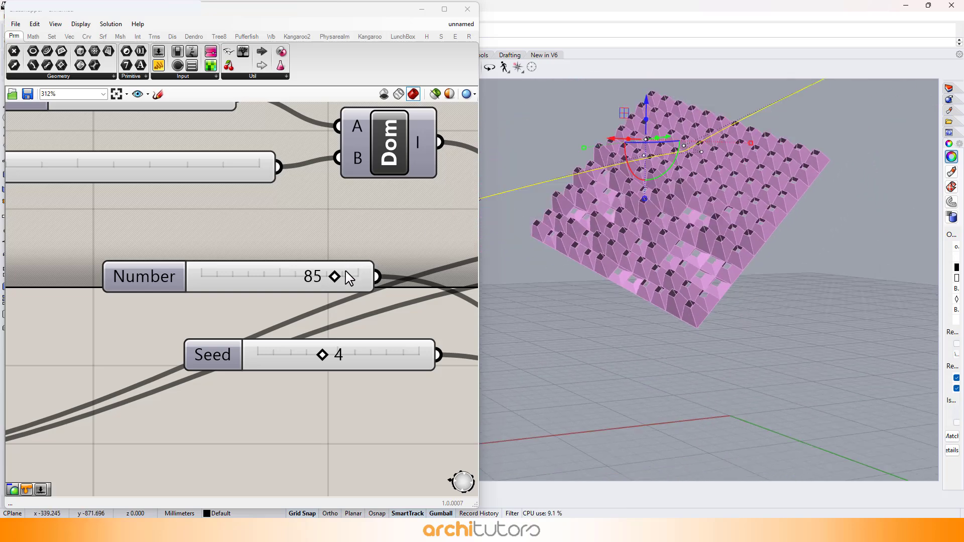
left_click_drag(352, 278, 326, 274)
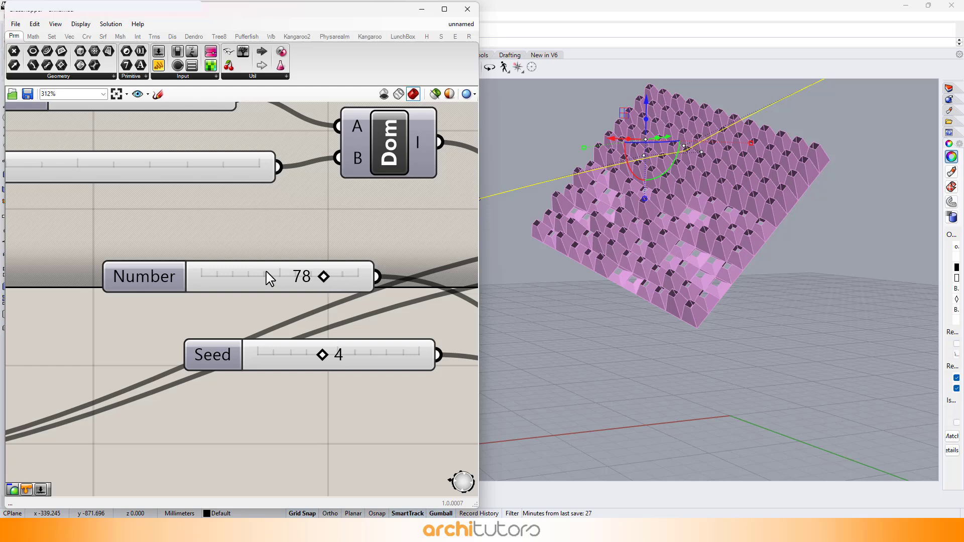
scroll(240, 276, "down", 2)
left_click_drag(305, 335, 325, 332)
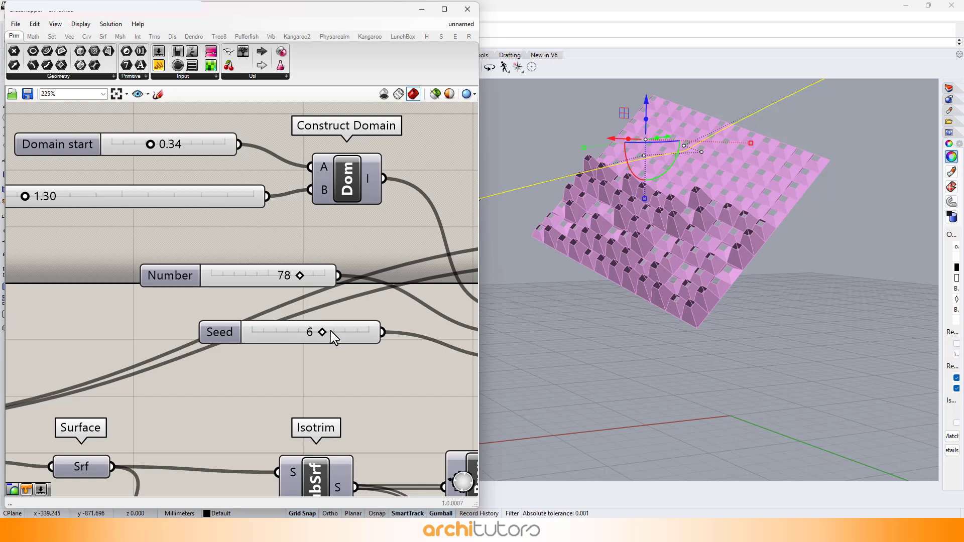
Add a number slider with the value 150 and connect it to the Random component's N input.
right_click_drag(331, 331, 258, 346)
scroll(258, 346, "down", 2)
scroll(259, 328, "up", 2)
double_click(156, 251)
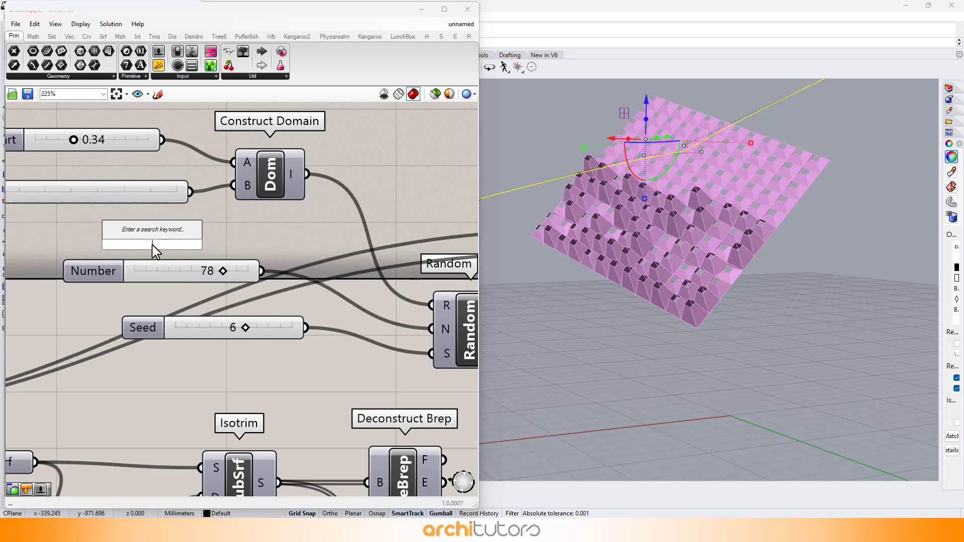
type("150")
key("Return")
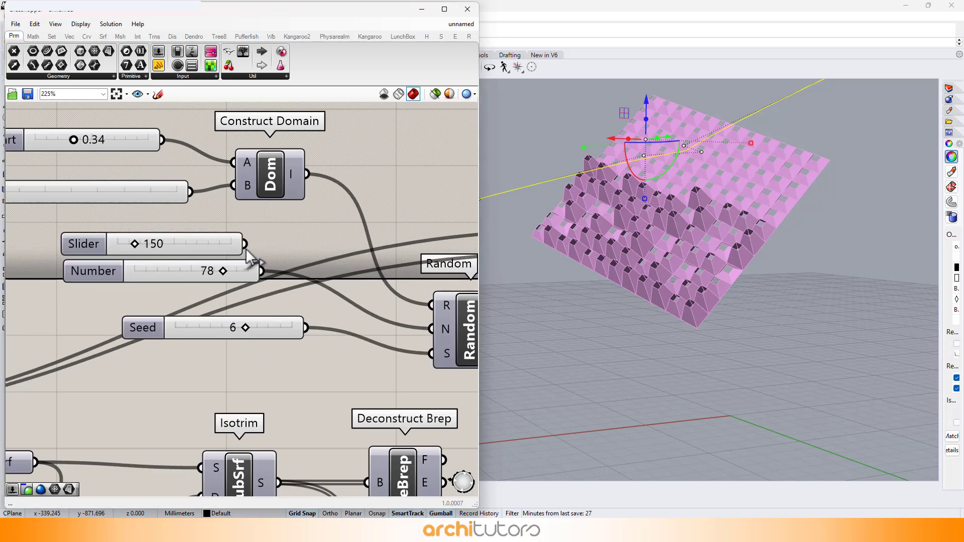
left_click_drag(245, 244, 431, 329)
Set the Random component's Number slider to 230 and its Seed slider to 1.
right_click_drag(125, 232, 233, 246)
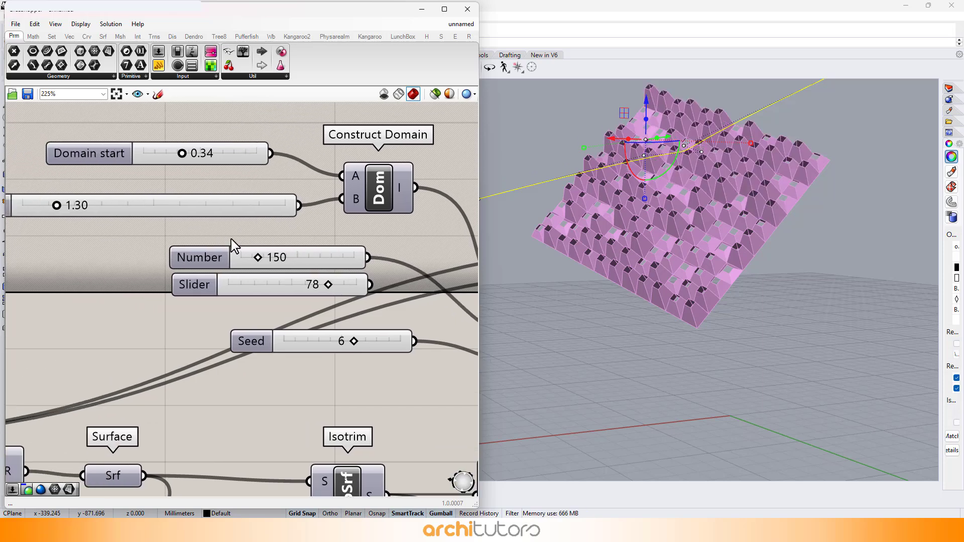
scroll(230, 238, "up", 2)
scroll(238, 253, "down", 2)
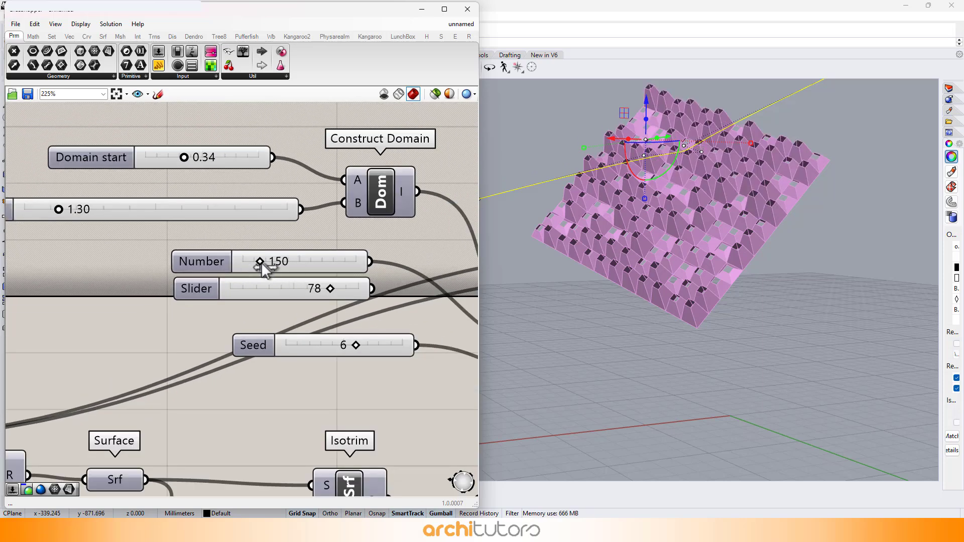
left_click_drag(252, 261, 270, 260)
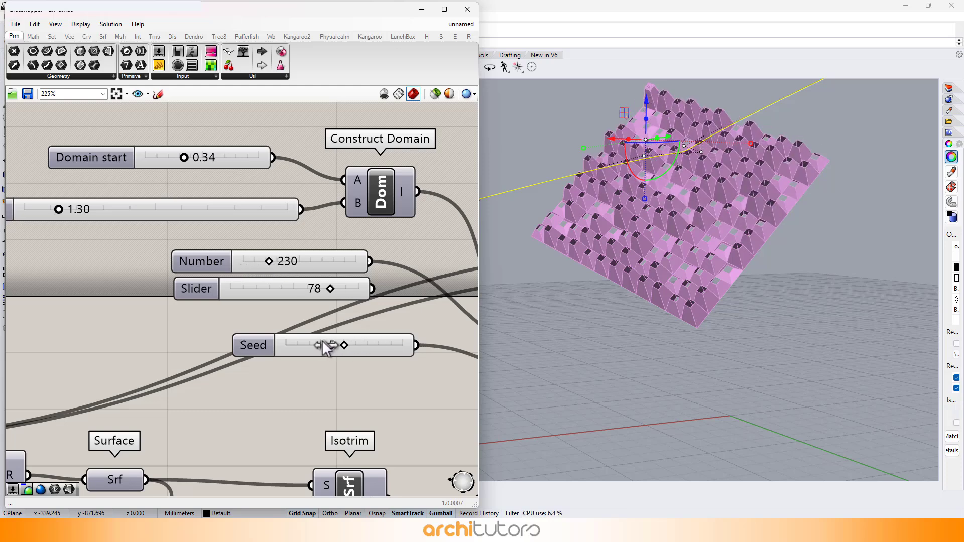
left_click_drag(326, 347, 298, 345)
mouse_move(667, 217)
right_mouse_down()
mouse_move(627, 231)
mouse_move(646, 195)
mouse_move(667, 191)
mouse_move(678, 204)
mouse_move(674, 227)
right_mouse_up()
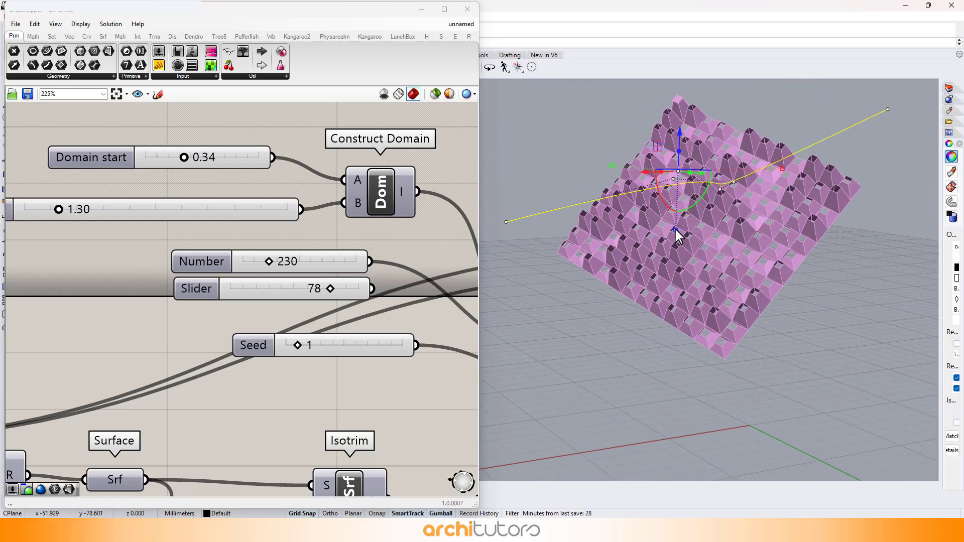
Set the slider feeding the Minimum component's B input to 3.28.
scroll(293, 260, "down", 4)
right_click_drag(295, 355, 150, 222)
right_click_drag(299, 376, 174, 204)
scroll(385, 383, "up", 3)
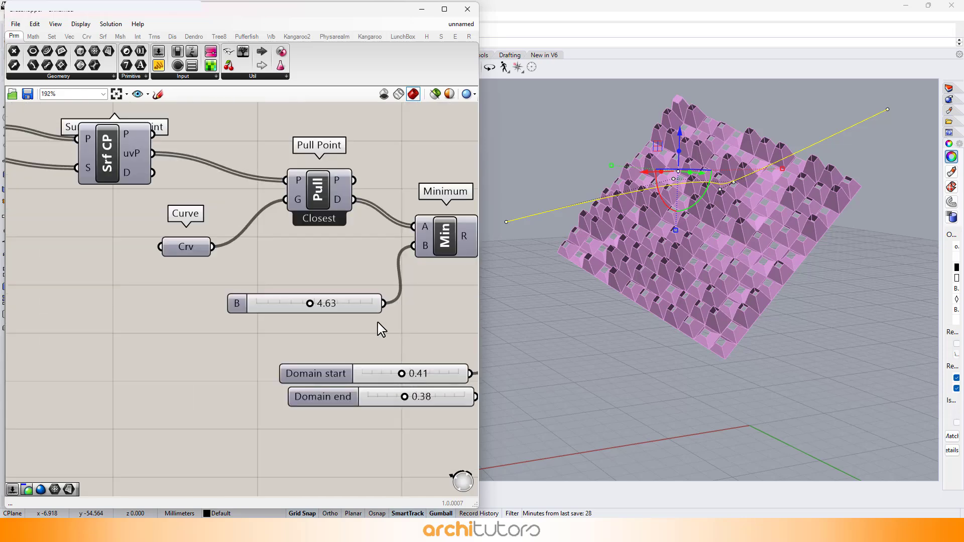
scroll(369, 311, "up", 2)
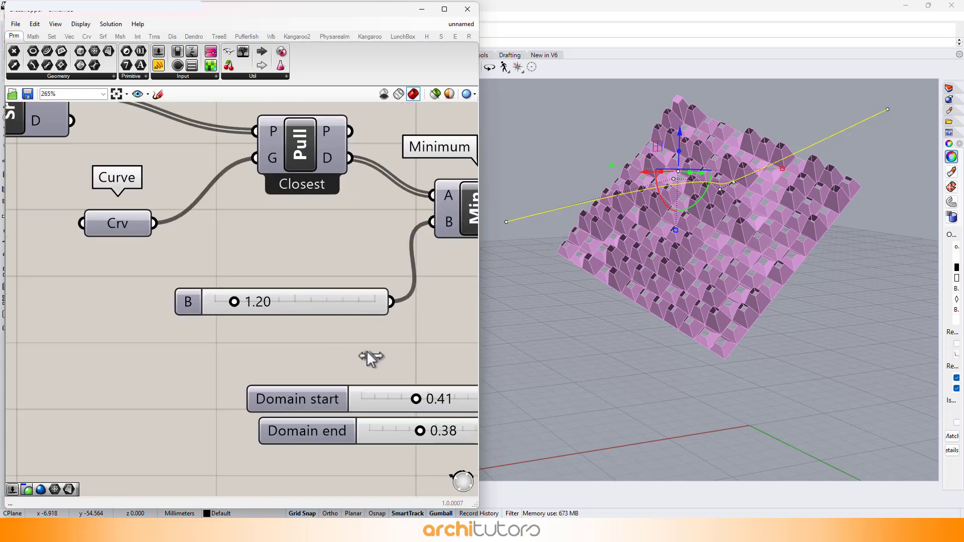
right_click_drag(352, 342, 198, 306)
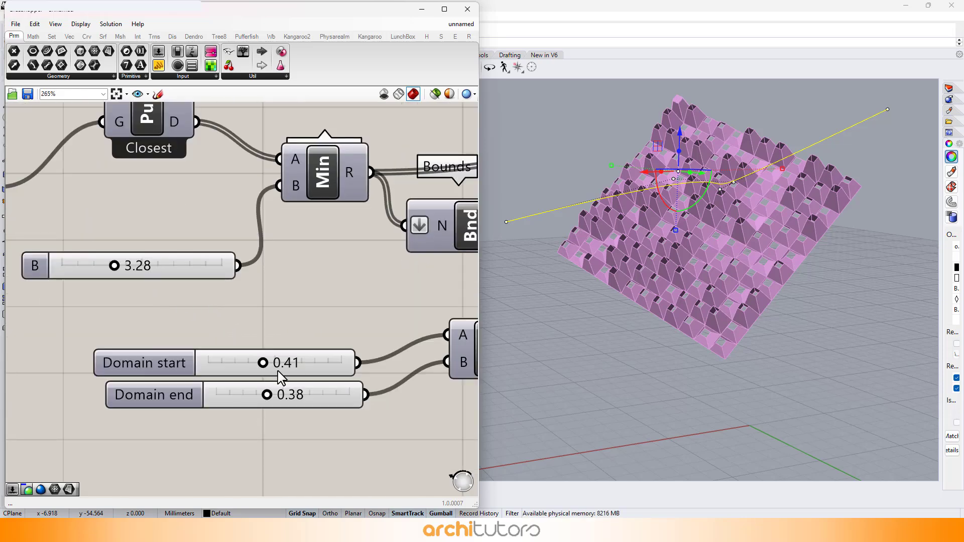
Adjust the target domain for the remapped scale factors to a start of 0.13 and an end of 0.71.
left_click_drag(262, 370, 305, 362)
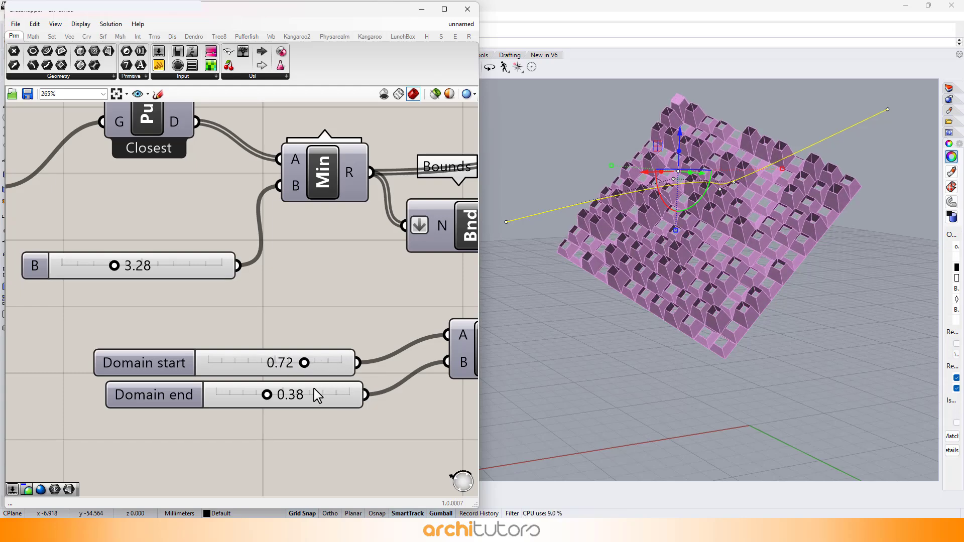
left_click_drag(265, 396, 292, 395)
left_click_drag(304, 362, 246, 370)
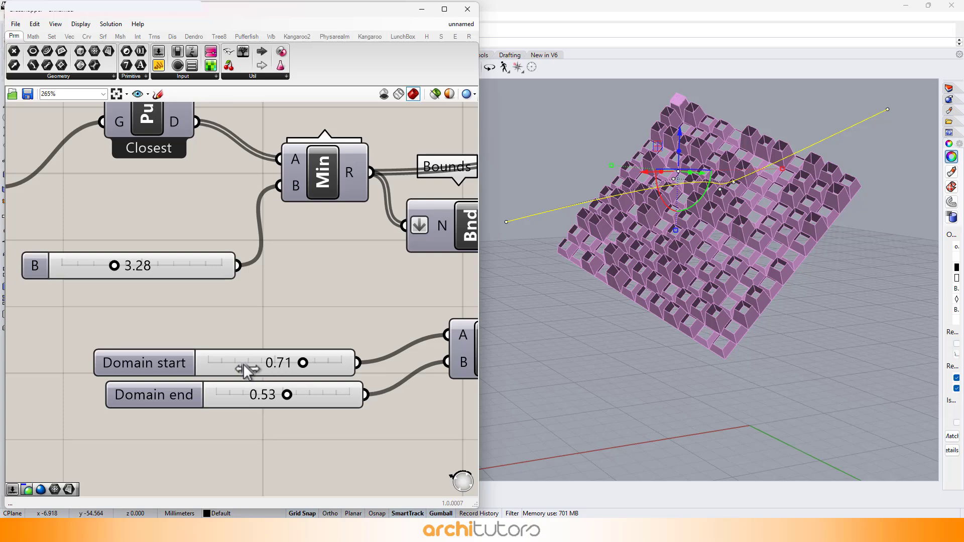
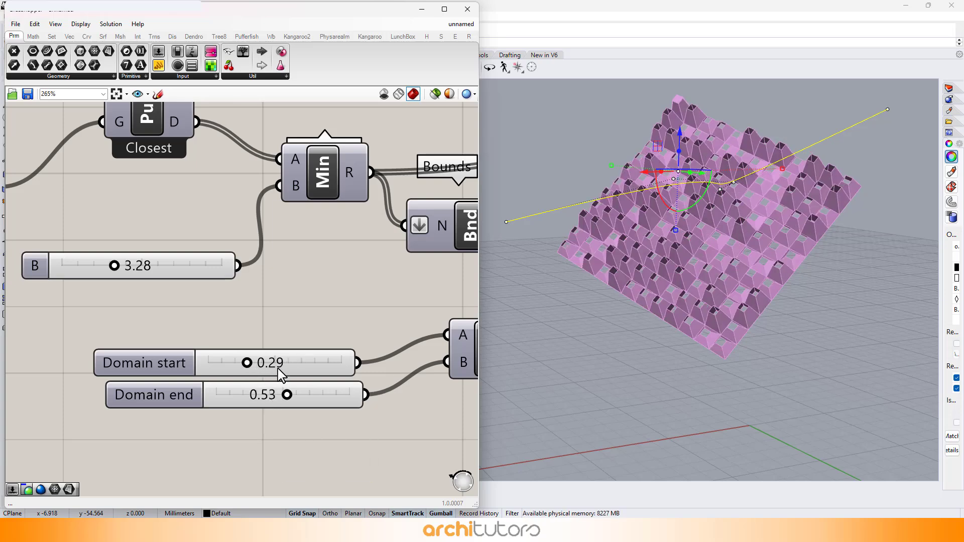
left_click_drag(254, 362, 208, 365)
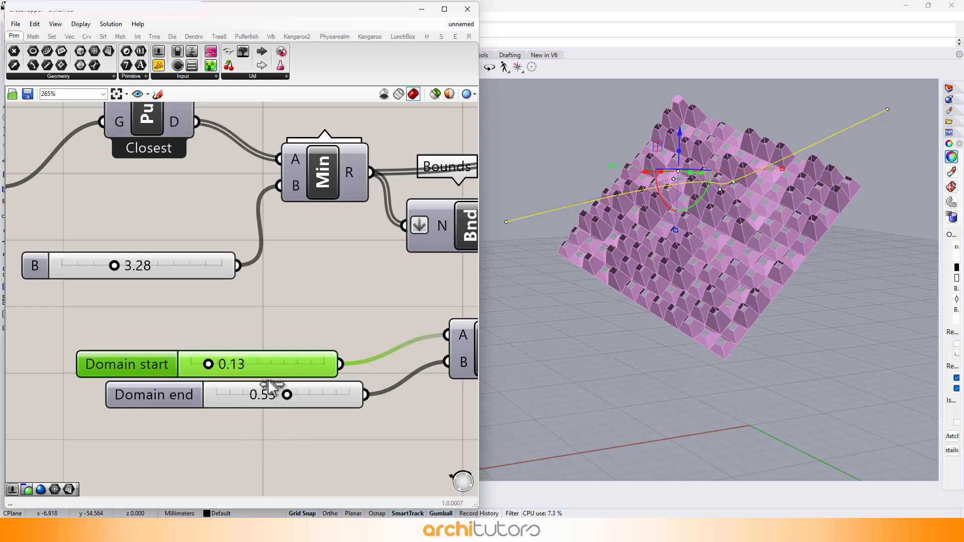
left_click(312, 395)
left_click_drag(311, 396, 308, 396)
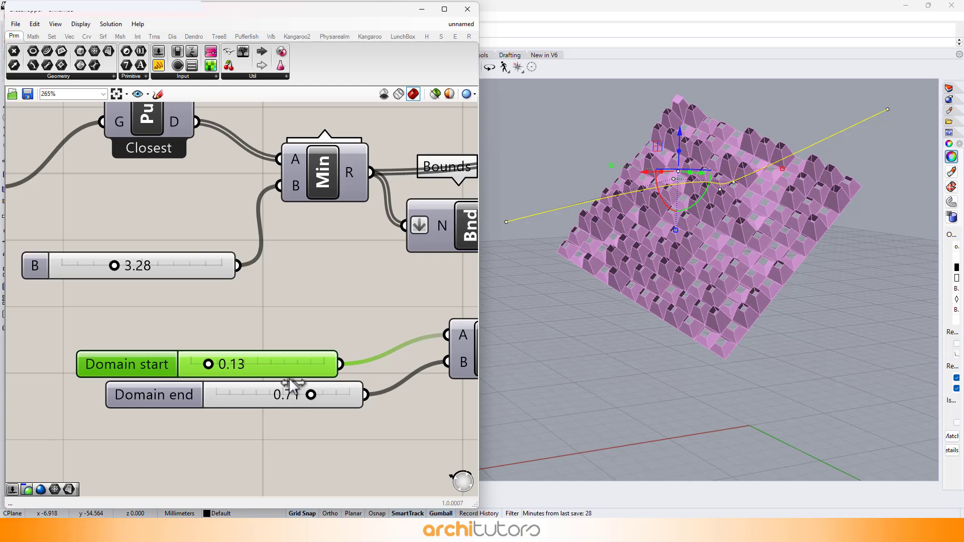
Add a Deconstruct Brep component fed by Loft's output and delete the Custom Preview component.
scroll(222, 296, "down", 10)
scroll(307, 256, "up", 10)
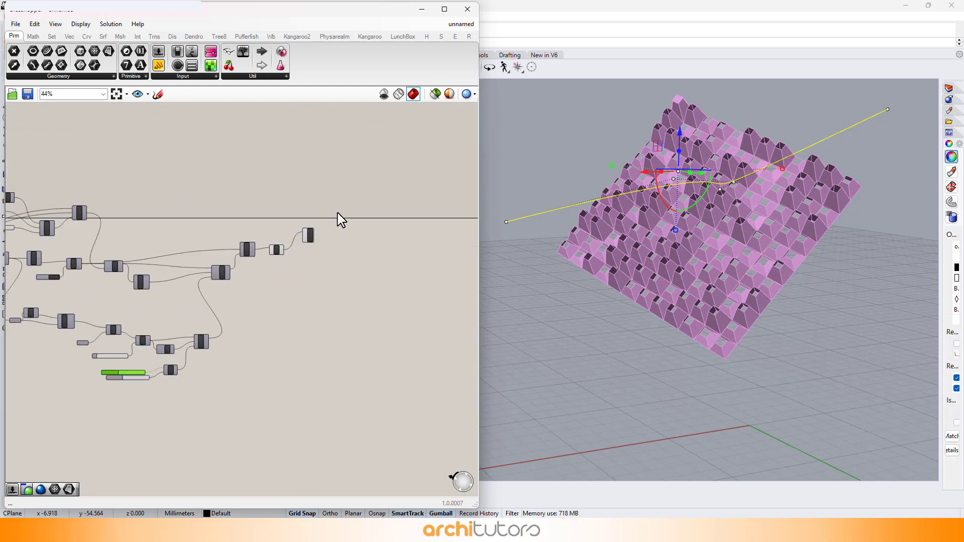
double_click(305, 264)
type("DEBR")
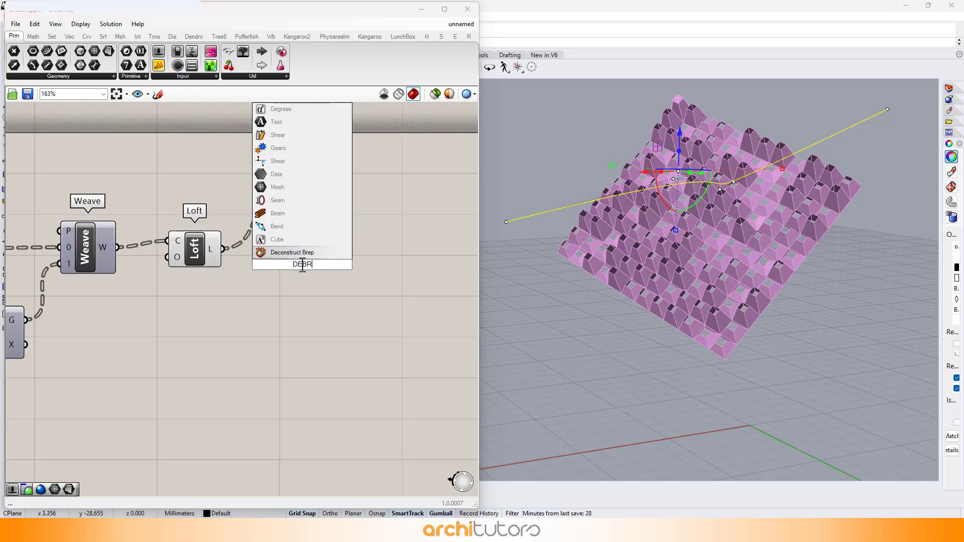
left_click(297, 253)
left_click_drag(222, 249, 314, 266)
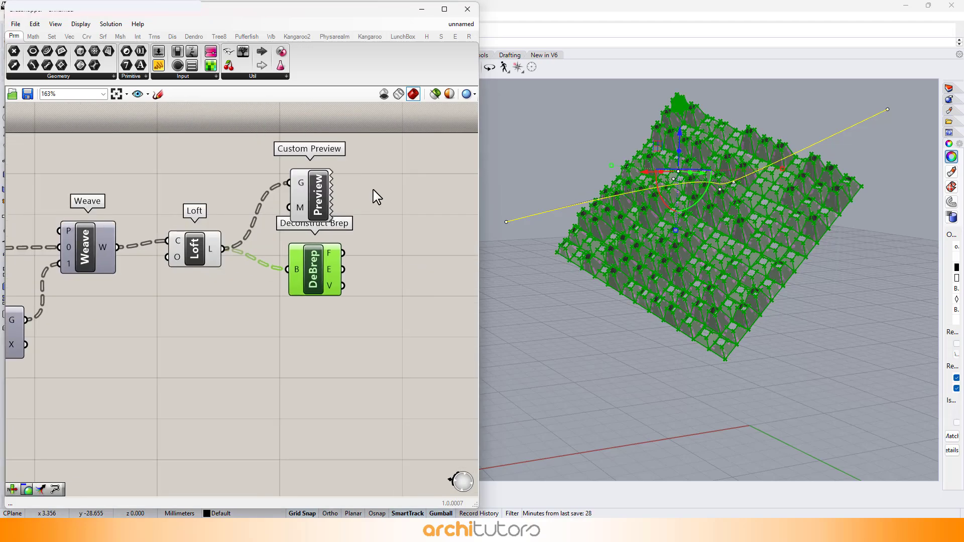
left_click_drag(375, 183, 290, 203)
key("Delete")
Add a Mesh Surface component and connect Deconstruct Brep's F output to its S input.
right_click_drag(362, 248, 325, 243)
double_click(322, 238)
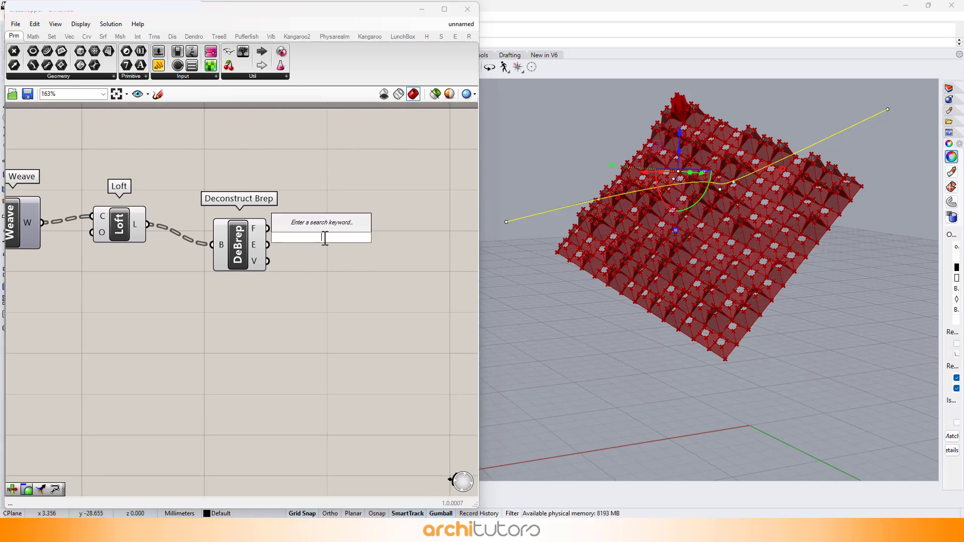
type("MES")
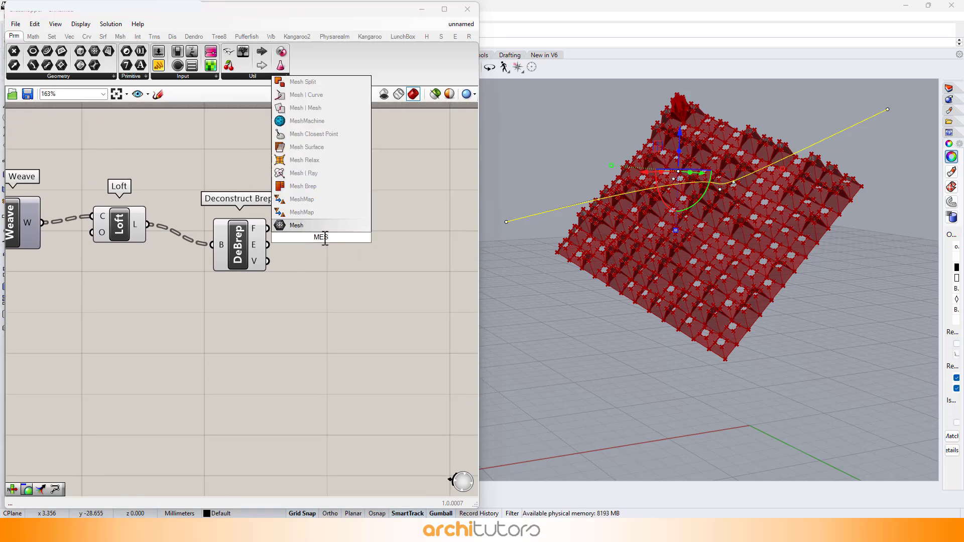
key("BackSpace")
key("BackSpace")
key("BackSpace")
type("SURFA")
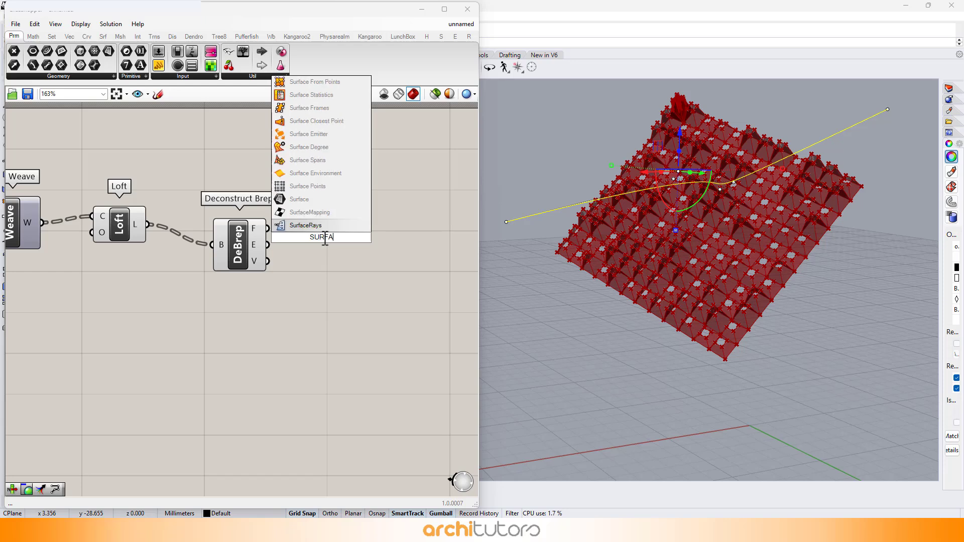
type("CE")
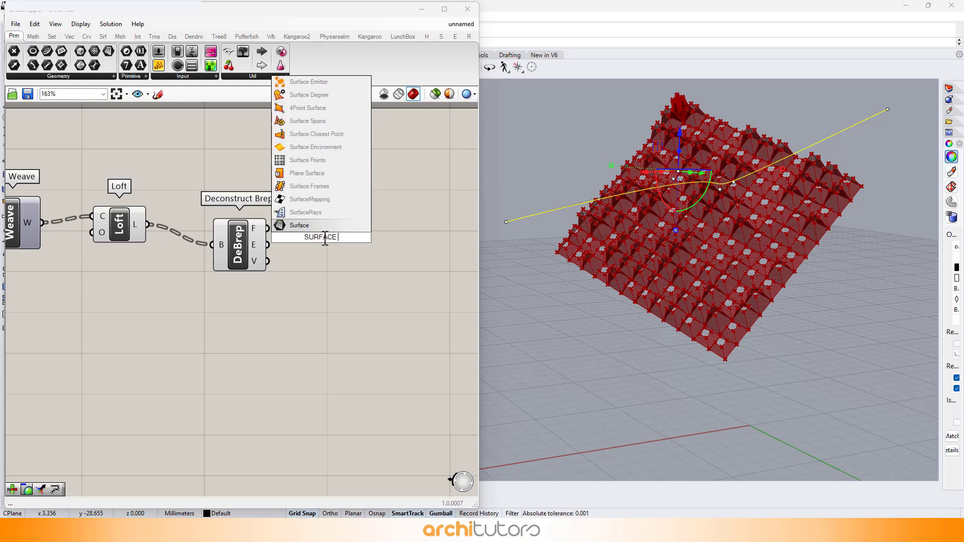
type(" ME")
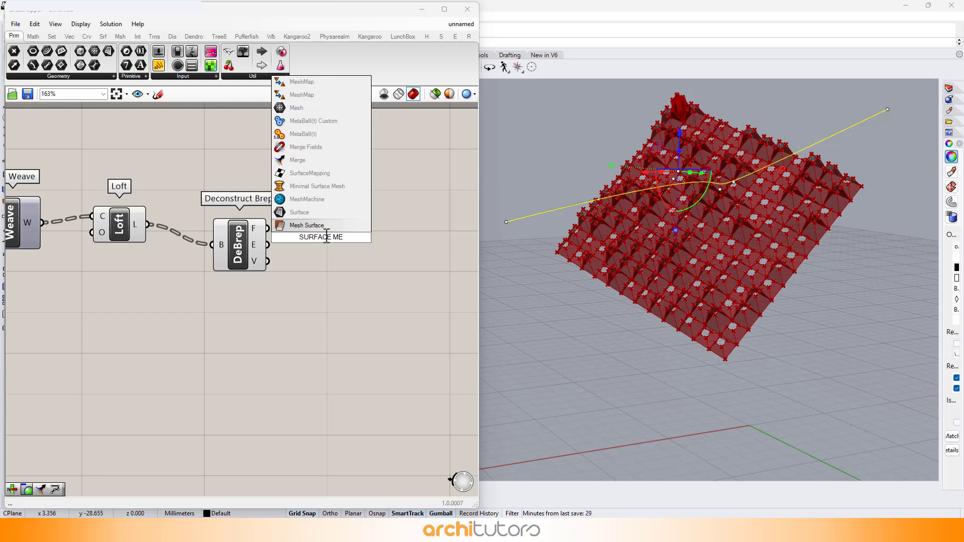
left_click(325, 226)
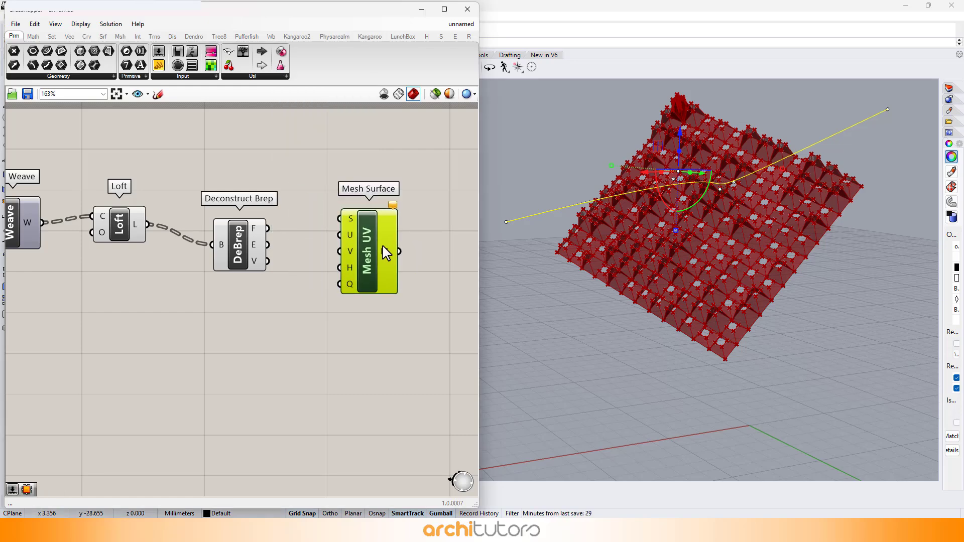
left_click(324, 280)
left_click_drag(269, 229, 349, 220)
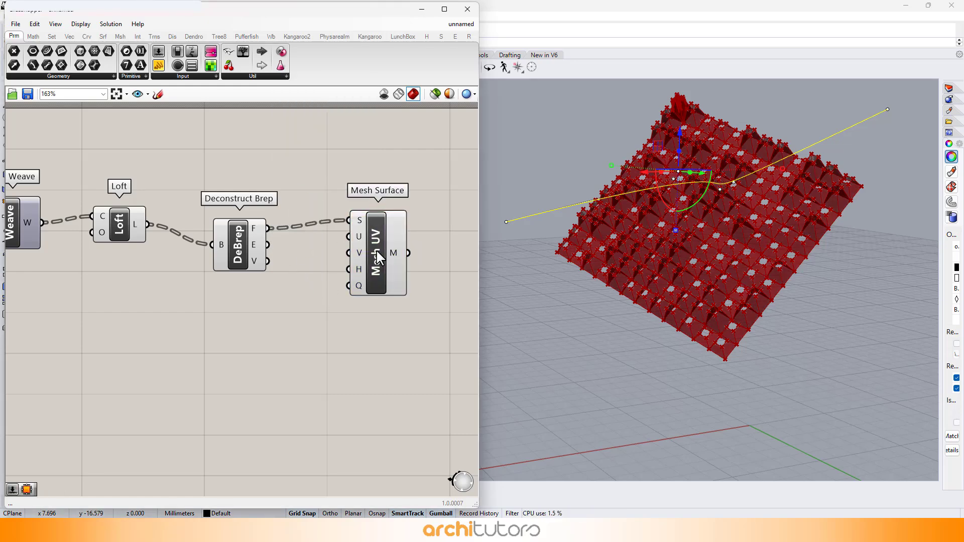
left_click_drag(372, 252, 380, 261)
Add a number slider with value 1 and connect it to Mesh Surface's U and V inputs.
left_click(297, 317)
double_click(278, 324)
type("1")
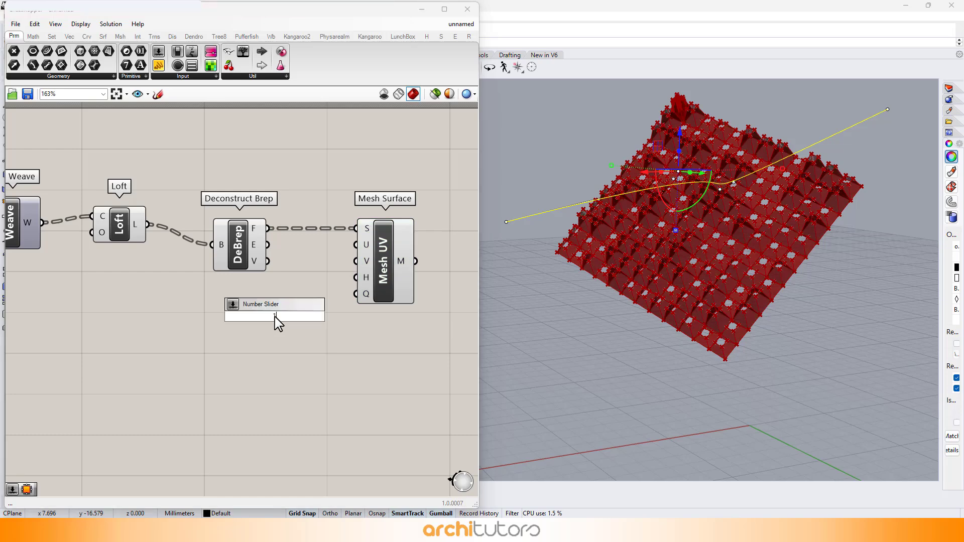
key("Return")
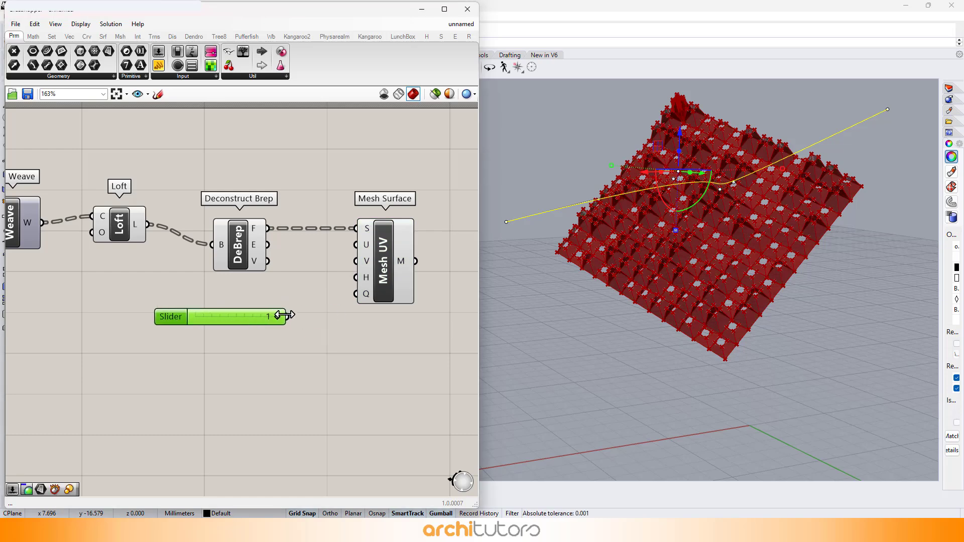
left_click_drag(356, 258, 356, 245)
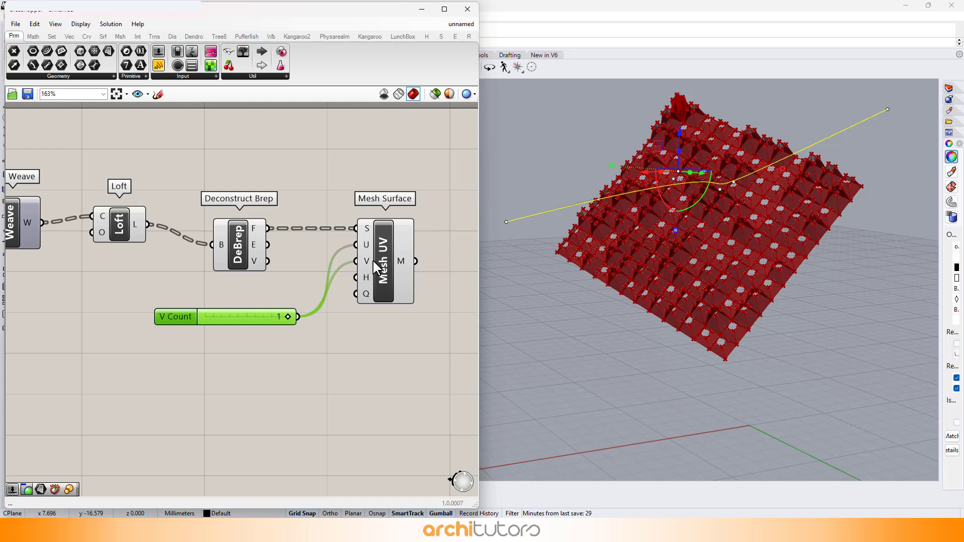
left_click(368, 351)
Add Weaverbird's Join Meshes and Weld component fed by Mesh Surface's M output.
right_click_drag(368, 351, 205, 334)
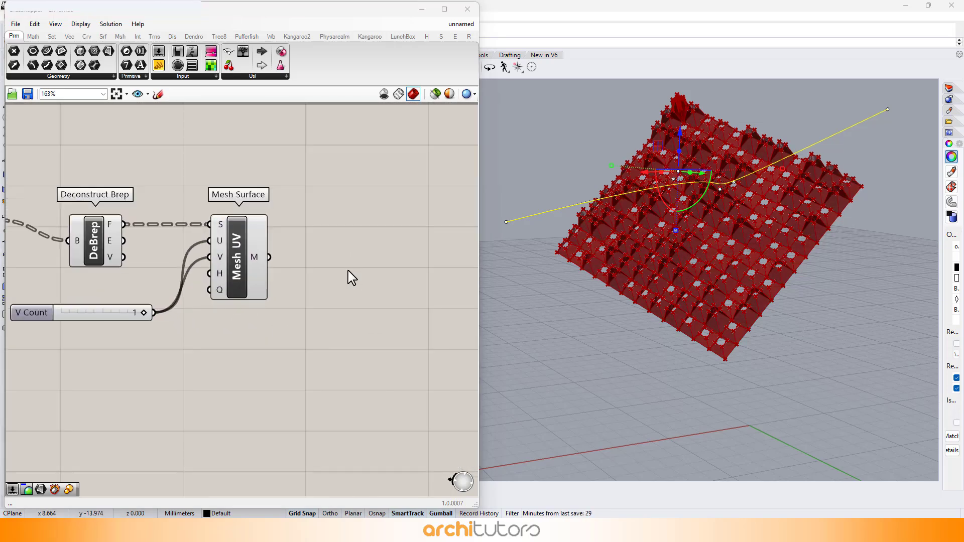
double_click(332, 269)
type("WBJOI")
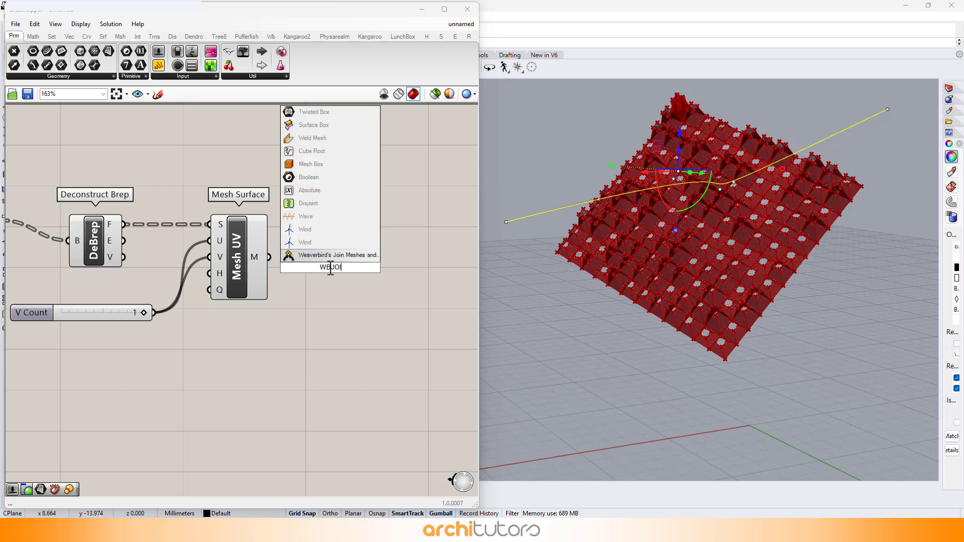
left_click(328, 255)
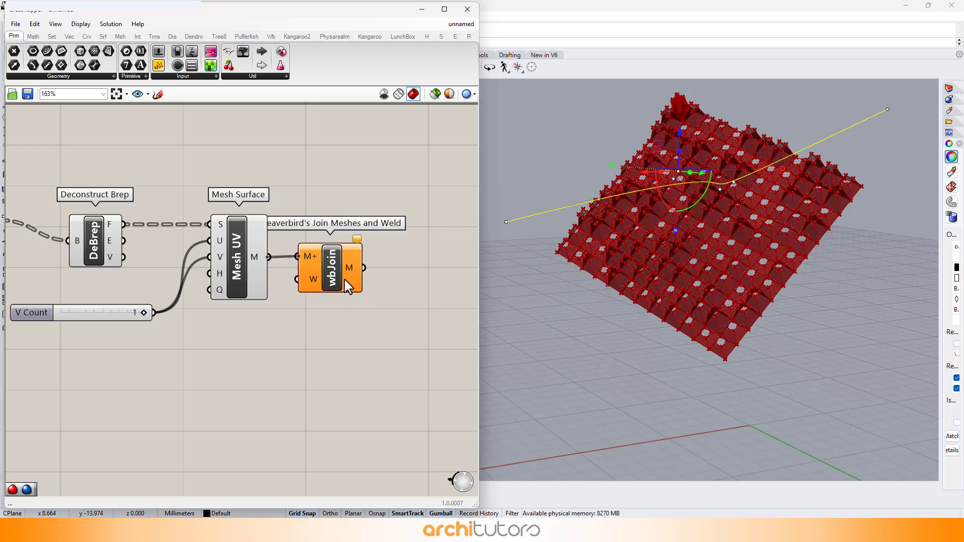
right_click_drag(411, 305, 349, 304)
left_click(300, 276)
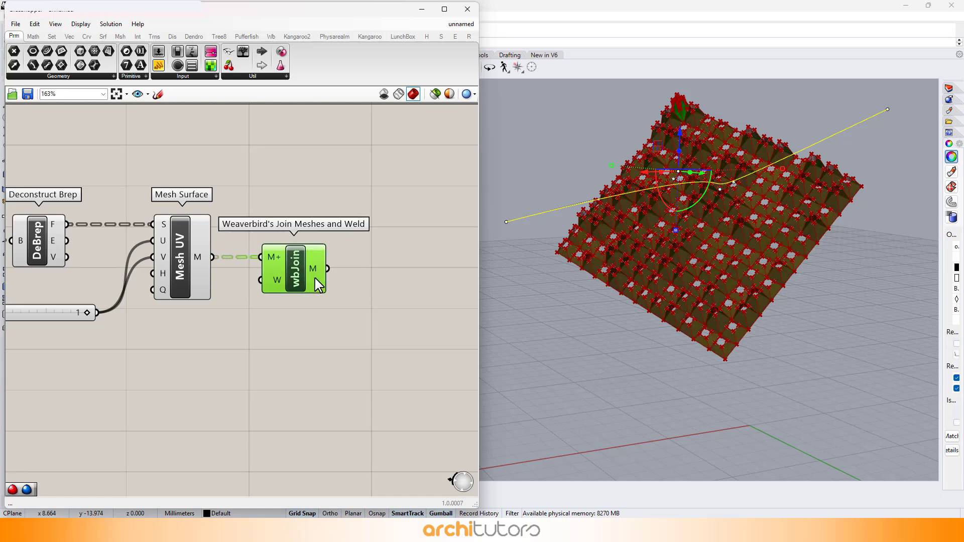
Hide the preview of the Weave, Loft, Deconstruct Brep and Mesh Surface components.
scroll(382, 271, "down", 6)
left_click_drag(308, 232, 182, 307)
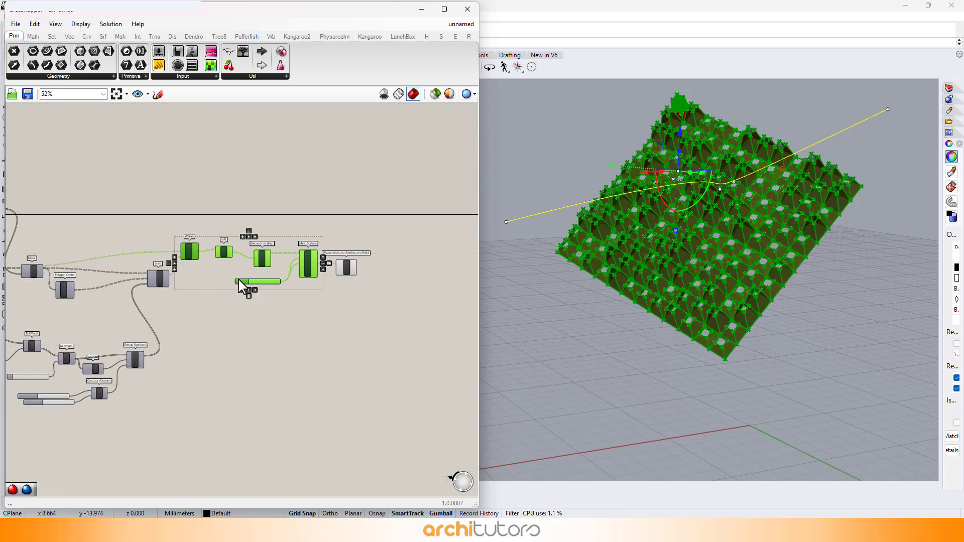
key("space")
left_click(266, 242)
Add a Mesh UnifyNormals component and feed it the joined mesh from wbJoin.
scroll(397, 251, "up", 6)
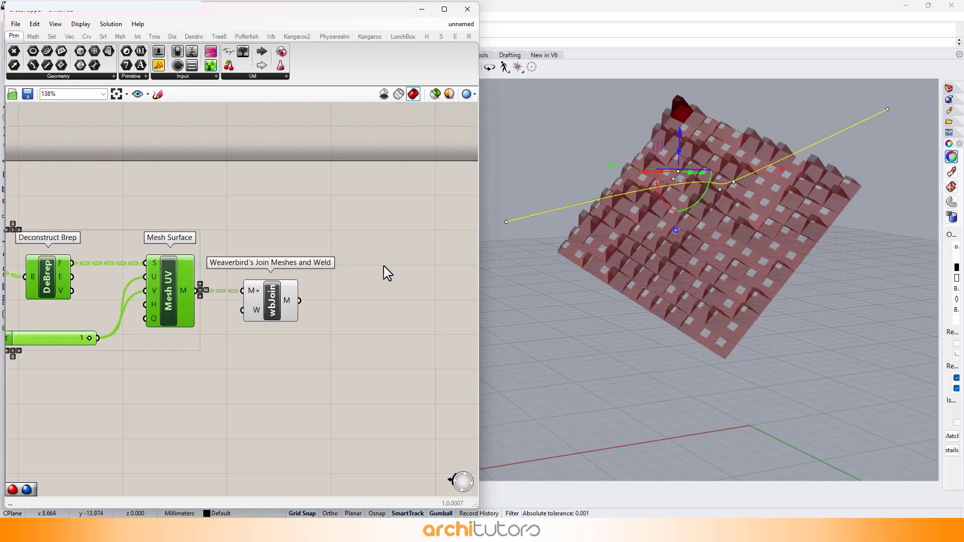
double_click(337, 325)
type("Unl")
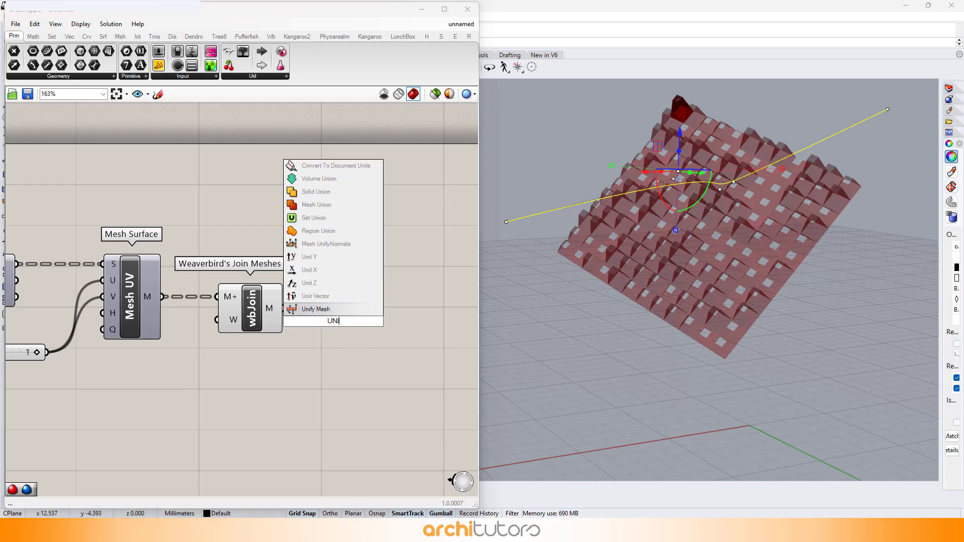
type("f")
left_click(334, 296)
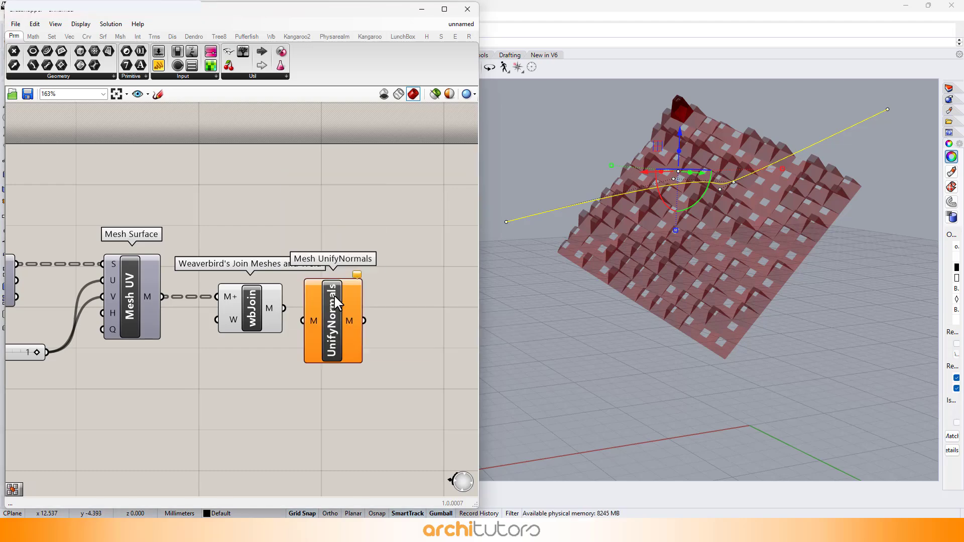
left_click_drag(287, 307, 304, 320)
left_click(337, 306)
Add Weaverbird's Mesh Thicken component and connect UnifyNormals' output to its M input.
scroll(401, 338, "down", 2)
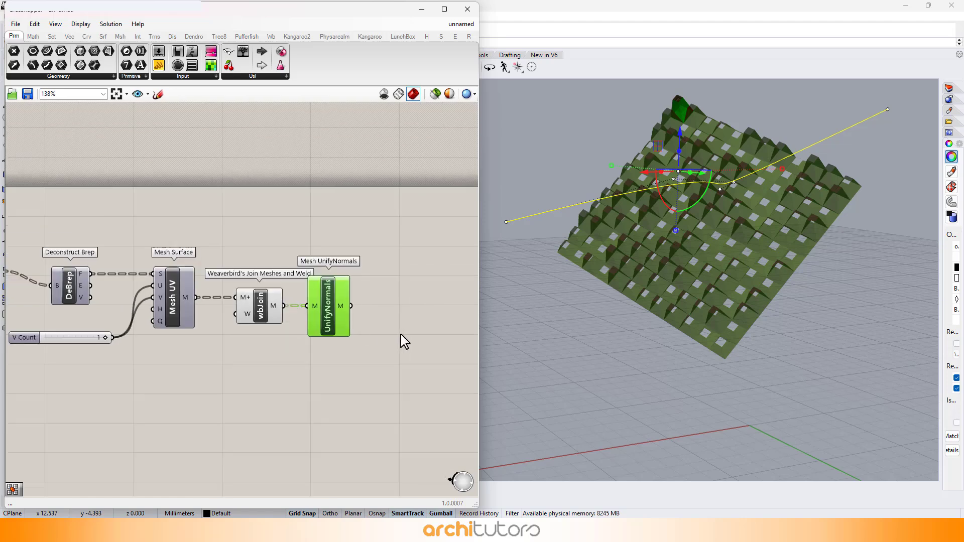
scroll(378, 313, "up", 3)
left_click(378, 312)
double_click(378, 312)
type("WB")
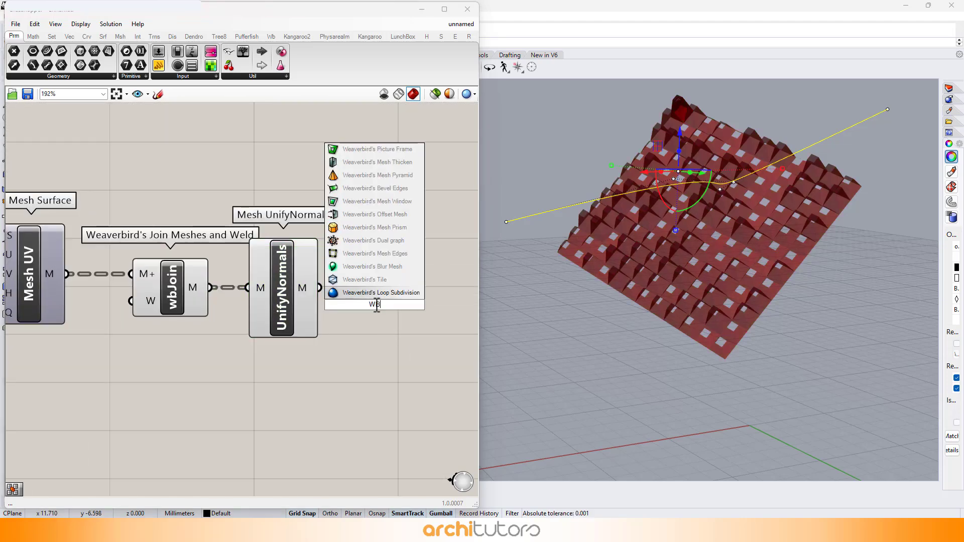
type(" RHI")
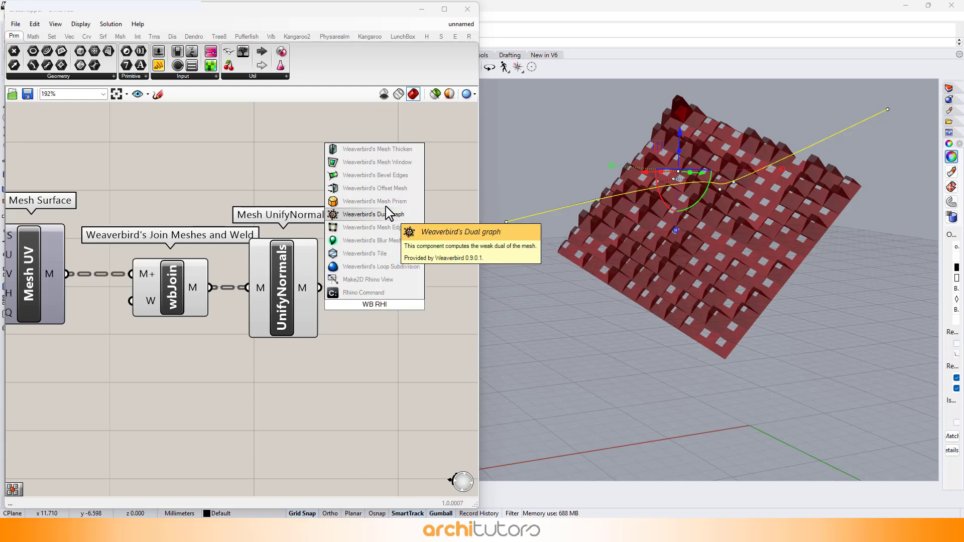
left_click(369, 150)
left_click_drag(346, 283, 320, 287)
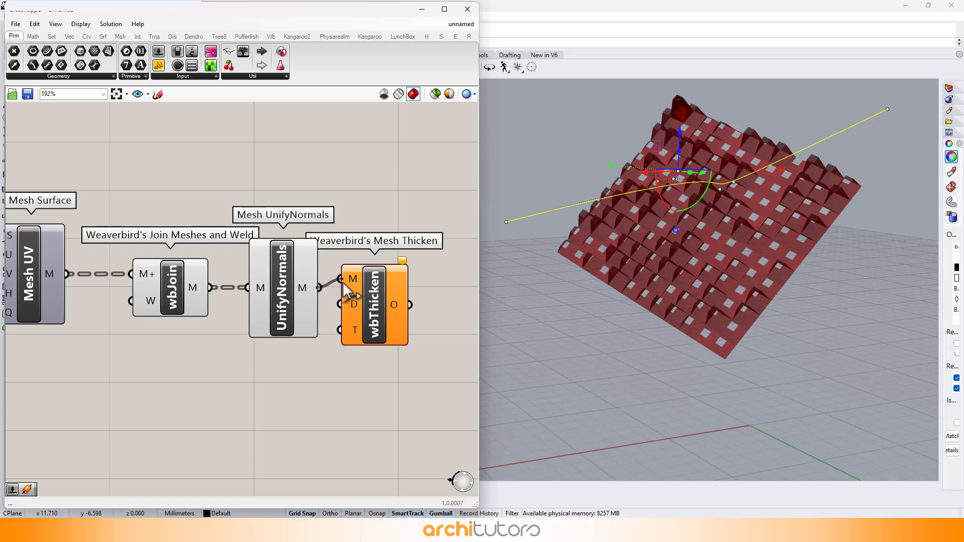
left_click_drag(374, 308, 423, 317)
Add a number slider set to 0 and connect it to Mesh Thicken's D input.
left_click(312, 453)
double_click(267, 429)
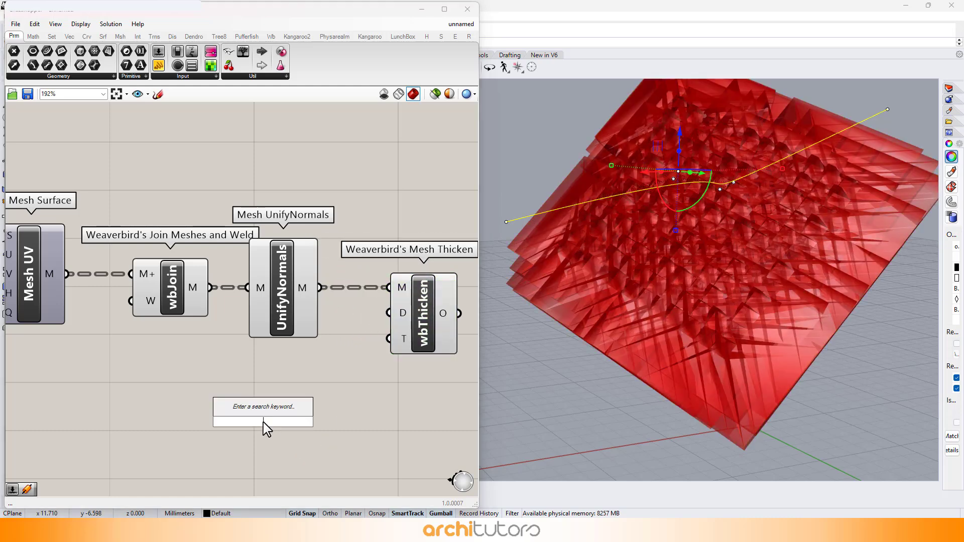
type("slider")
key("Return")
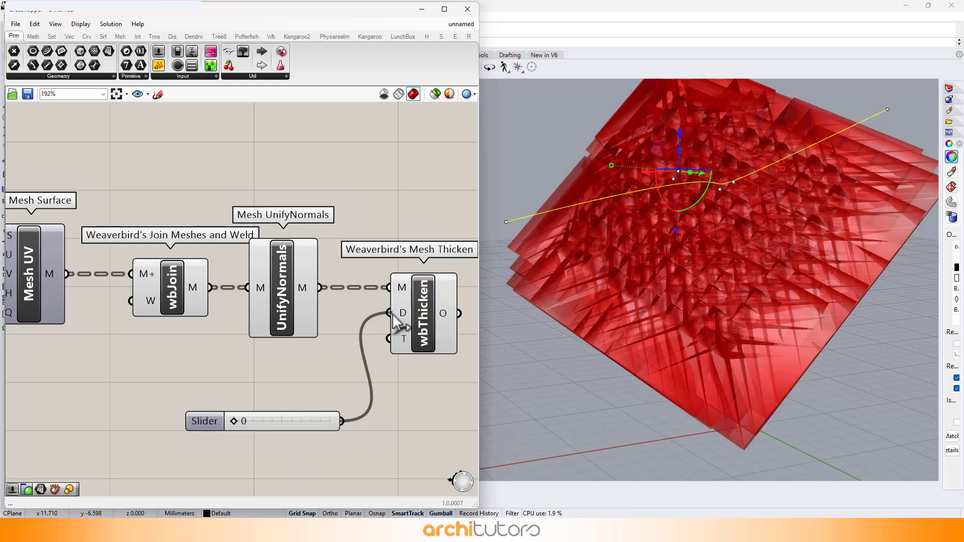
left_click_drag(393, 314, 393, 315)
left_click_drag(249, 422, 244, 423)
Add Weaverbird's Catmull-Clark Subdivision component and connect Mesh Thicken's O output to its M input.
scroll(239, 401, "down", 2)
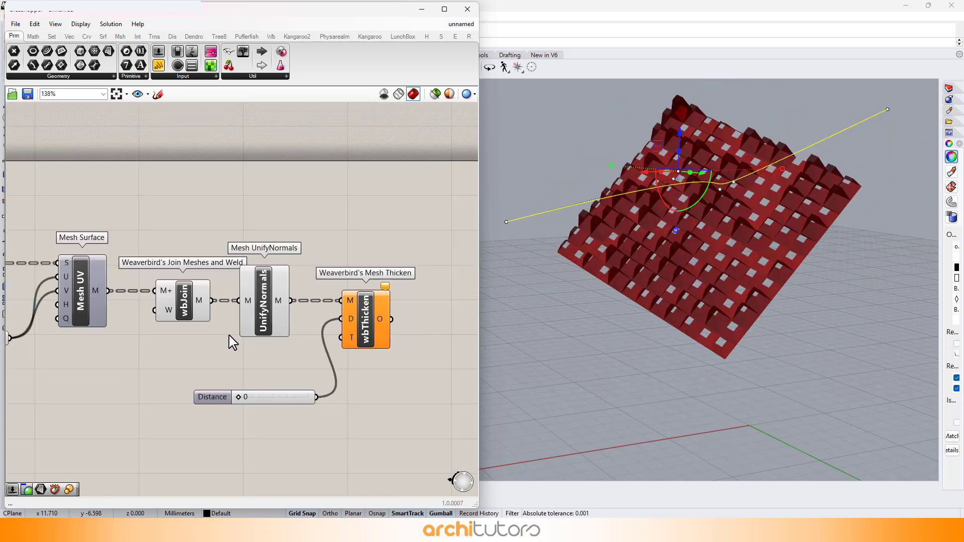
scroll(231, 340, "up", 2)
double_click(350, 299)
type("W")
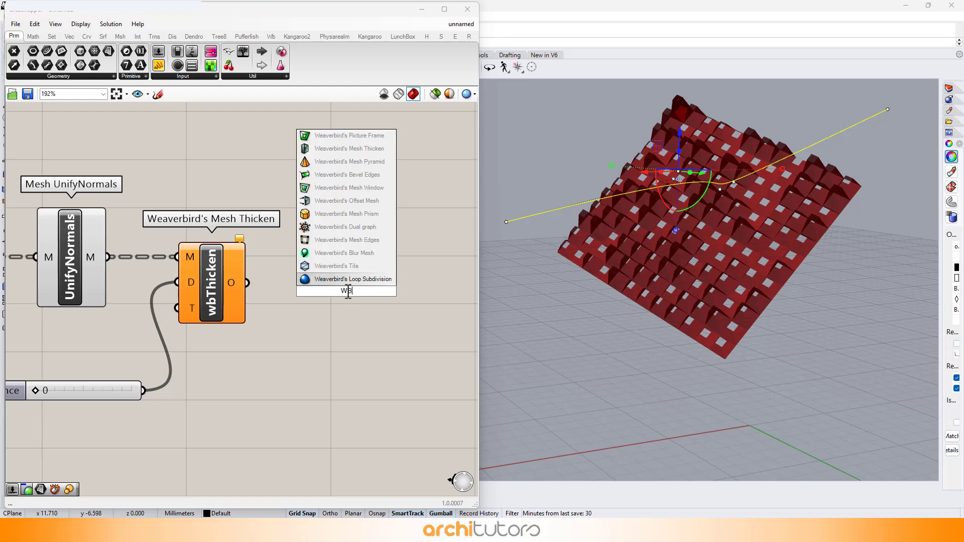
type("bcat")
left_click(346, 281)
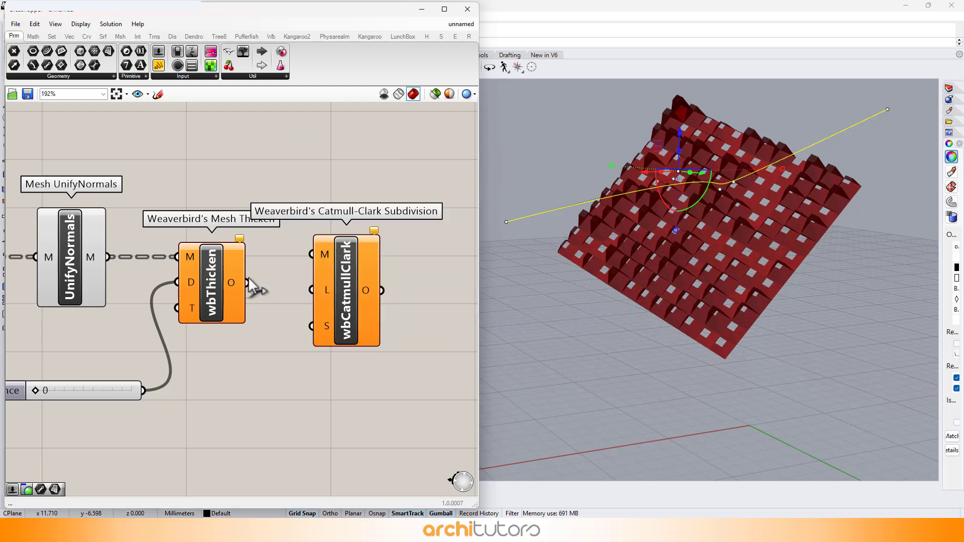
left_click_drag(248, 283, 313, 254)
left_click_drag(346, 286, 428, 294)
Add a number slider with value 3 and connect it to Catmull-Clark Subdivision's L input.
double_click(257, 385)
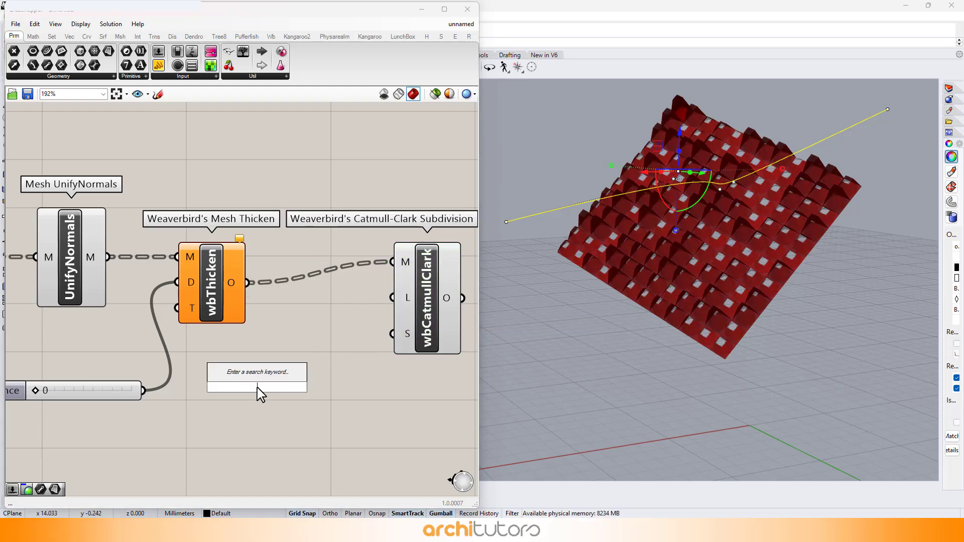
type("3")
key("Return")
left_click_drag(335, 386, 392, 333)
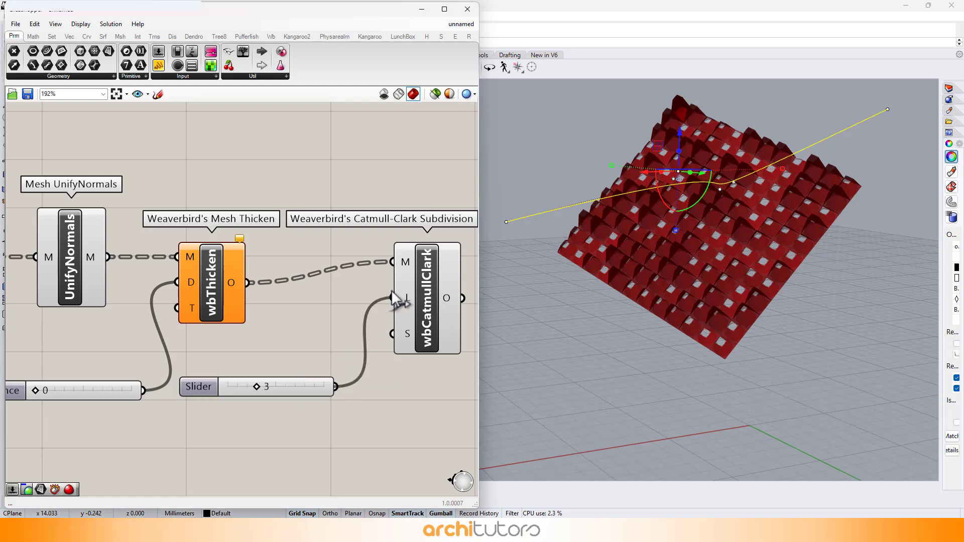
Hide the preview of the components feeding Catmull-Clark Subdivision, including wbJoin, UnifyNormals and wbThicken.
scroll(366, 222, "down", 6)
left_click_drag(159, 362, 122, 375)
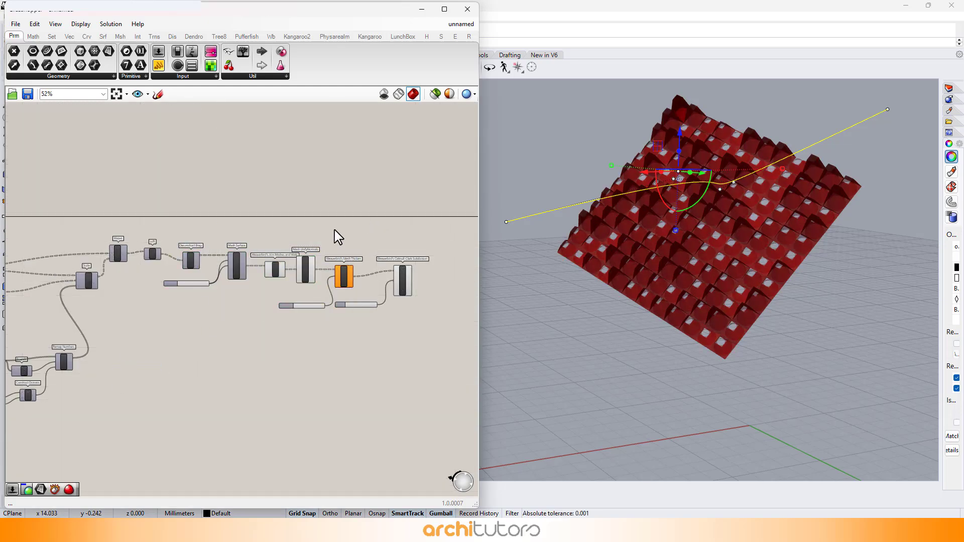
left_click_drag(338, 237, 76, 393)
key("space")
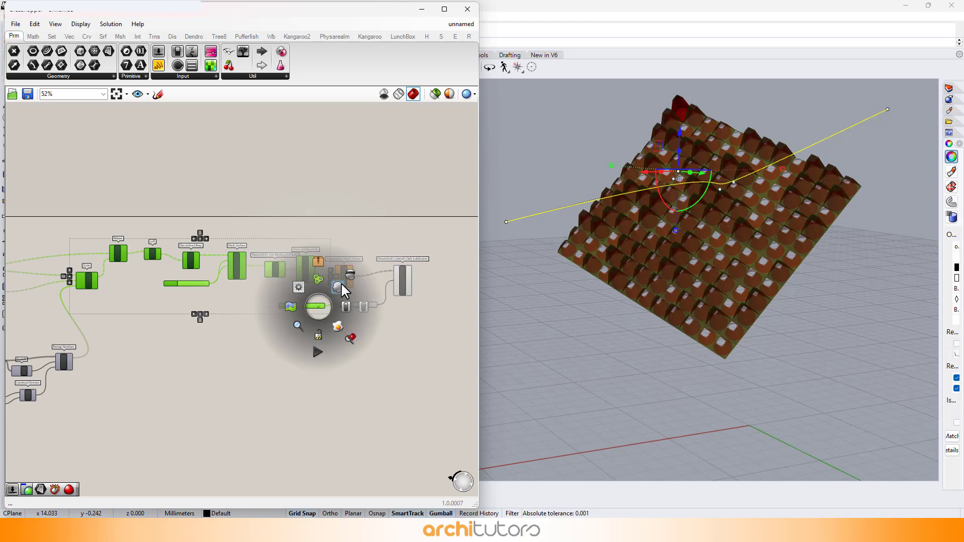
left_click_drag(359, 230, 225, 311)
key("space")
left_click(296, 405)
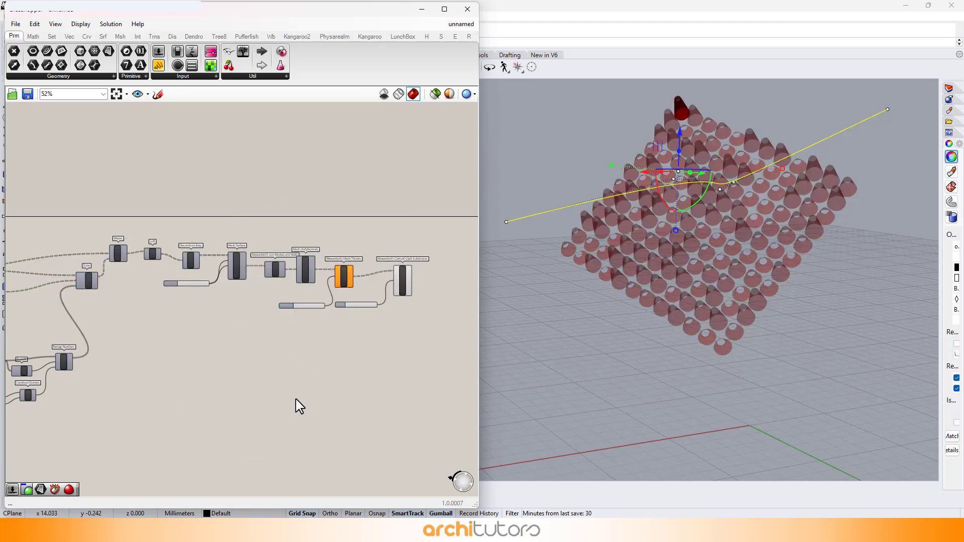
scroll(426, 278, "up", 6)
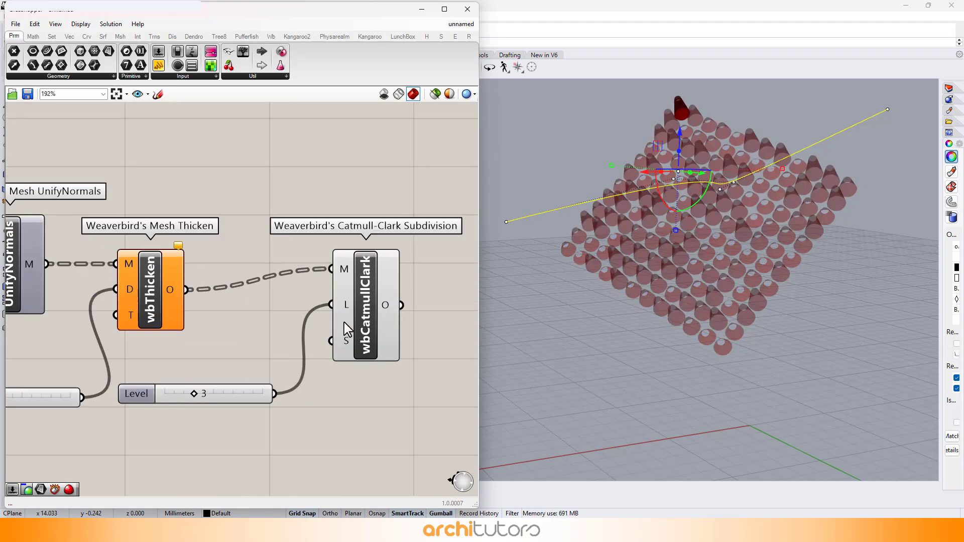
scroll(347, 331, "down", 2)
scroll(297, 394, "down", 2)
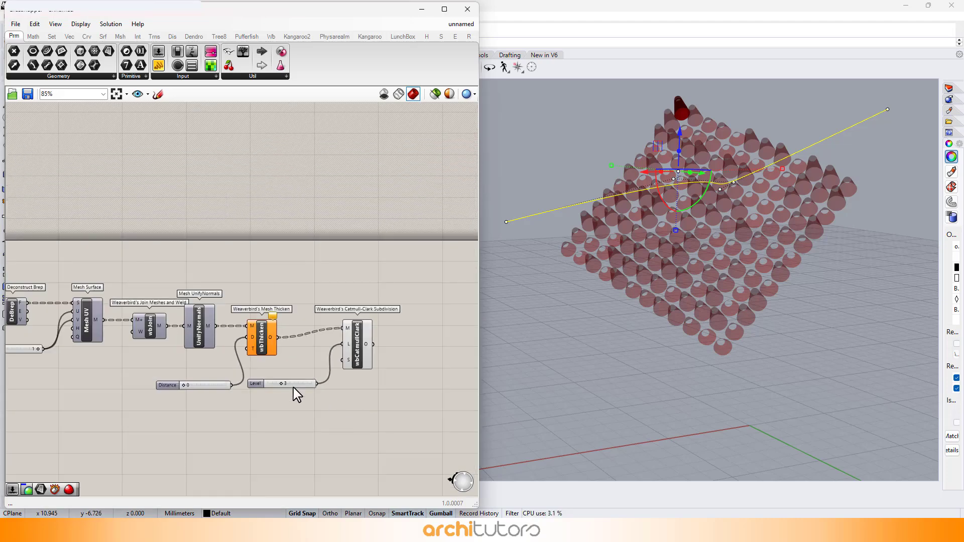
scroll(198, 333, "up", 4)
scroll(111, 332, "down", 2)
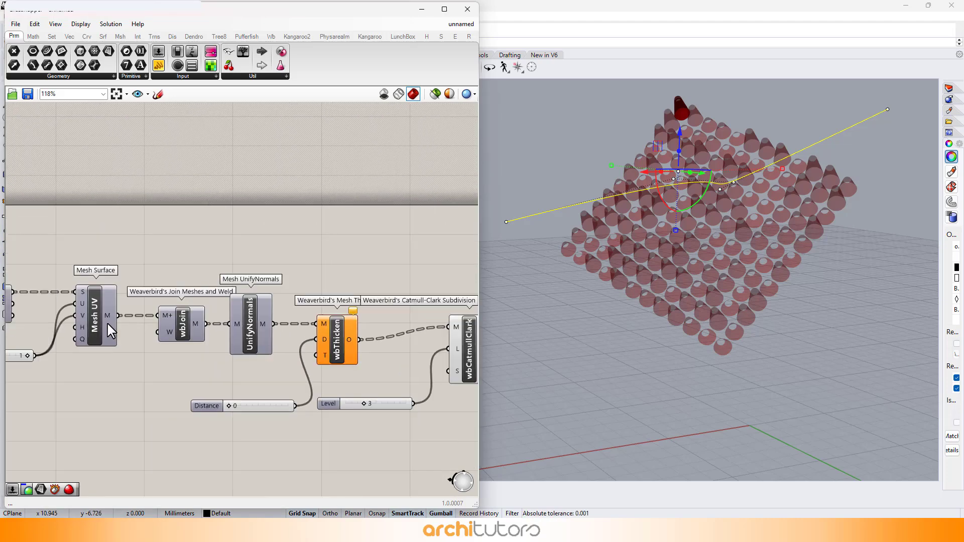
Flatten the M output of the Mesh Surface component feeding wbJoin.
scroll(105, 319, "up", 3)
right_click(109, 314)
left_click(133, 357)
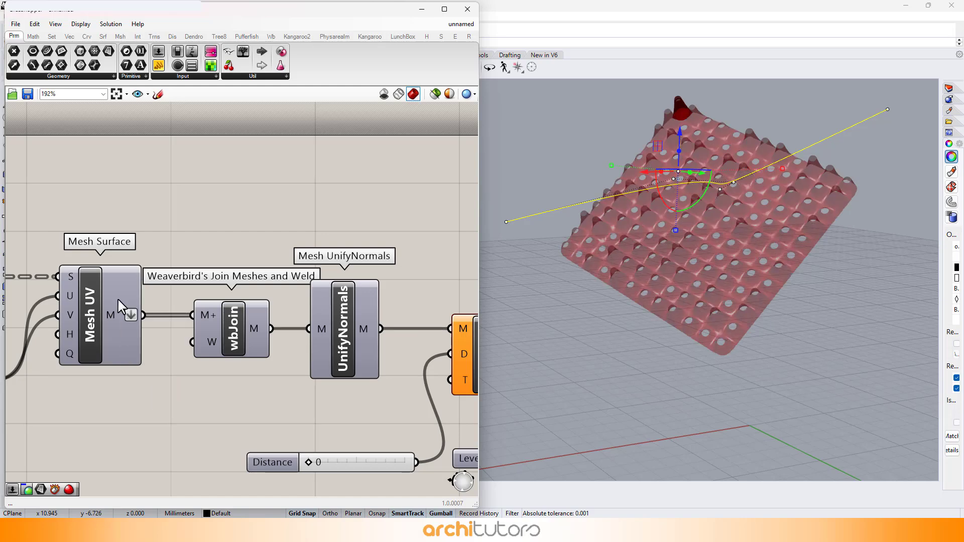
Add a Custom Preview component and connect Catmull-Clark Subdivision's O output to its G input.
scroll(134, 312, "down", 3)
scroll(380, 286, "up", 2)
scroll(380, 296, "up", 1)
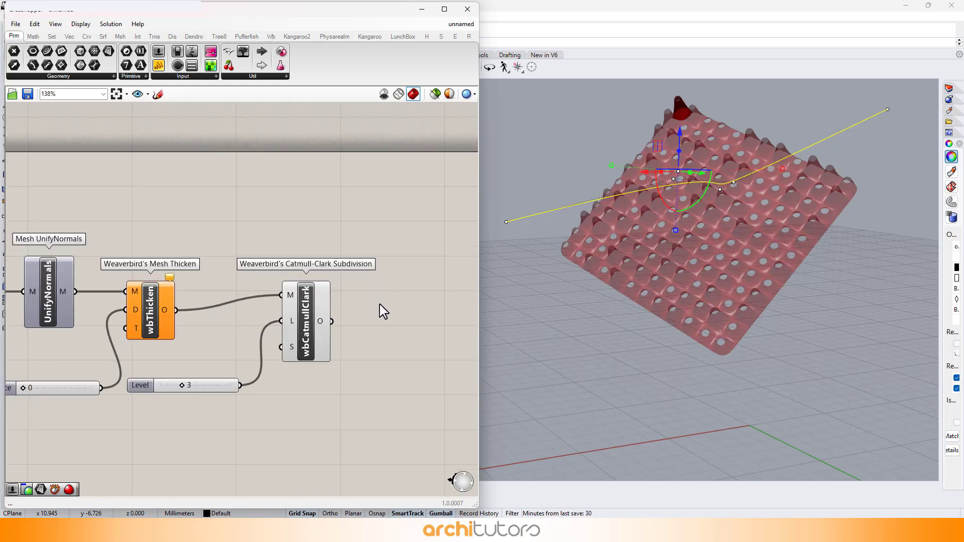
double_click(382, 308)
type("c")
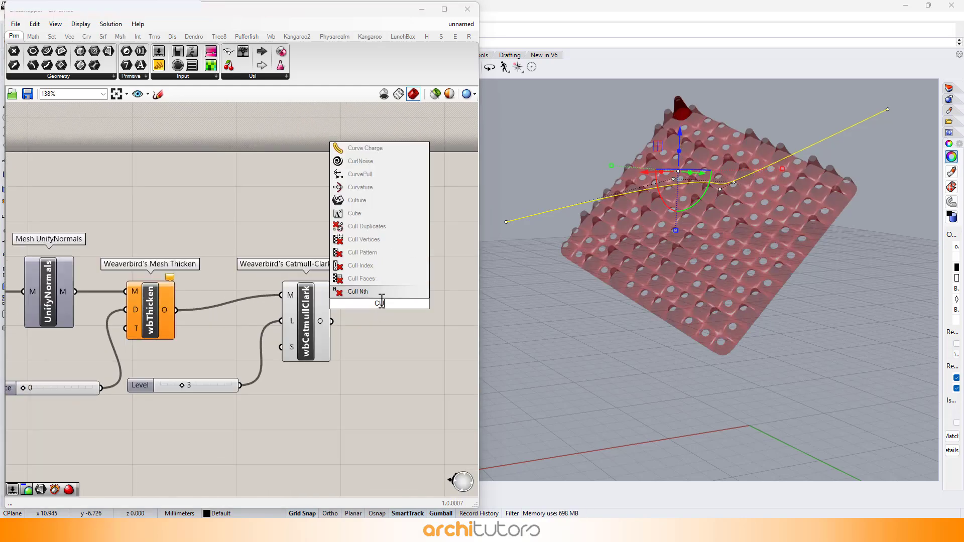
type("us pre")
key("Return")
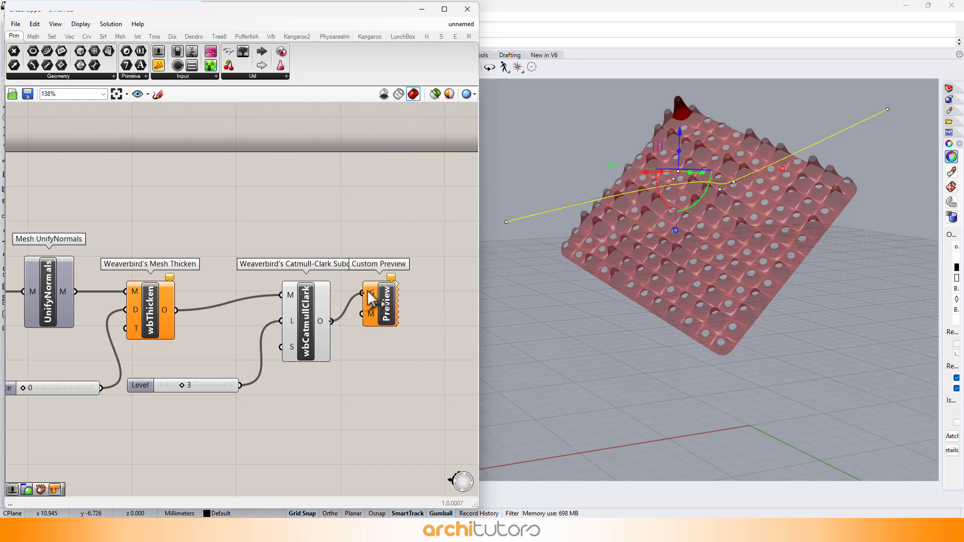
left_click_drag(366, 290, 376, 294)
left_click(357, 351)
Set the Level slider feeding Catmull-Clark Subdivision to 2.
scroll(681, 203, "up", 5)
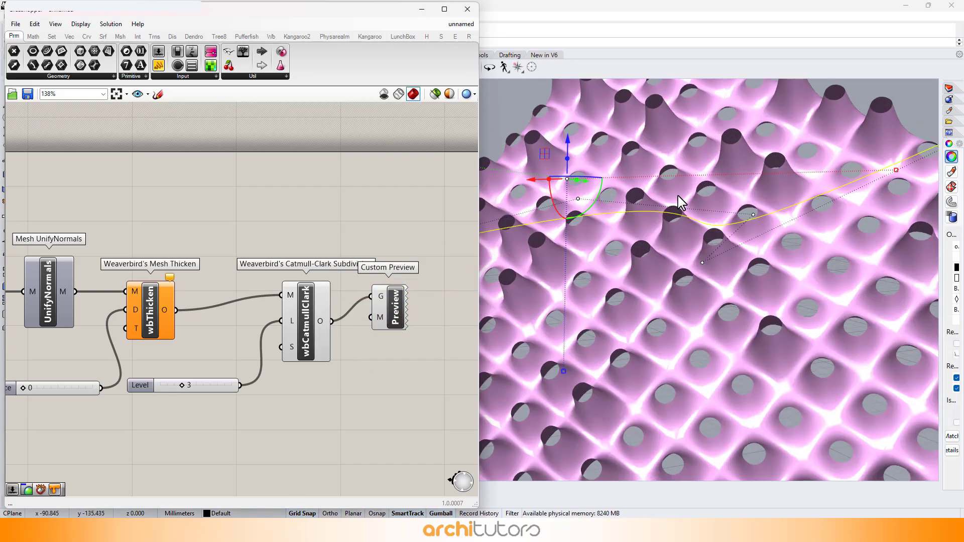
scroll(681, 203, "down", 3)
left_click(571, 121)
right_click_drag(572, 126, 594, 199)
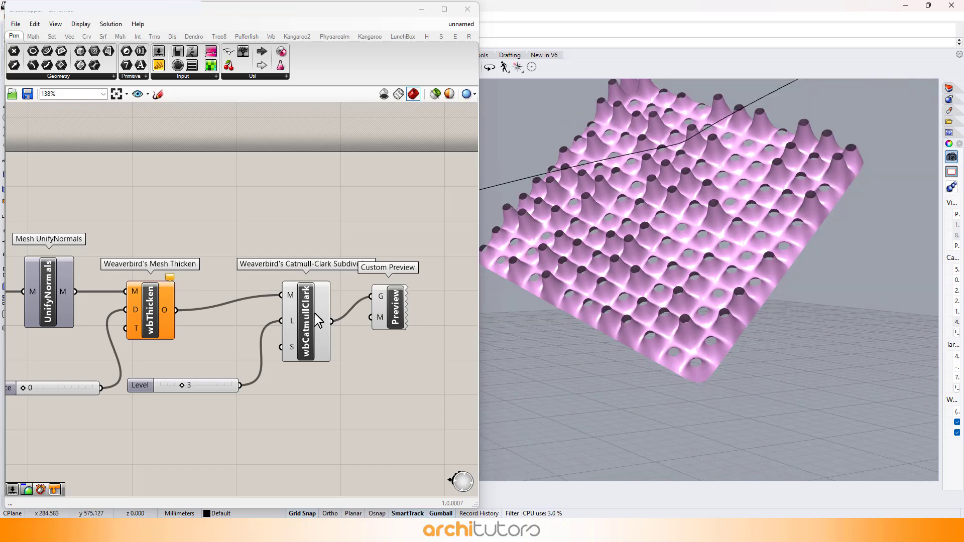
scroll(198, 350, "up", 4)
mouse_move(130, 415)
left_mouse_down()
mouse_move(84, 416)
mouse_move(117, 416)
left_mouse_up()
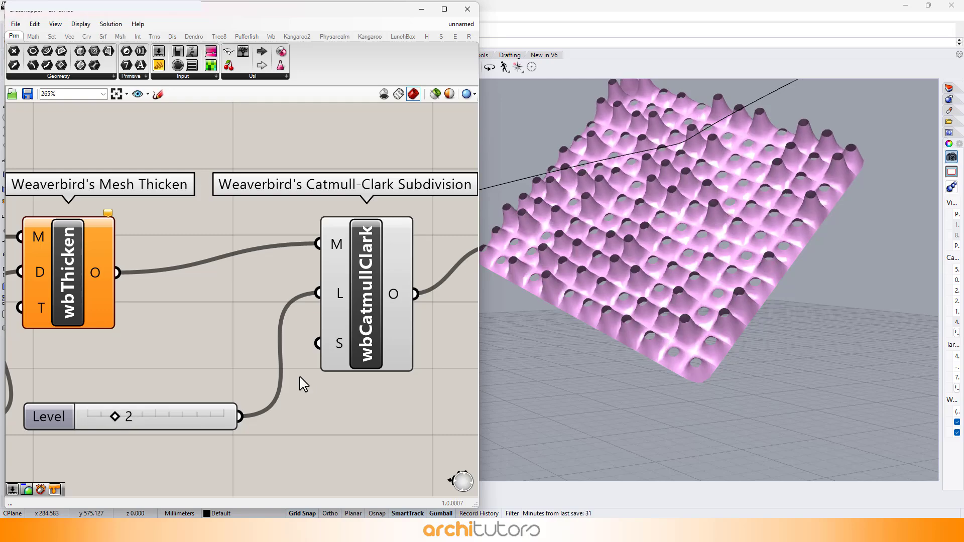
right_click_drag(578, 211, 595, 171)
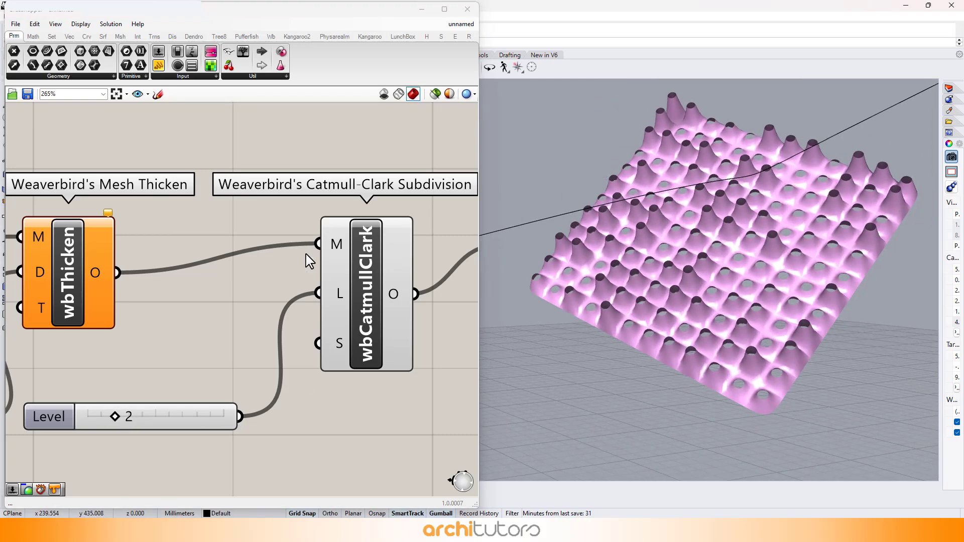
Set the Remap Numbers target domain sliders to 0.21 for Domain start and 0.80 for Domain end.
scroll(338, 207, "down", 6)
right_click_drag(215, 269, 415, 241)
scroll(327, 256, "down", 3)
right_click_drag(107, 295, 347, 282)
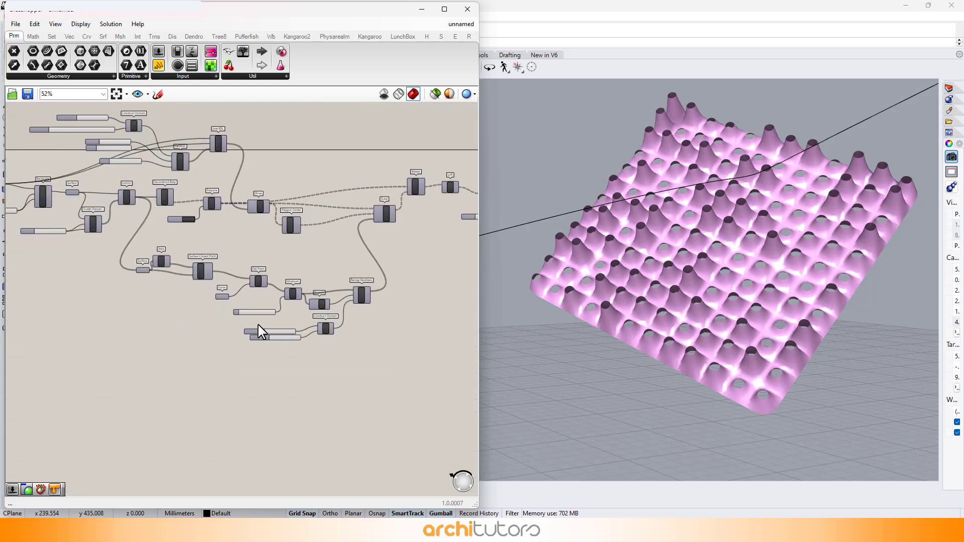
scroll(261, 331, "up", 10)
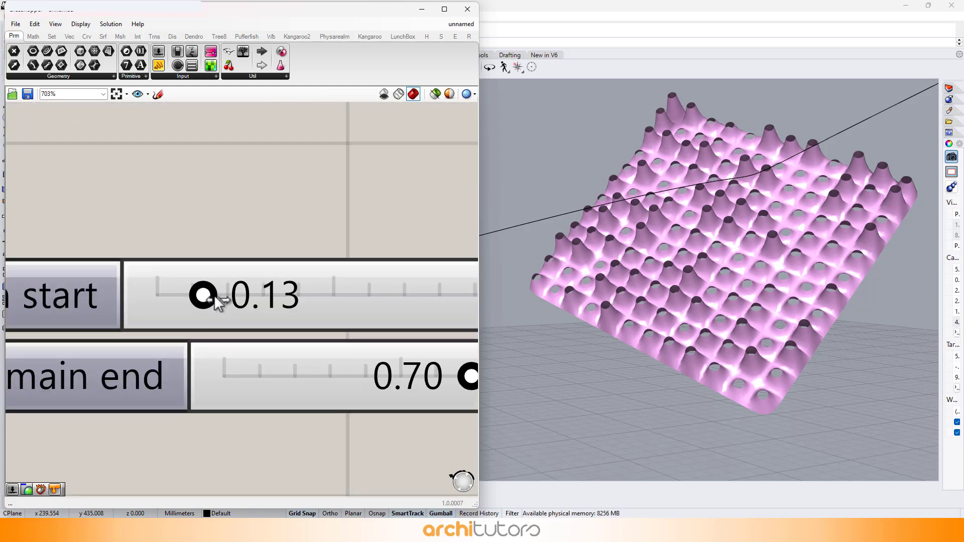
mouse_move(216, 299)
left_mouse_down()
mouse_move(368, 303)
mouse_move(199, 291)
left_mouse_up()
scroll(269, 310, "down", 3)
left_click_drag(439, 354, 411, 354)
scroll(362, 437, "down", 2)
scroll(362, 437, "down", 5)
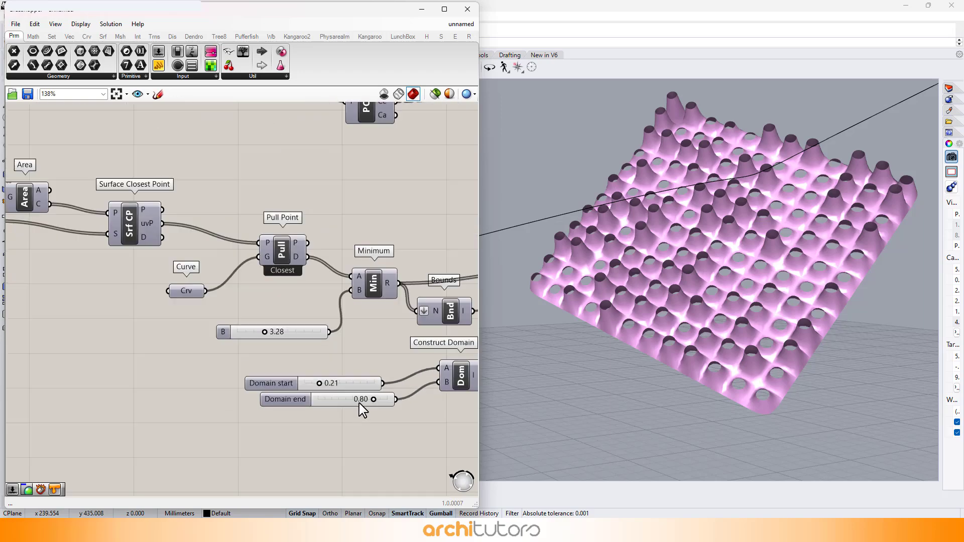
Set the Domain end slider of the Construct Domain feeding Random to 1.81.
scroll(116, 164, "up", 3)
scroll(130, 165, "up", 4)
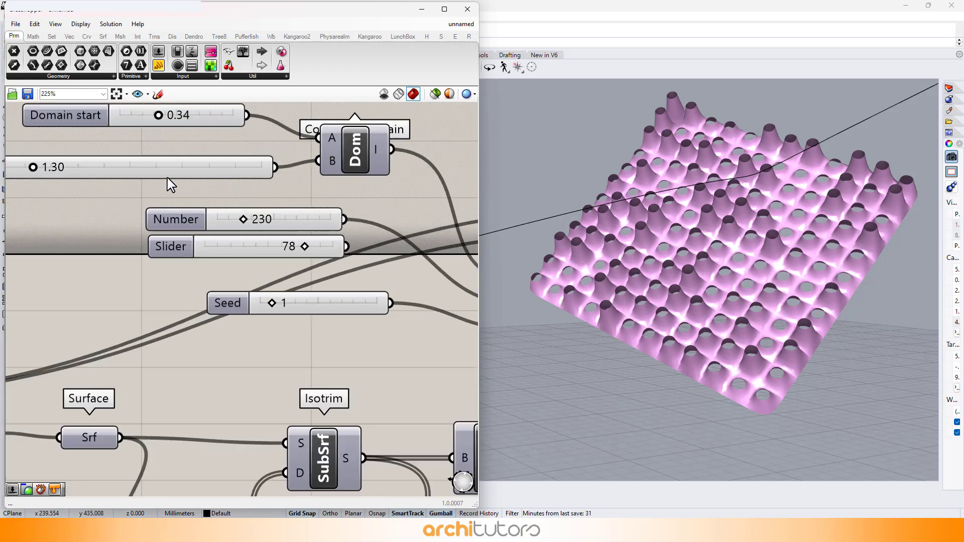
scroll(303, 256, "down", 3)
scroll(160, 168, "up", 4)
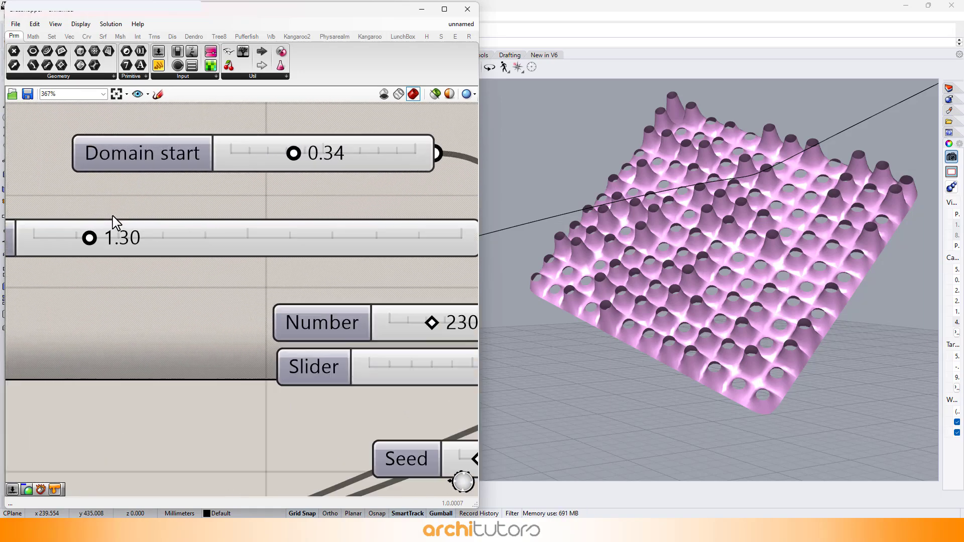
left_click_drag(129, 242, 111, 243)
right_click_drag(658, 250, 708, 213)
Bake the Catmull-Clark Subdivision mesh to the Default layer without grouping.
scroll(198, 238, "down", 12)
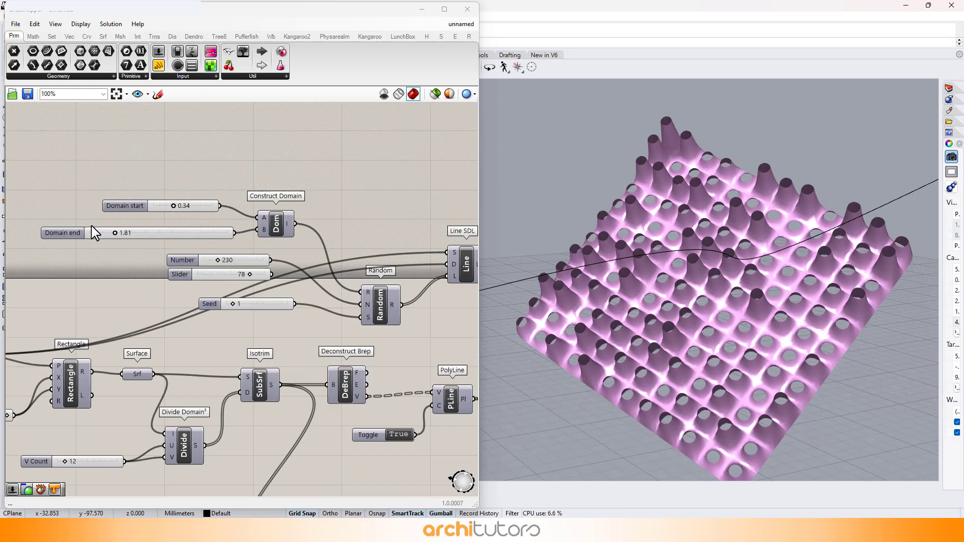
scroll(338, 232, "up", 6)
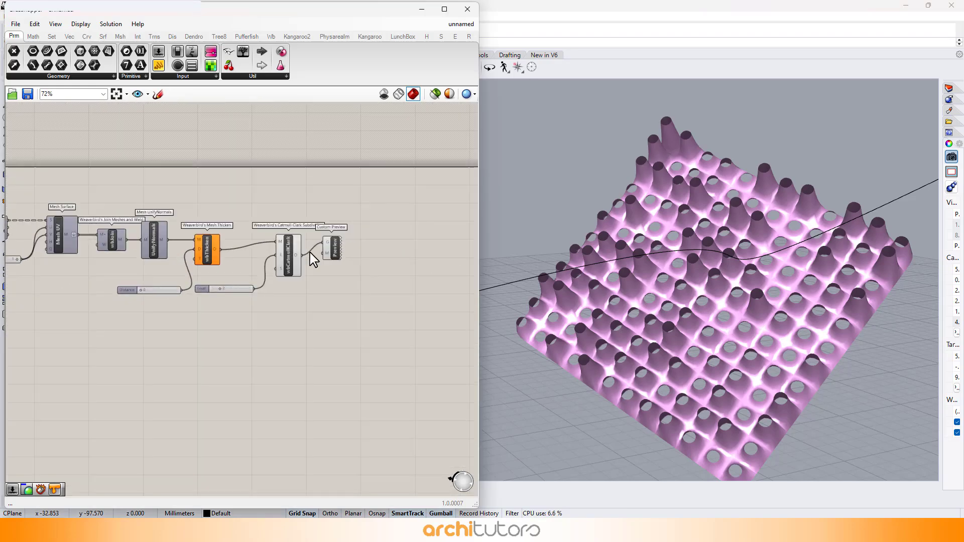
right_click(282, 254)
left_click(298, 305)
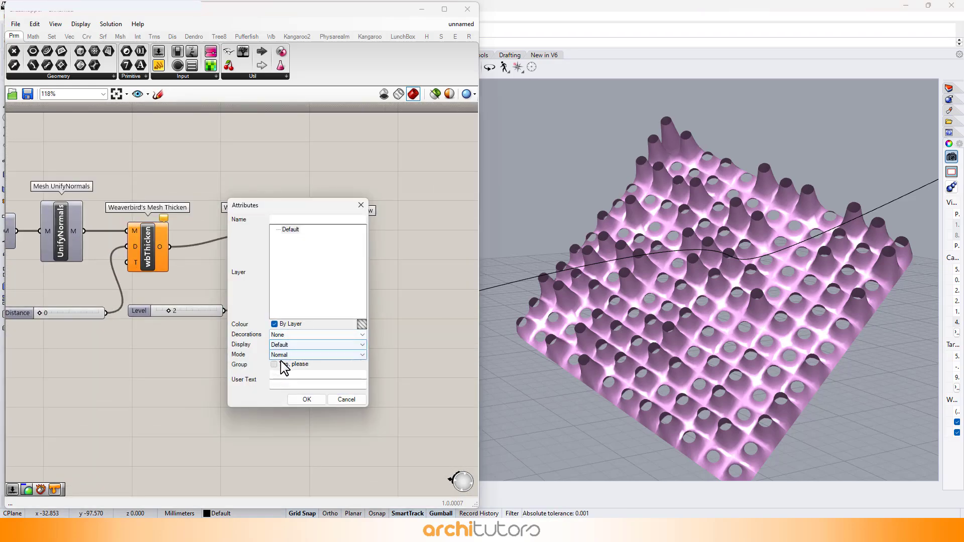
left_click(304, 400)
Select the baked mesh in the viewport and move it about 23 mm along the negative Y axis, clear of the preview.
left_click(640, 250)
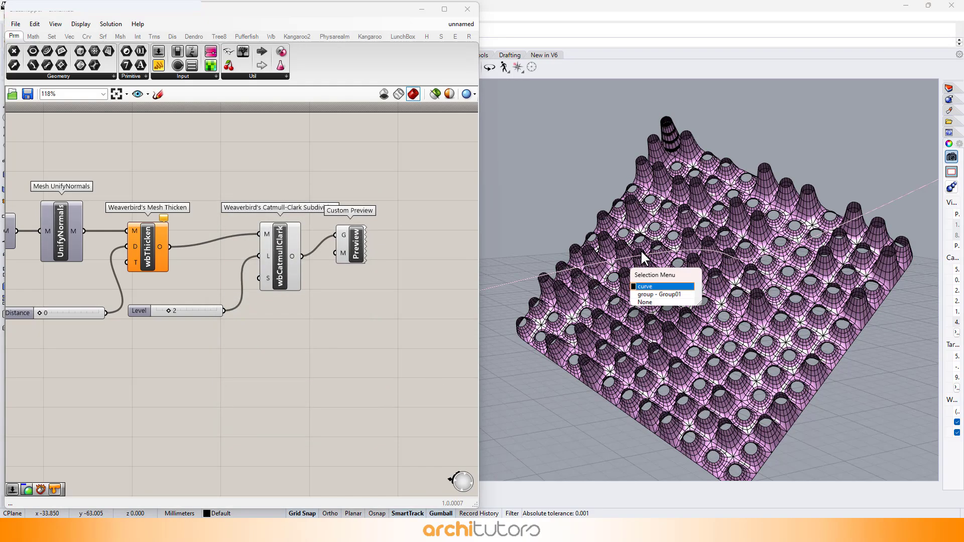
left_click(708, 204)
scroll(707, 204, "down", 5)
left_click_drag(731, 258, 549, 198)
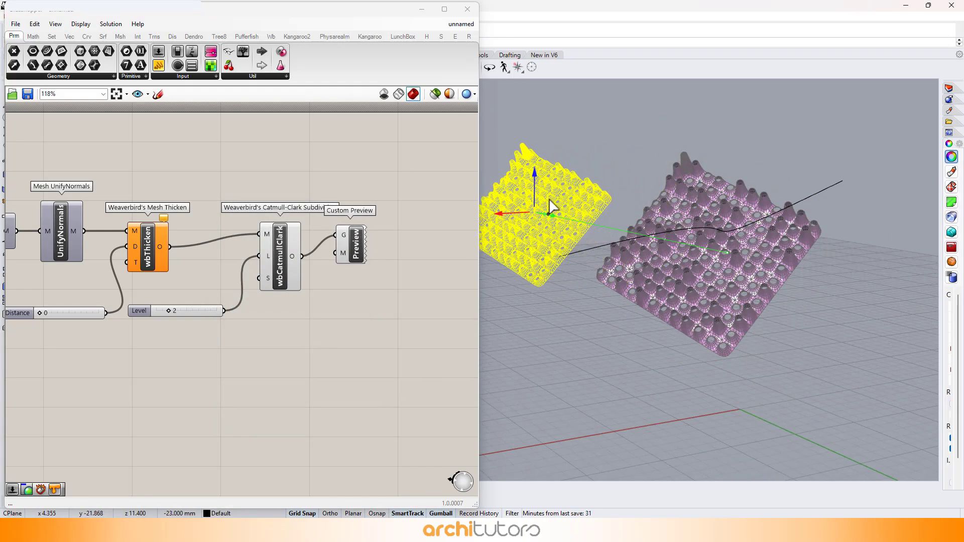
left_click(653, 152)
Try the Catmull-Clark Subdivision Level slider at 1, and set it to 3.
scroll(86, 248, "down", 3)
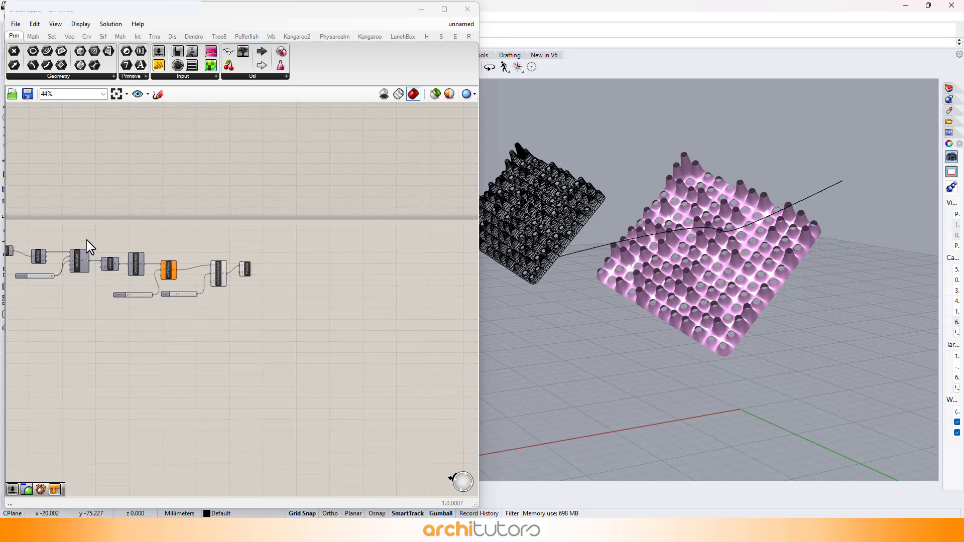
scroll(326, 269, "up", 5)
scroll(281, 297, "up", 4)
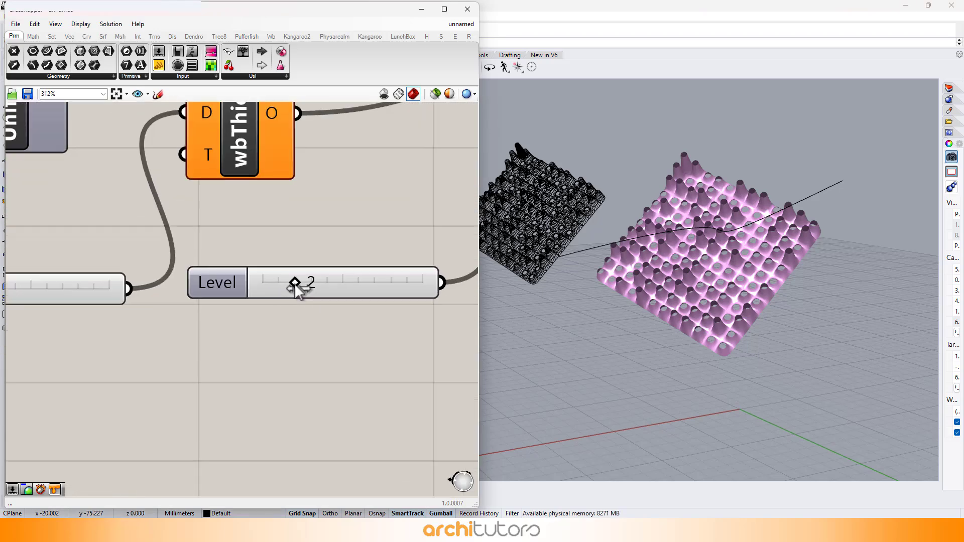
mouse_move(294, 282)
left_mouse_down()
mouse_move(279, 285)
mouse_move(326, 290)
mouse_move(284, 290)
left_mouse_up()
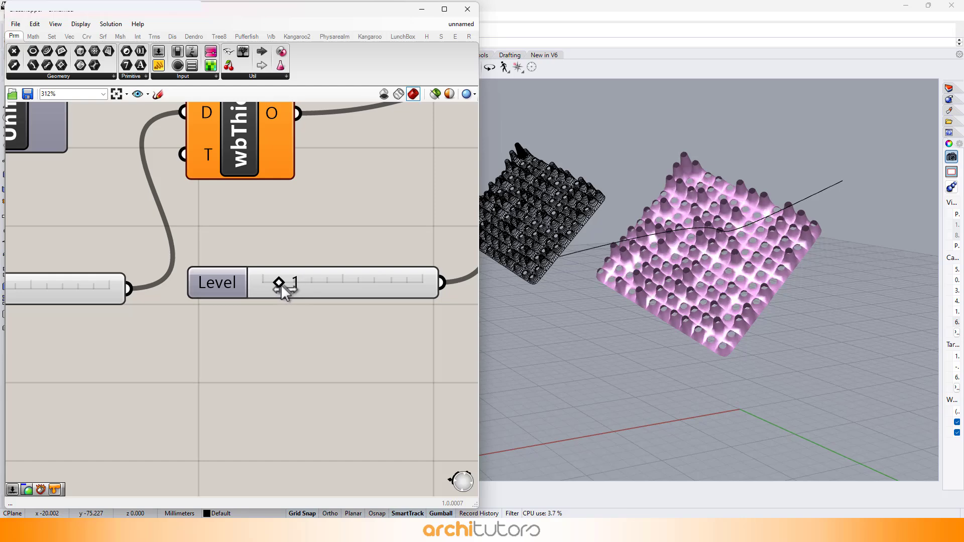
scroll(786, 235, "up", 5)
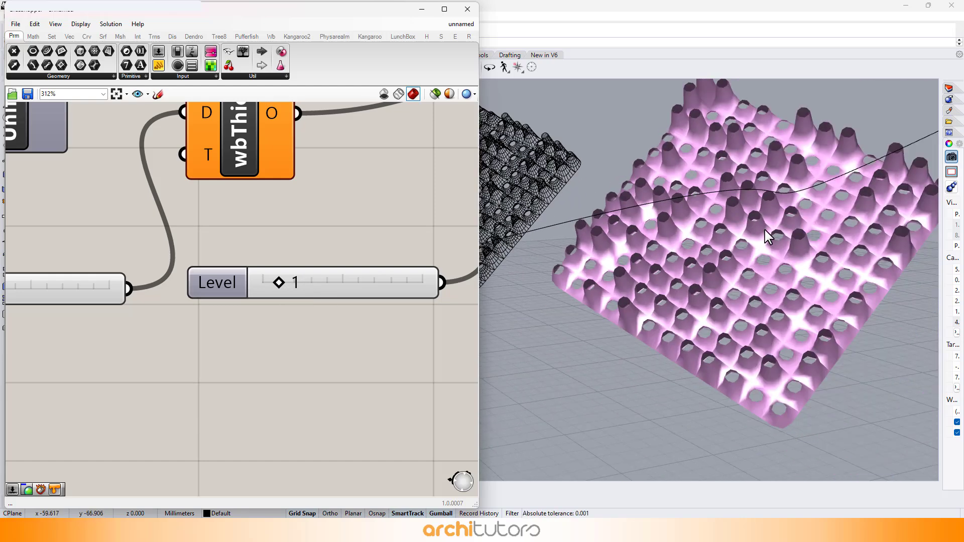
scroll(617, 232, "down", 3)
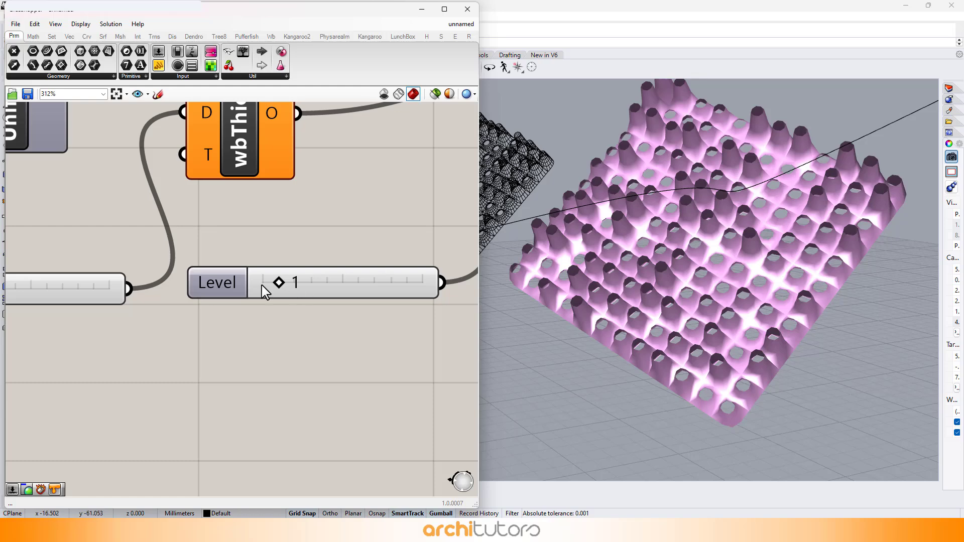
left_click_drag(280, 289, 307, 282)
scroll(363, 346, "down", 8)
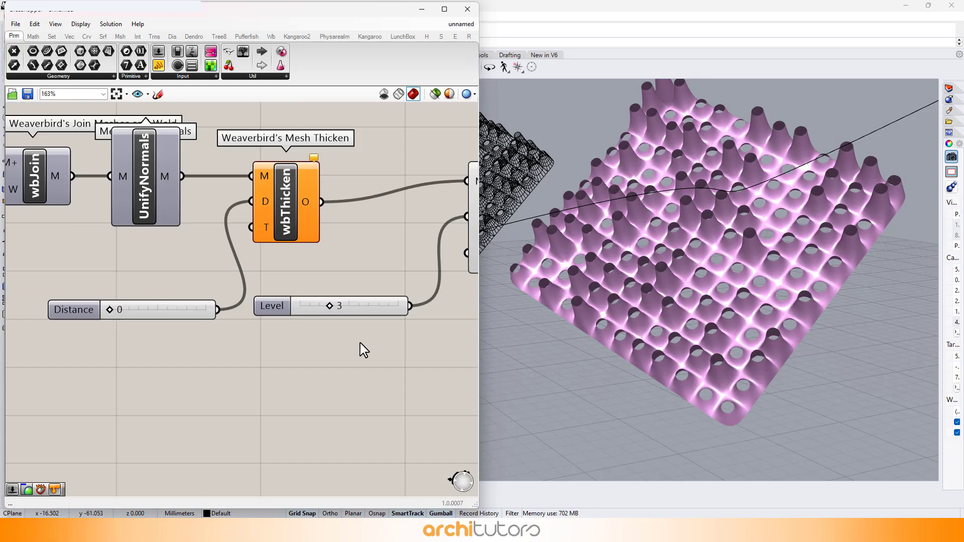
Set the domain sliders feeding Random to 0.30 for Domain start and 2.40 for Domain end.
scroll(118, 262, "up", 5)
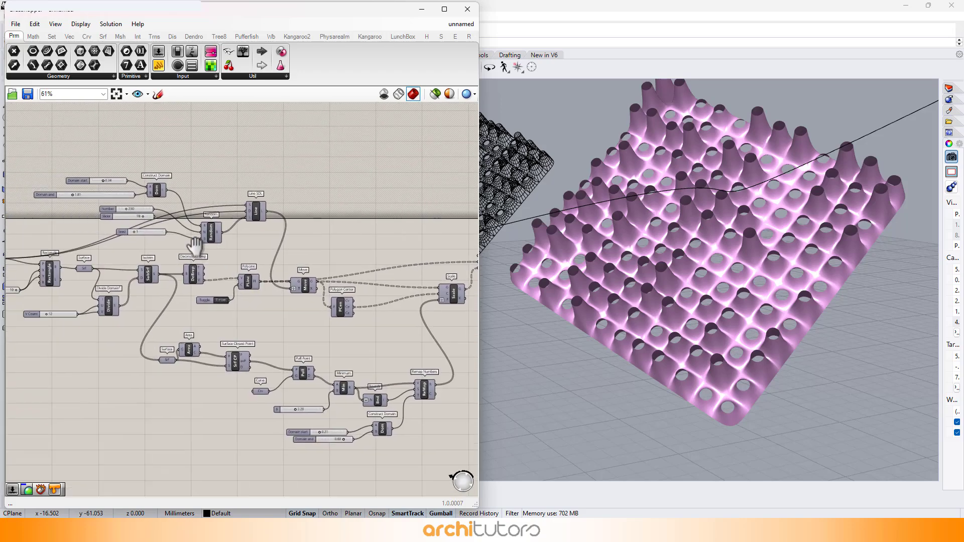
scroll(82, 196, "up", 2)
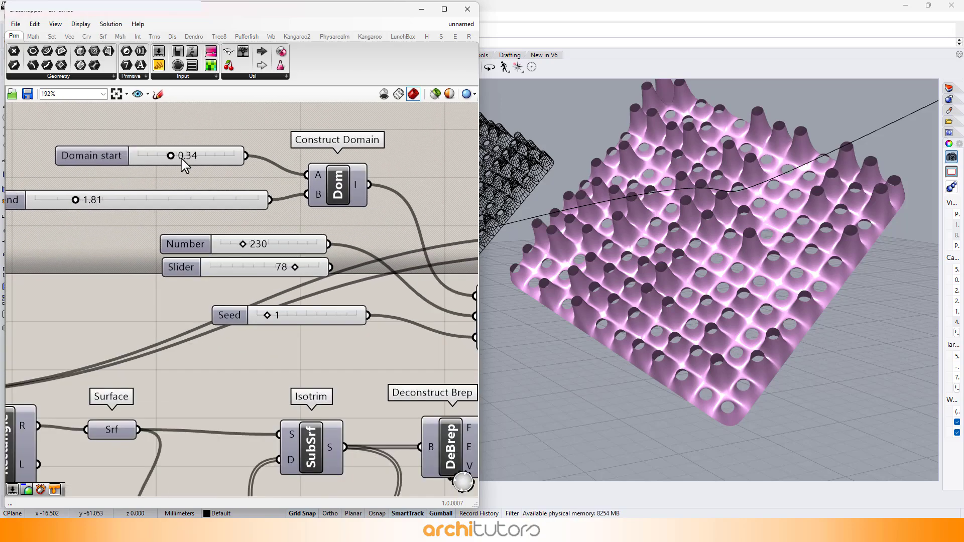
left_click_drag(146, 155, 167, 155)
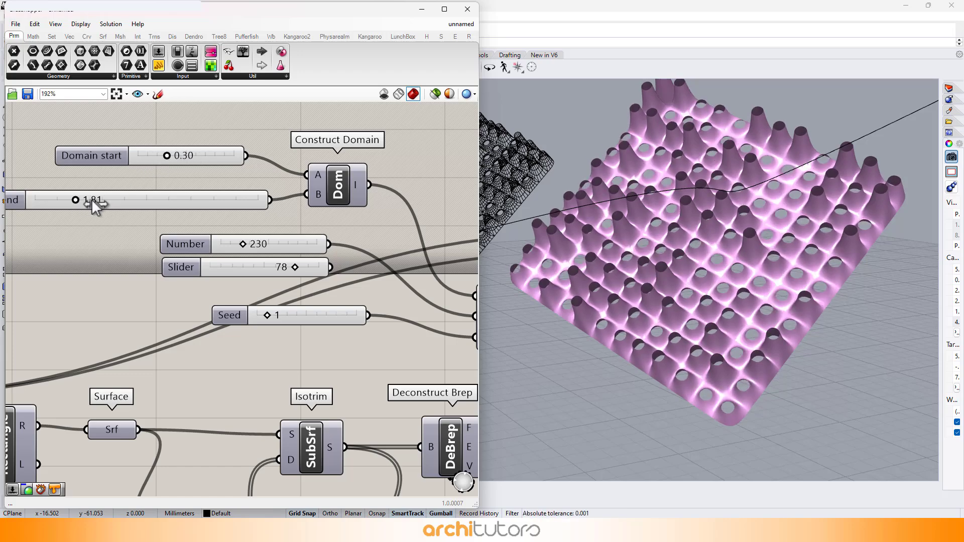
mouse_move(88, 199)
left_mouse_down()
mouse_move(74, 199)
mouse_move(88, 200)
left_mouse_up()
Set Random's Number slider to 110, the unconnected slider below it to 15, and the Seed slider to 6.
mouse_move(234, 242)
left_mouse_down()
mouse_move(220, 246)
mouse_move(234, 241)
left_mouse_up()
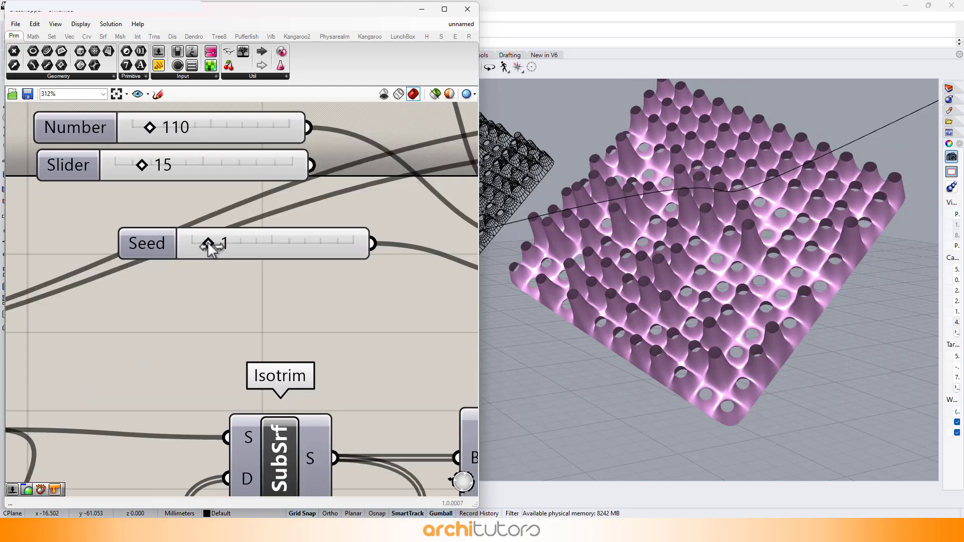
left_click_drag(207, 242, 303, 247)
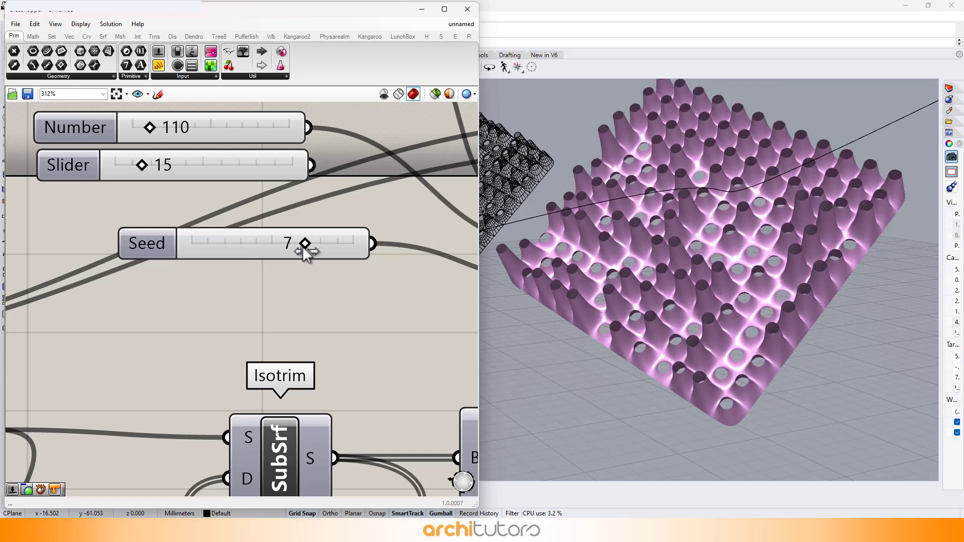
scroll(258, 211, "down", 6)
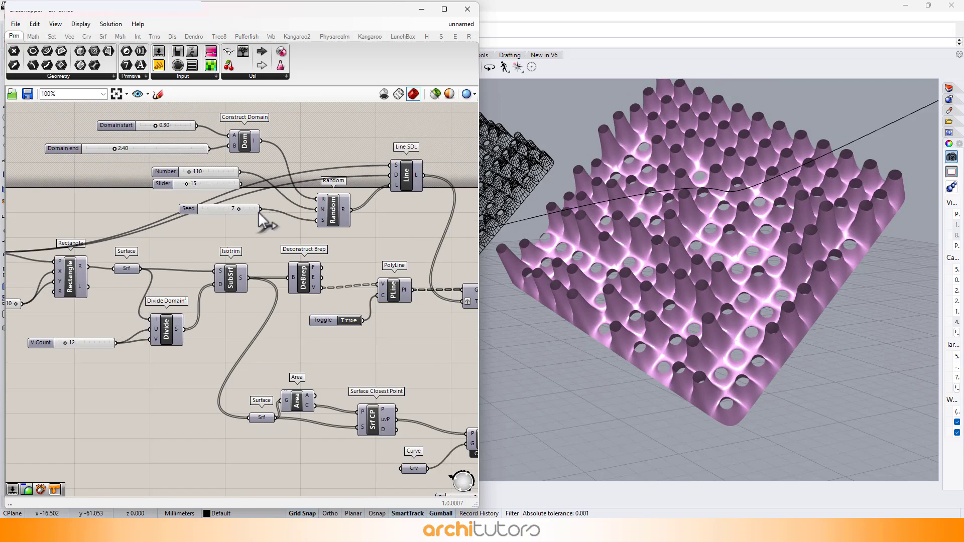
scroll(242, 213, "up", 2)
left_click_drag(236, 209, 227, 209)
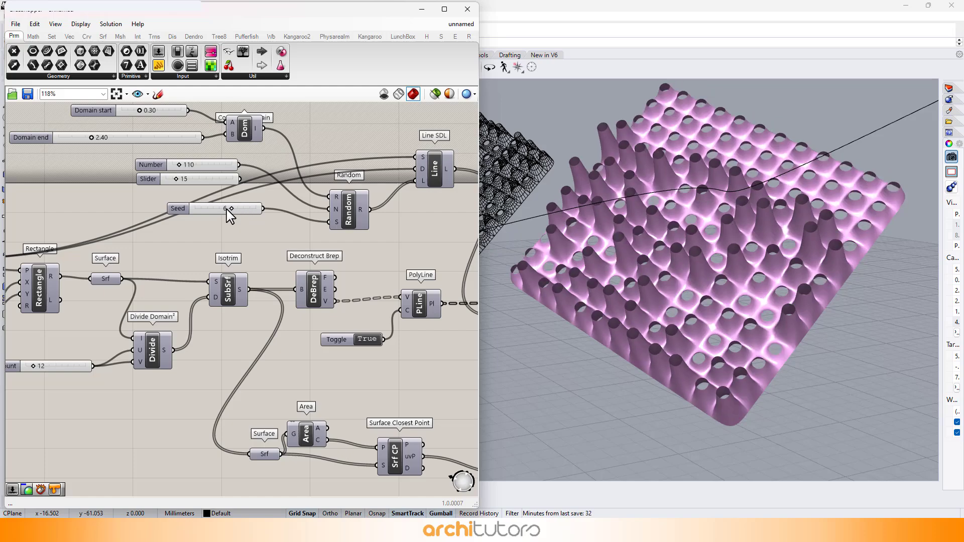
Set the Domain end slider of the Remap Numbers target domain to 0.26.
scroll(227, 209, "down", 4)
scroll(393, 387, "up", 8)
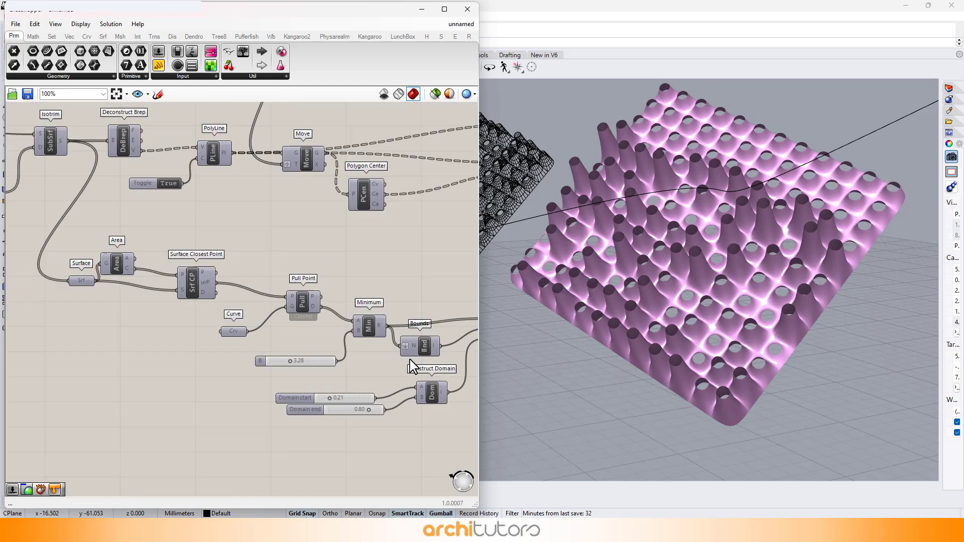
left_click_drag(335, 406, 287, 411)
Bake the Weaverbird Catmull-Clark Subdivision mesh into Rhino on the Default layer.
scroll(287, 410, "down", 7)
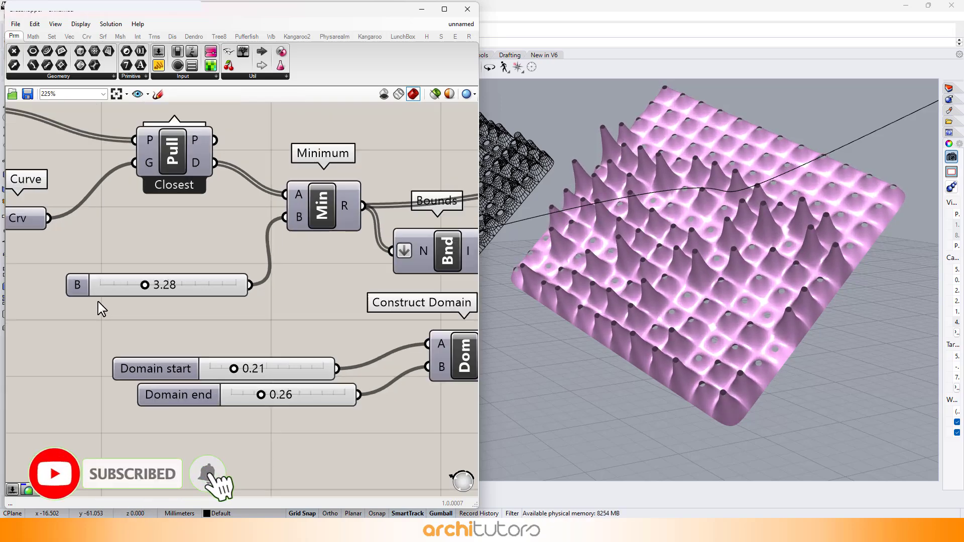
right_click_drag(144, 282, 25, 273)
scroll(263, 253, "up", 5)
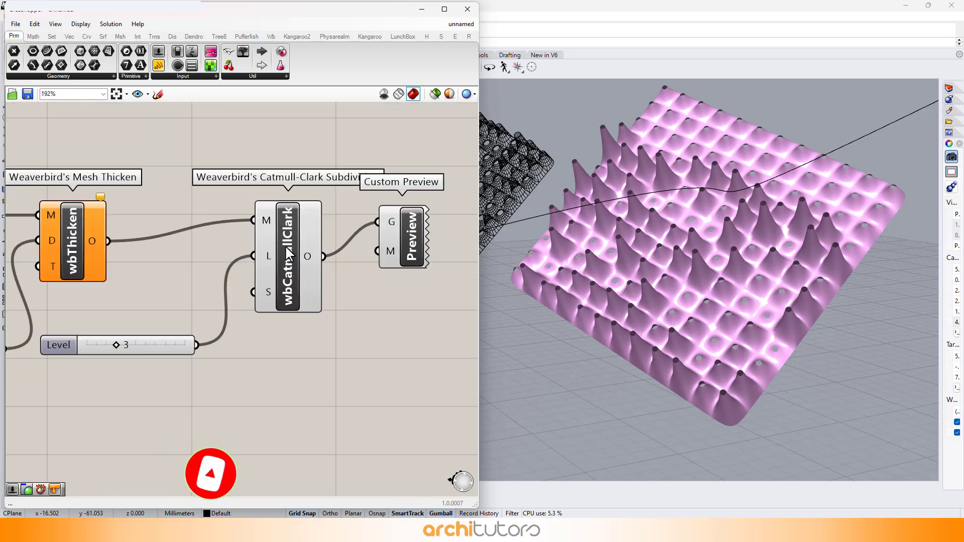
right_click(286, 245)
left_click(316, 308)
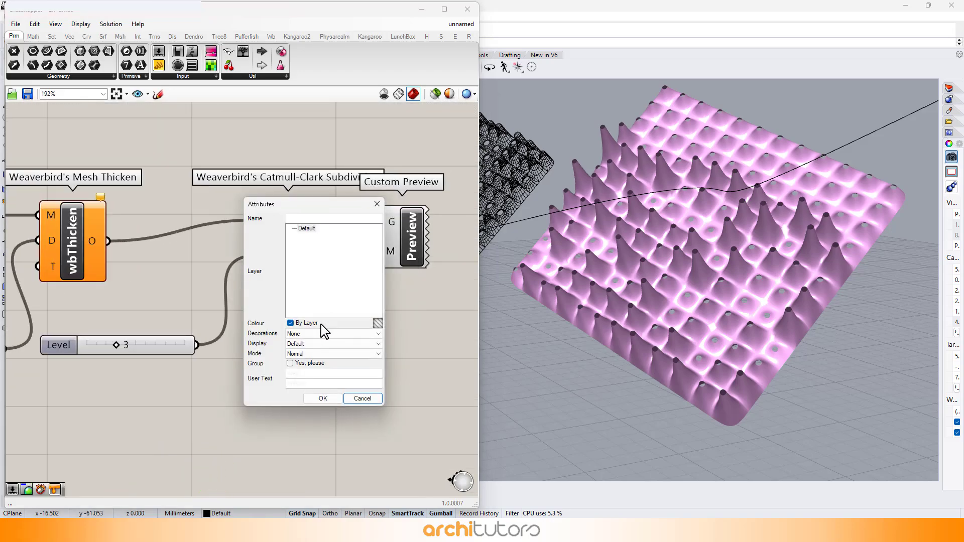
left_click(323, 398)
Turn off the preview of all components in the Grasshopper definition.
scroll(344, 321, "down", 2)
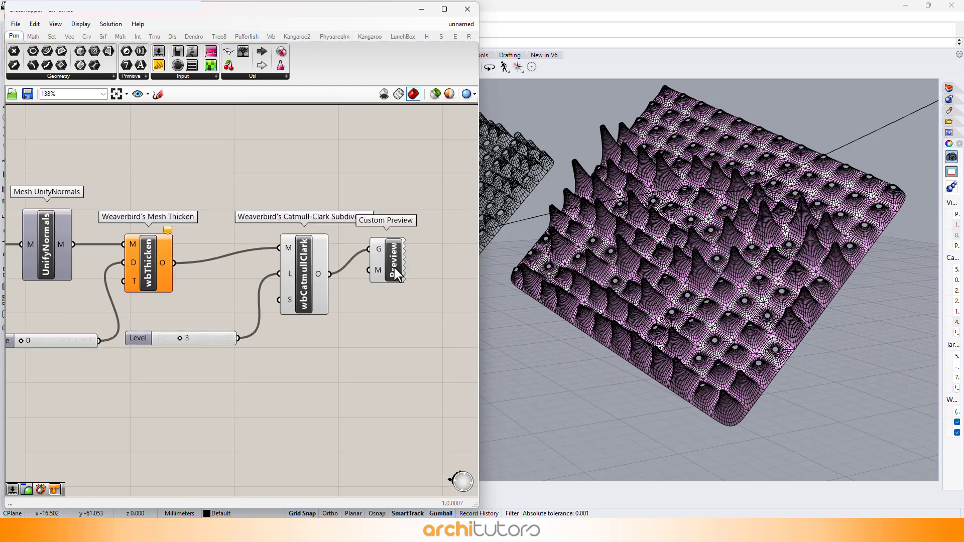
left_click(397, 273)
scroll(396, 273, "down", 8)
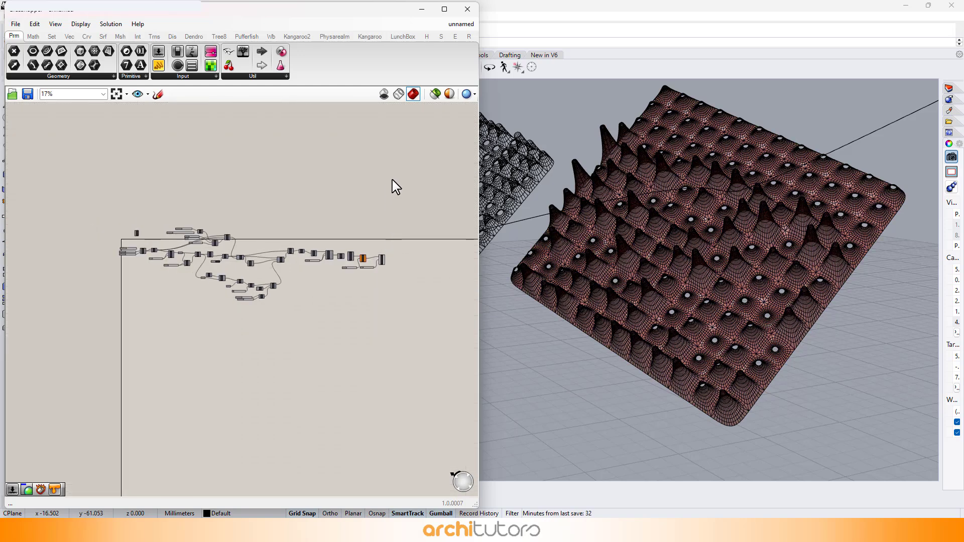
key("ctrl+a")
middle_click(159, 329)
left_click(161, 281)
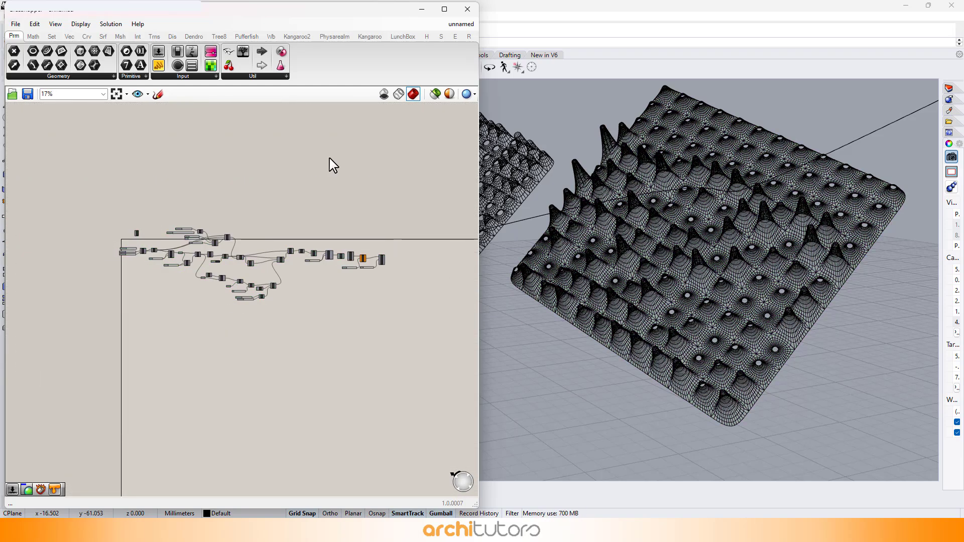
Minimize Grasshopper and set the Rhino Perspective viewport to the Rendered display mode.
left_click(421, 9)
left_click(75, 84)
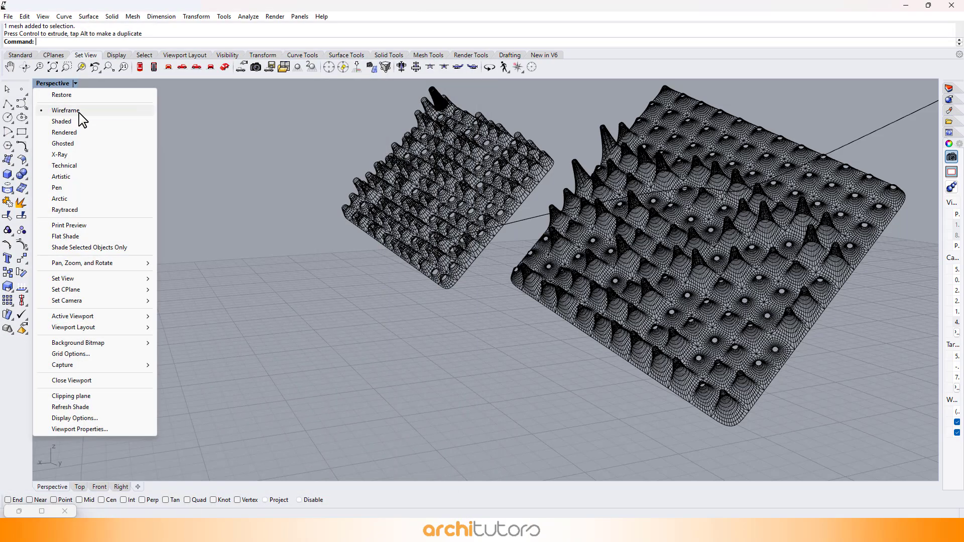
left_click(69, 132)
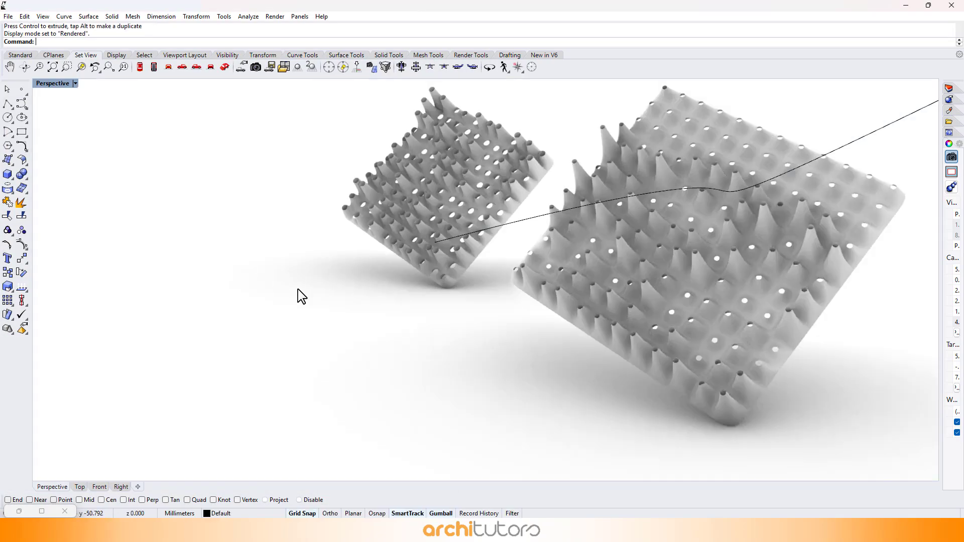
Examine both baked panel meshes and the attractor curve from several angles, up close and from farther away.
right_click_drag(301, 295, 390, 281)
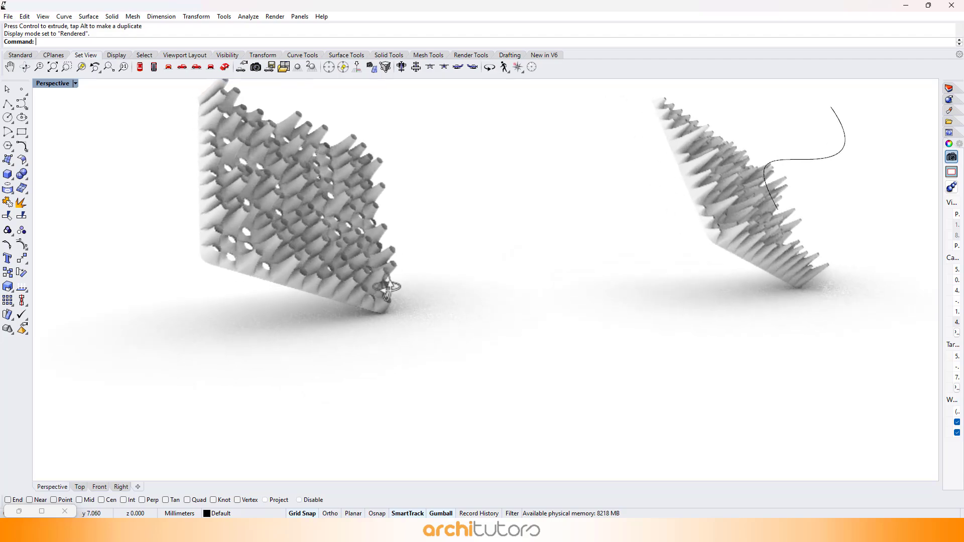
scroll(193, 157, "up", 8)
right_click_drag(315, 186, 221, 149)
scroll(253, 166, "up", 6)
scroll(253, 166, "down", 6)
right_click_drag(290, 183, 527, 267, "shift")
left_click(481, 303)
left_click(721, 260)
right_click_drag(688, 267, 550, 166)
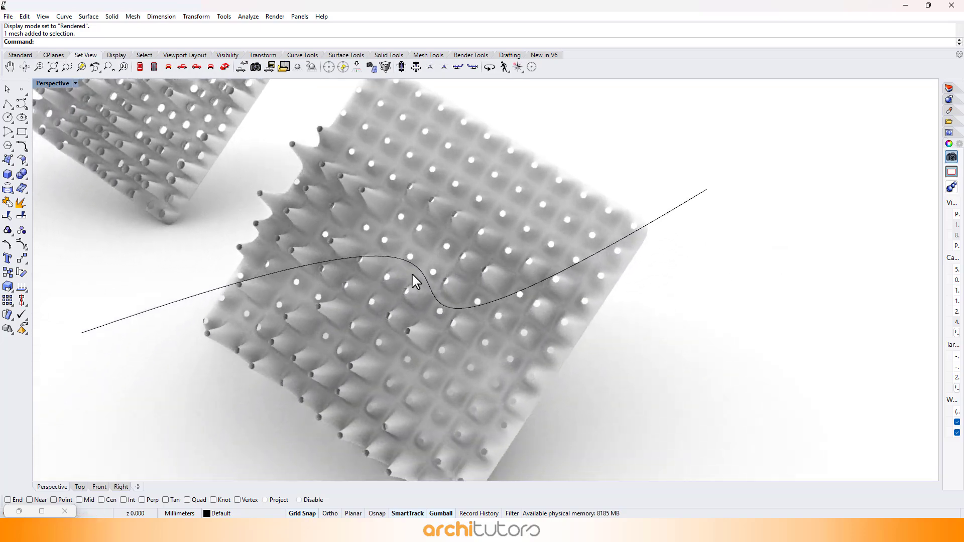
scroll(407, 281, "up", 11)
scroll(405, 262, "down", 12)
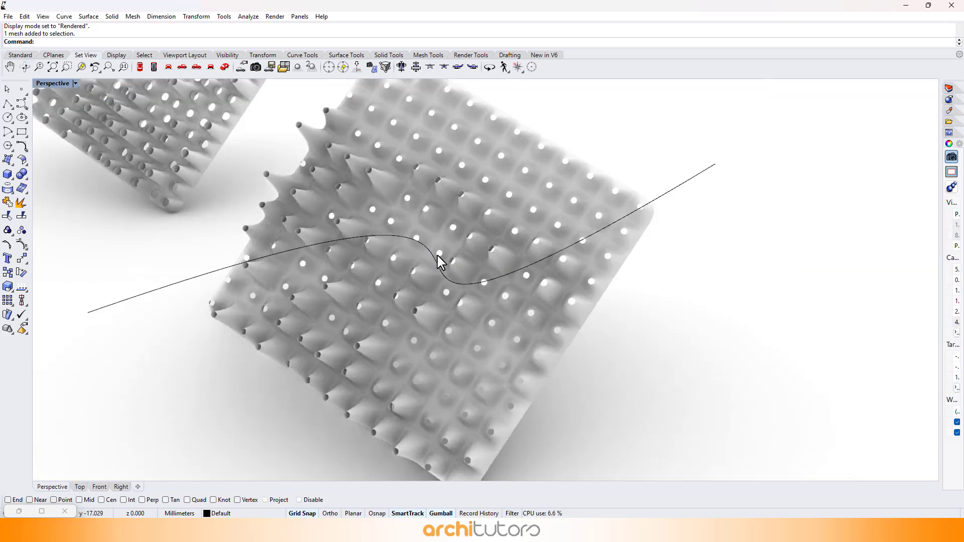